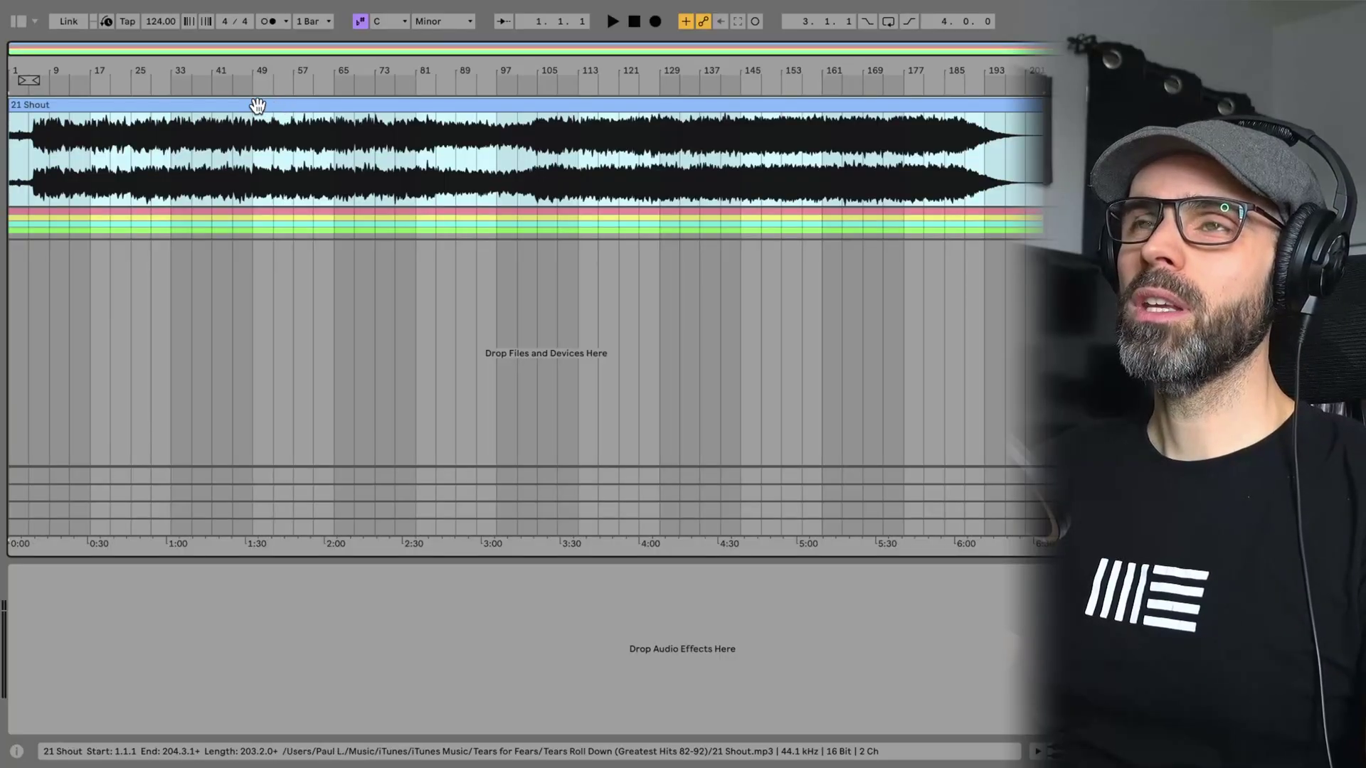
- Review the stem separation options for the 21 Shout clip and close them without separating
{"action": "right_click", "coordinate": [324, 111]}
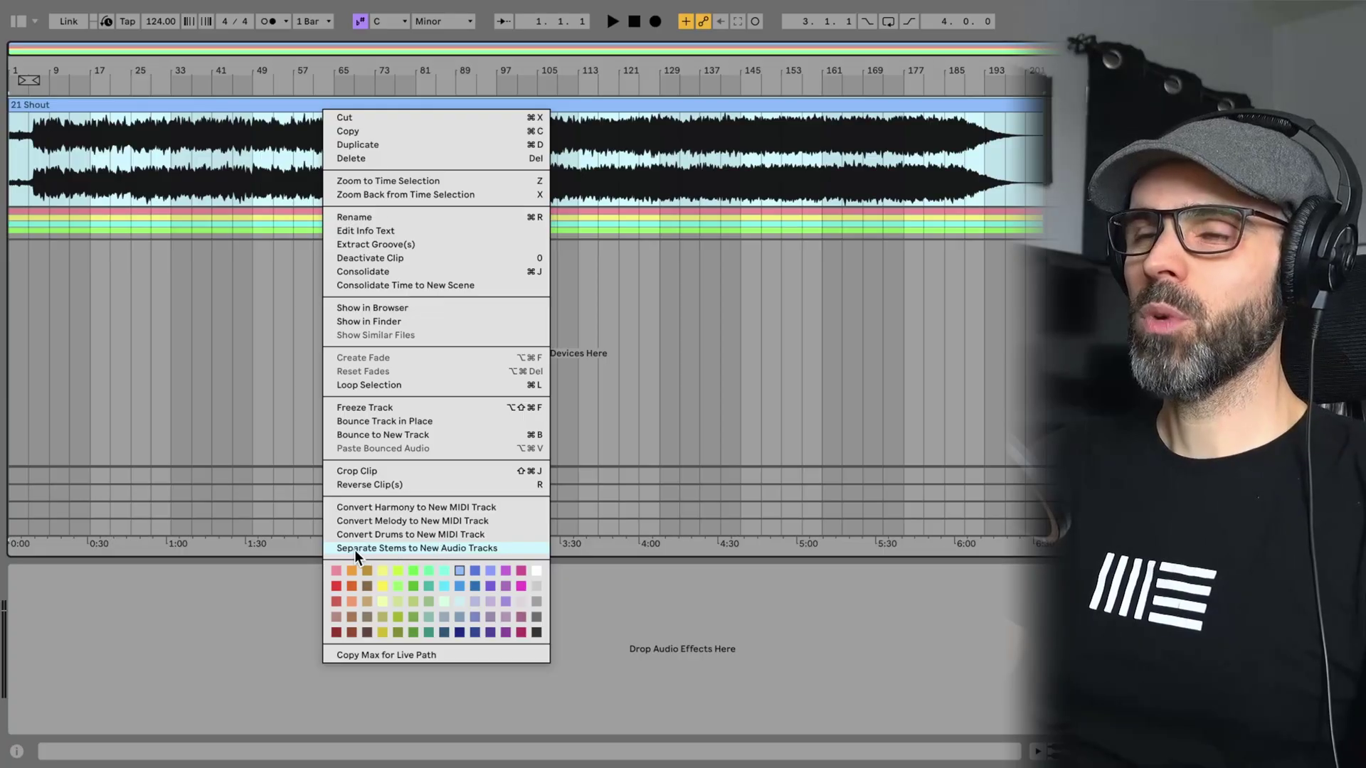
{"action": "left_click", "coordinate": [433, 549]}
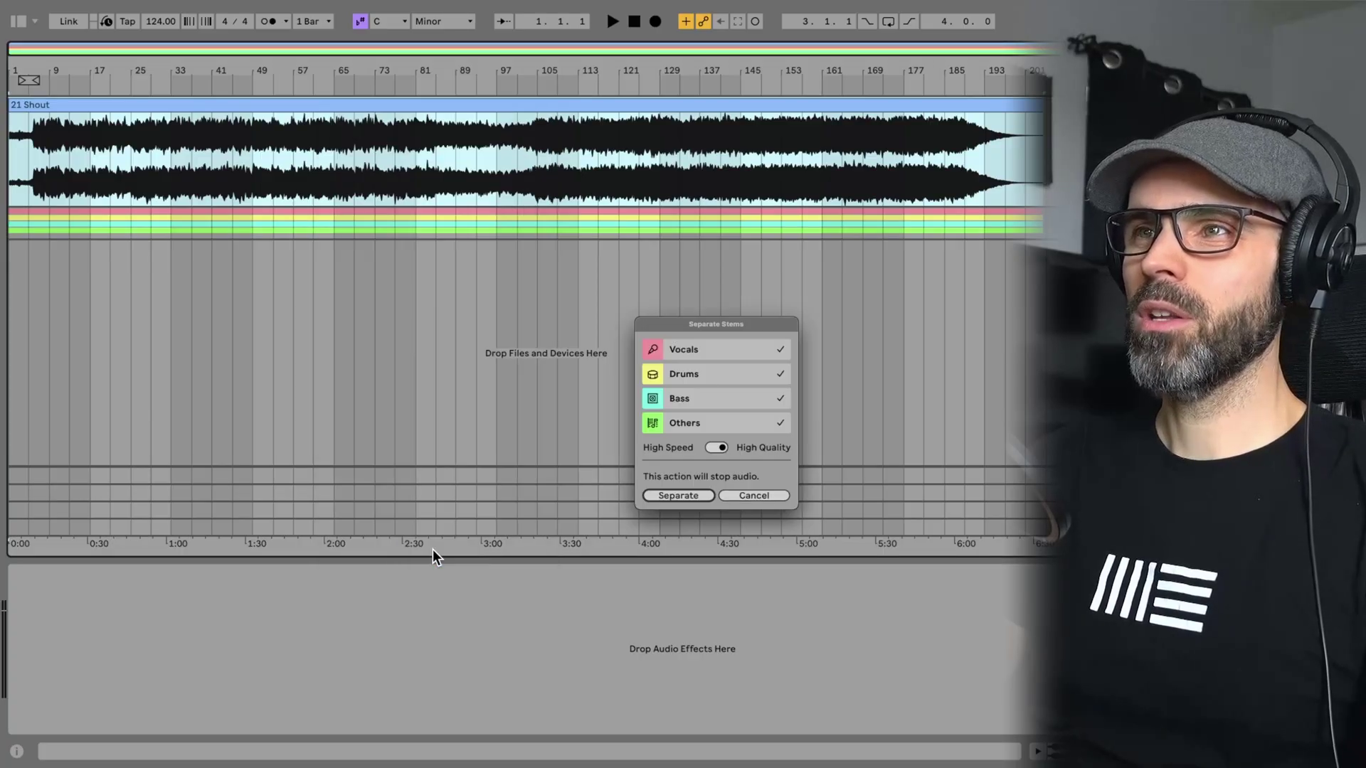
{"action": "left_click_drag", "start_coordinate": [750, 320], "coordinate": [690, 269]}
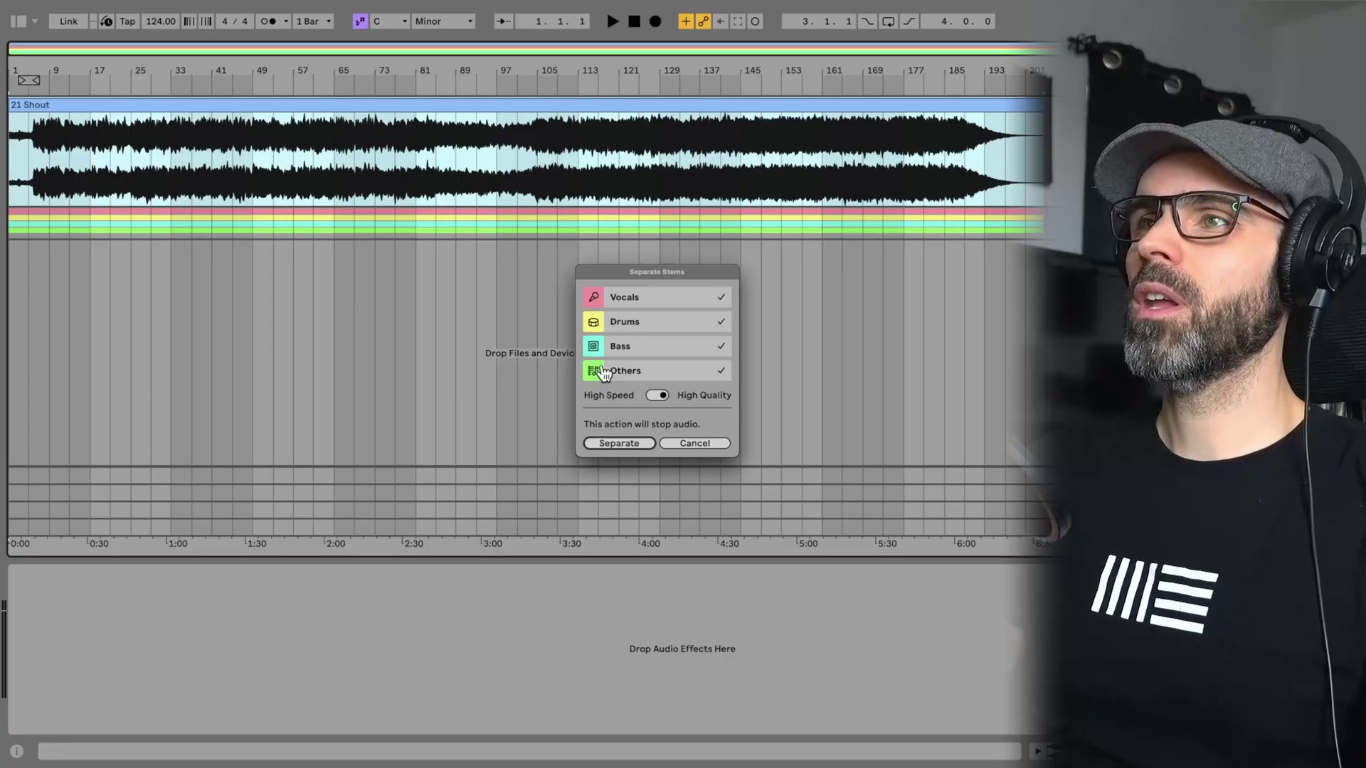
{"action": "left_click", "coordinate": [689, 443]}
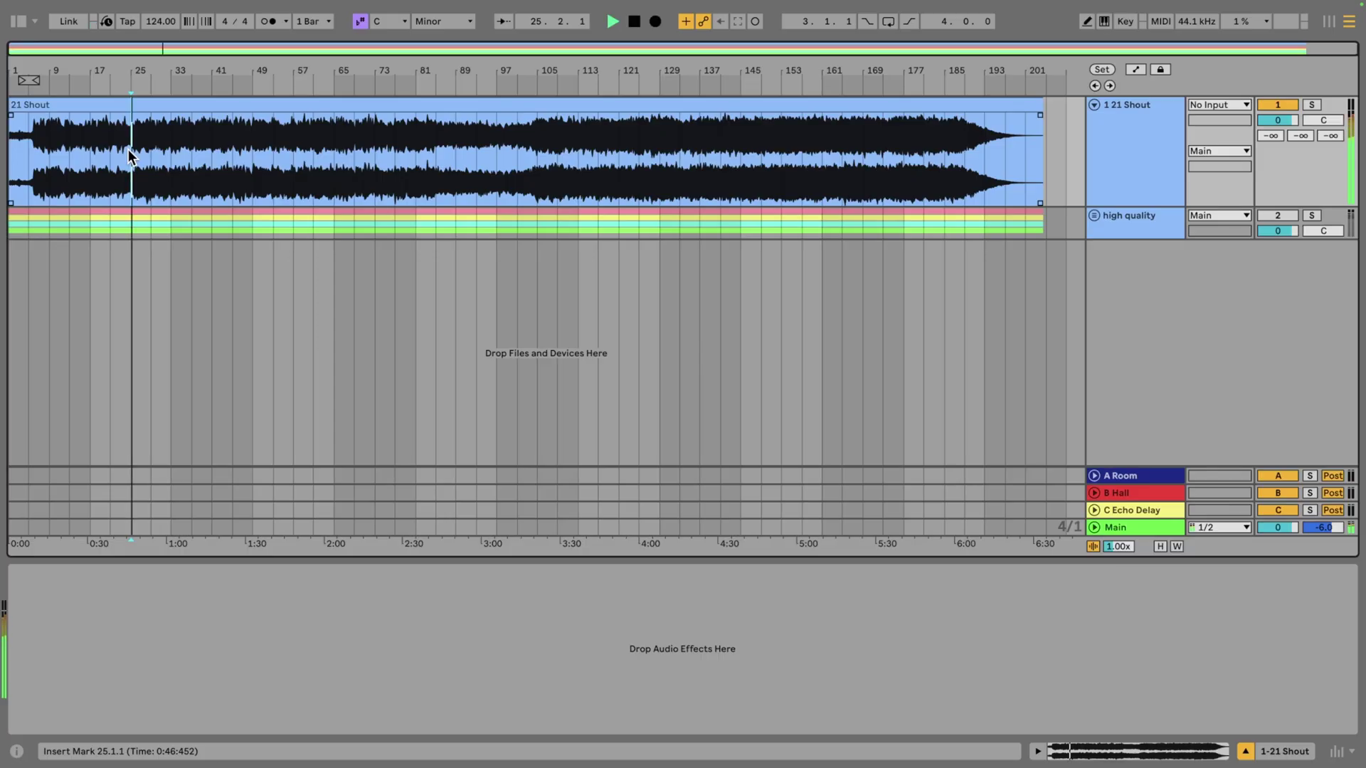
- Mute the original 21 Shout track, activate the high quality group and unfold its stem tracks
{"action": "mouse_move", "coordinate": [66, 72]}
{"action": "left_mouse_down"}
{"action": "mouse_move", "coordinate": [66, 92]}
{"action": "mouse_move", "coordinate": [66, 72]}
{"action": "left_mouse_up"}
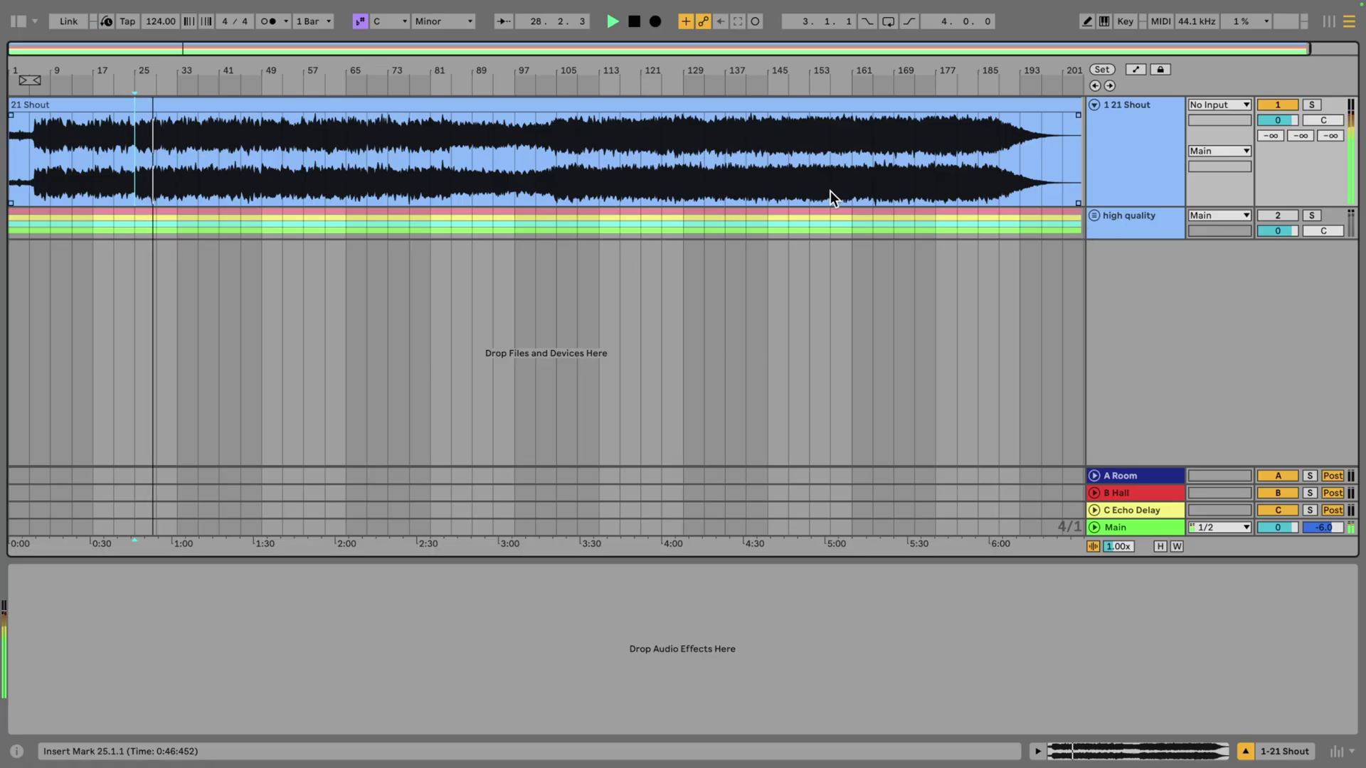
{"action": "left_click", "coordinate": [1287, 216]}
{"action": "left_click", "coordinate": [1278, 107]}
{"action": "left_click", "coordinate": [1094, 215]}
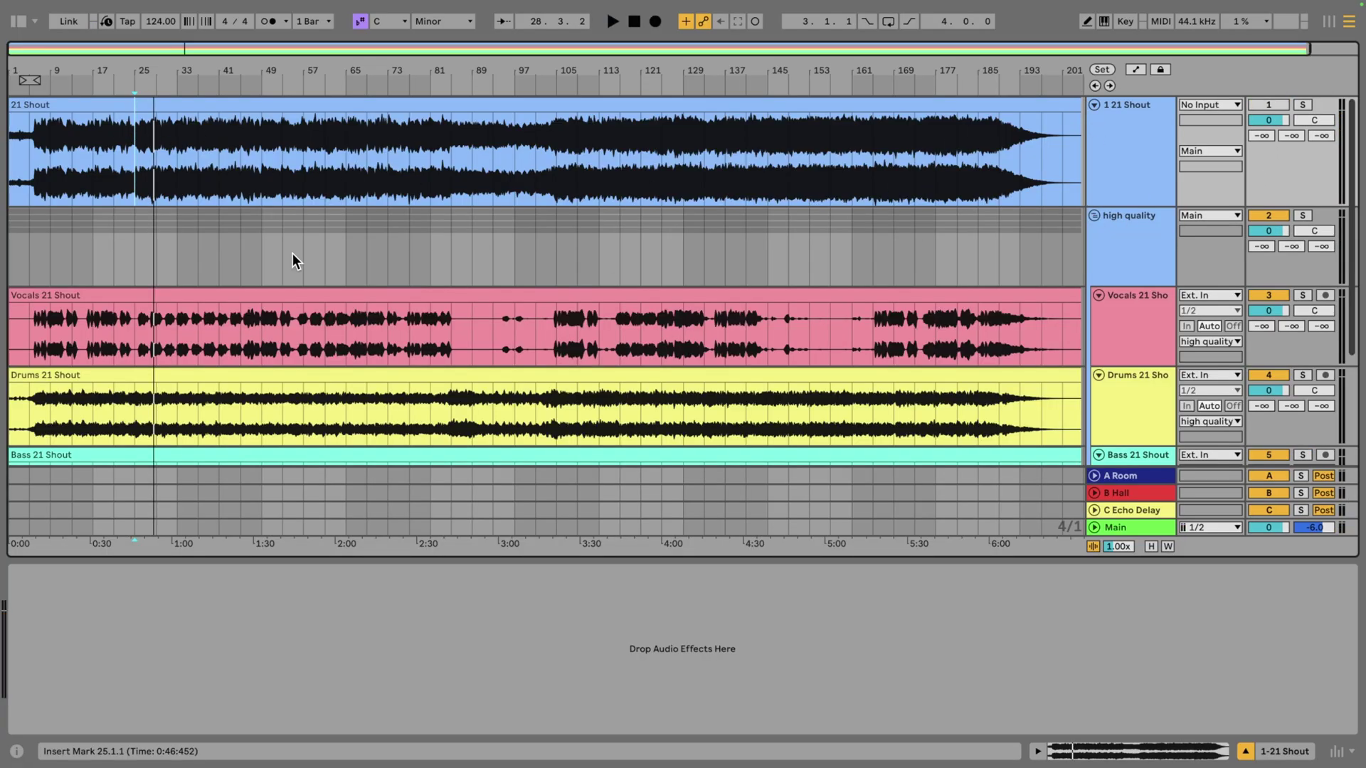
- Play the separated stems together from bar 25 and solo the Vocals stem to hear it alone
{"action": "key", "text": "space"}
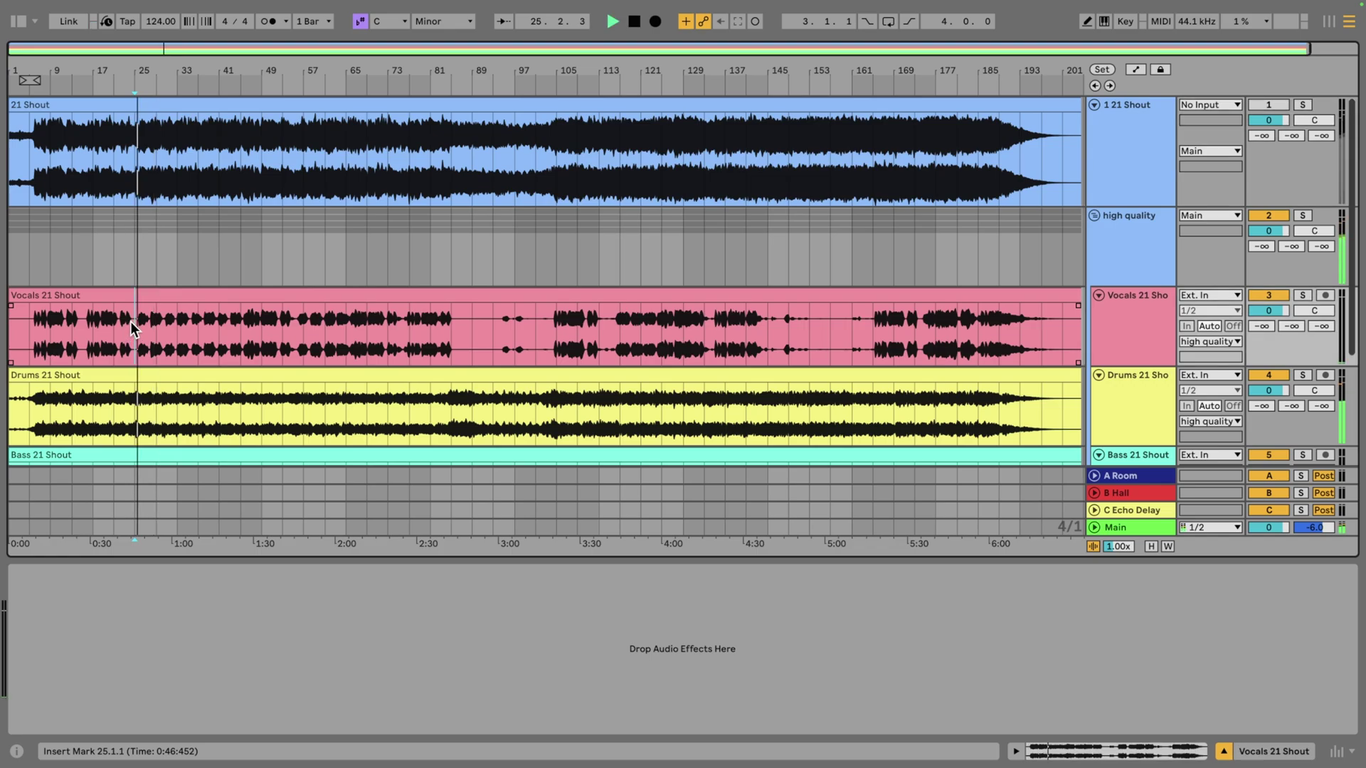
{"action": "left_click_drag", "start_coordinate": [81, 74], "coordinate": [81, 99]}
{"action": "key", "text": "minus"}
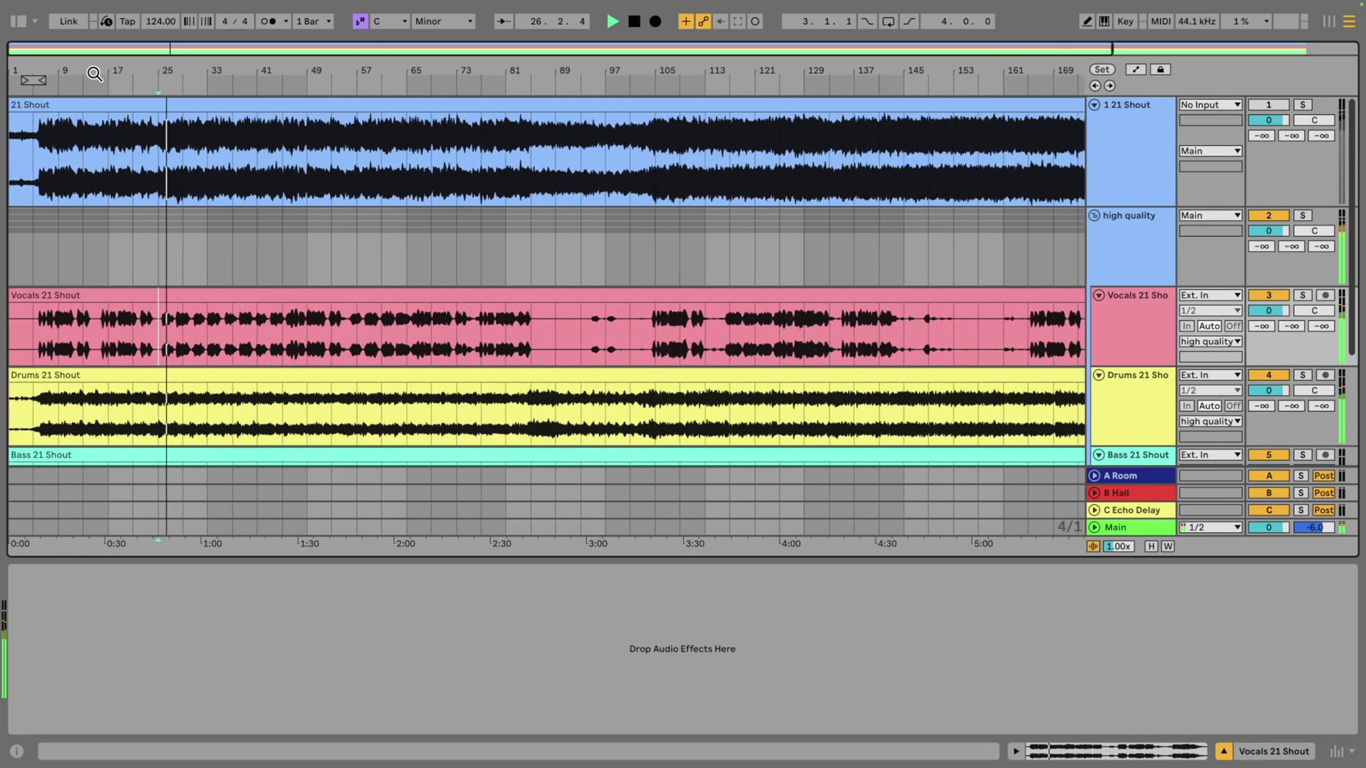
{"action": "scroll", "coordinate": [207, 320], "scroll_direction": "down", "scroll_amount": 2}
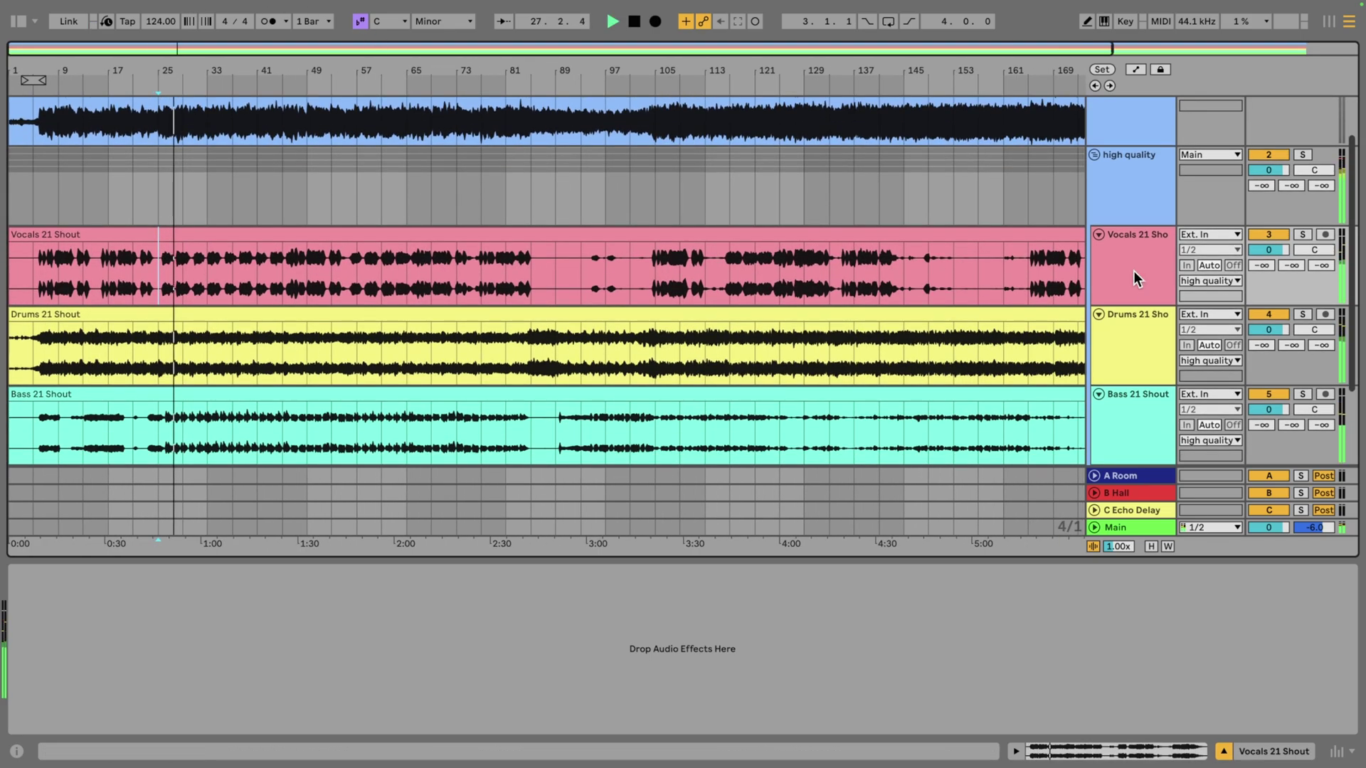
{"action": "scroll", "coordinate": [1128, 309], "scroll_direction": "down", "scroll_amount": 3}
{"action": "left_click", "coordinate": [1305, 129]}
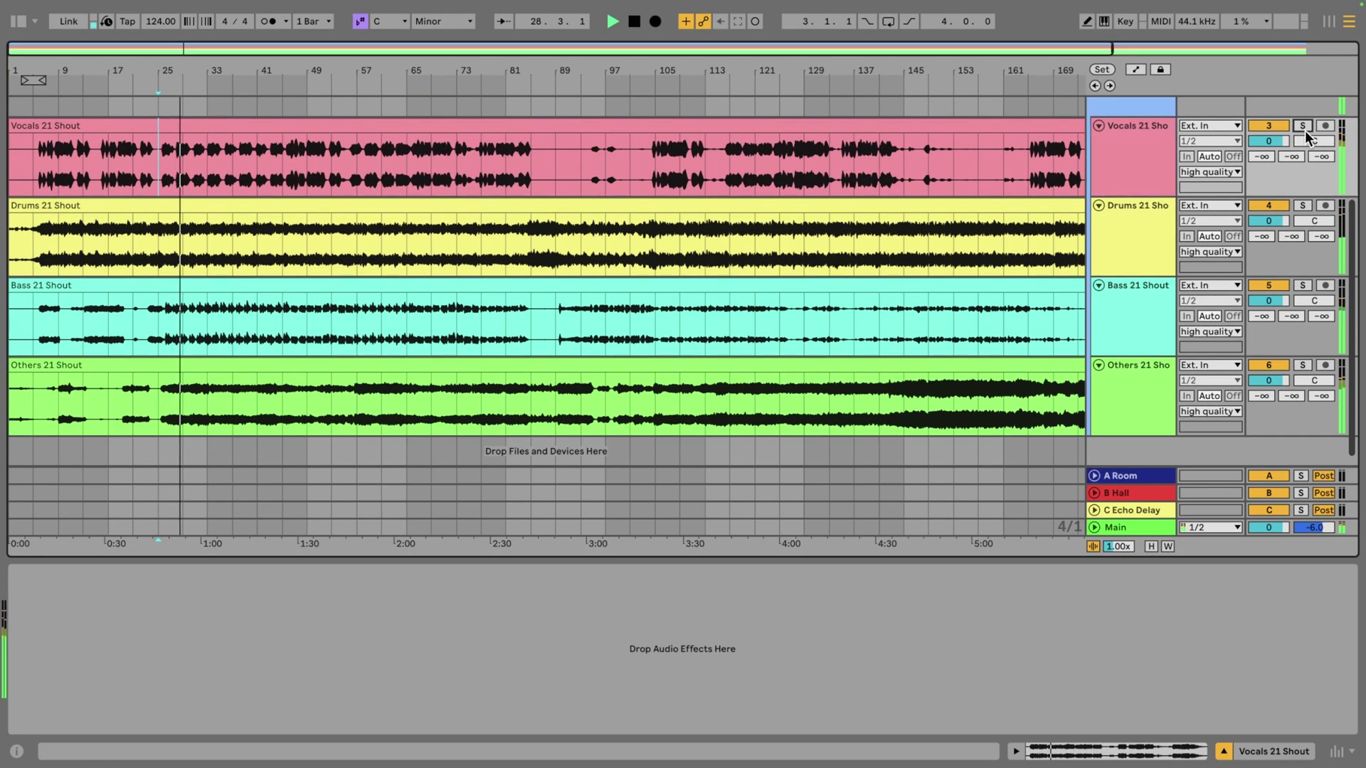
{"action": "left_click", "coordinate": [1145, 156]}
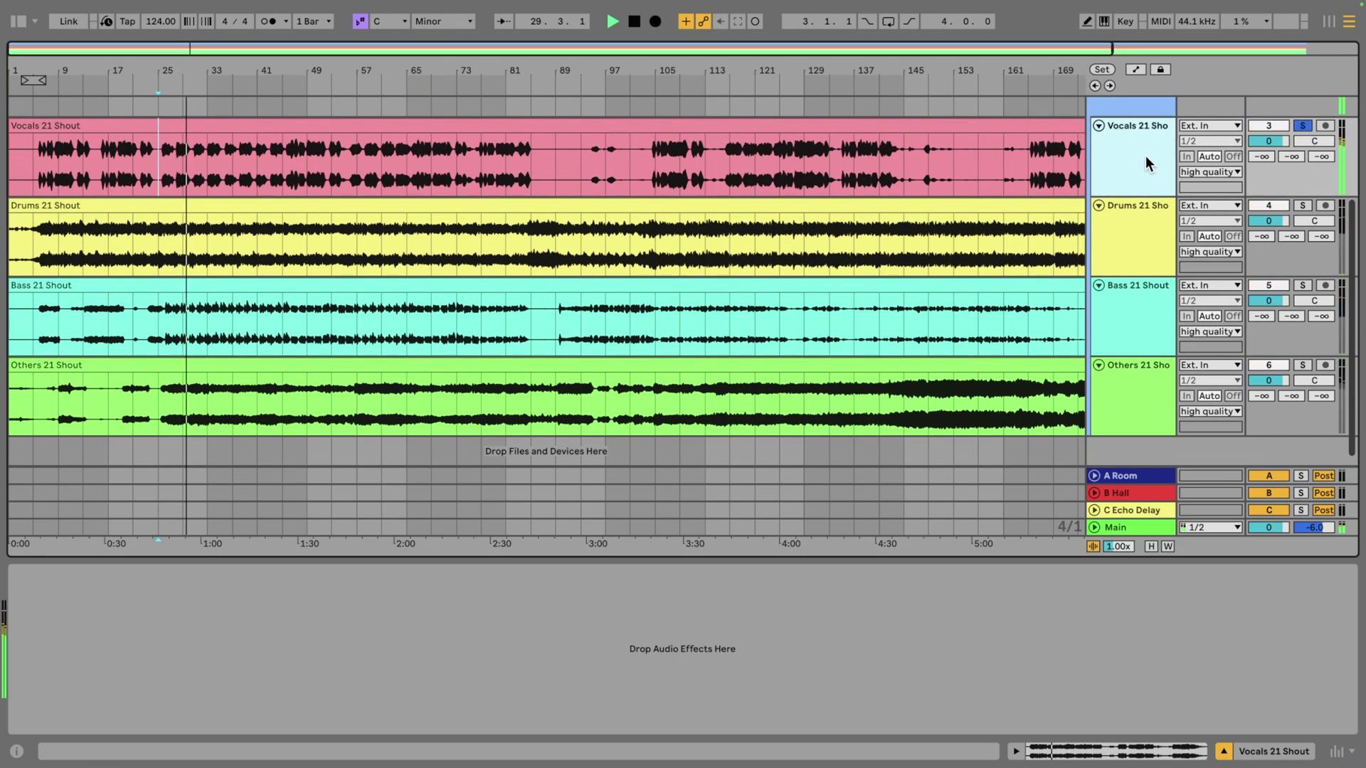
- Solo the Drums stem and after it the Bass stem to audition each one during playback
{"action": "left_click", "coordinate": [1134, 221]}
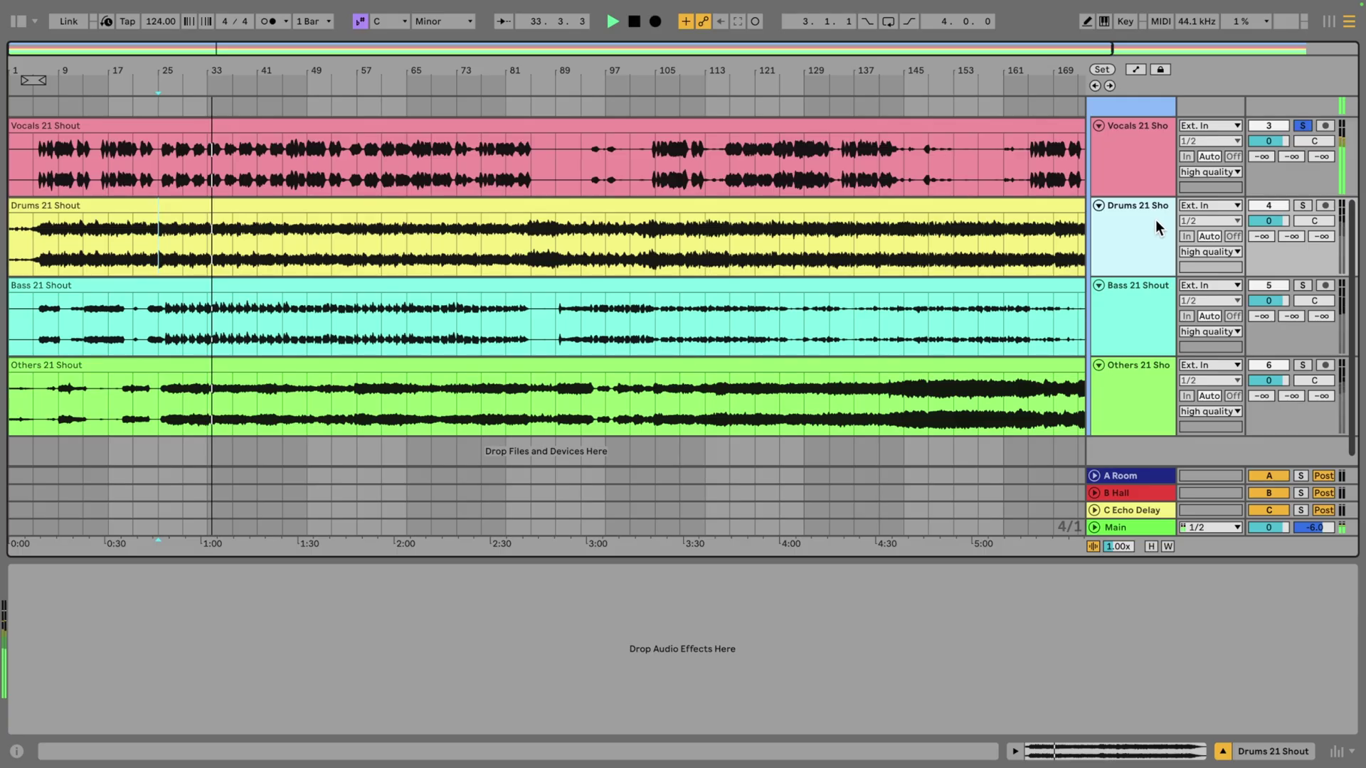
{"action": "left_click", "coordinate": [1301, 206]}
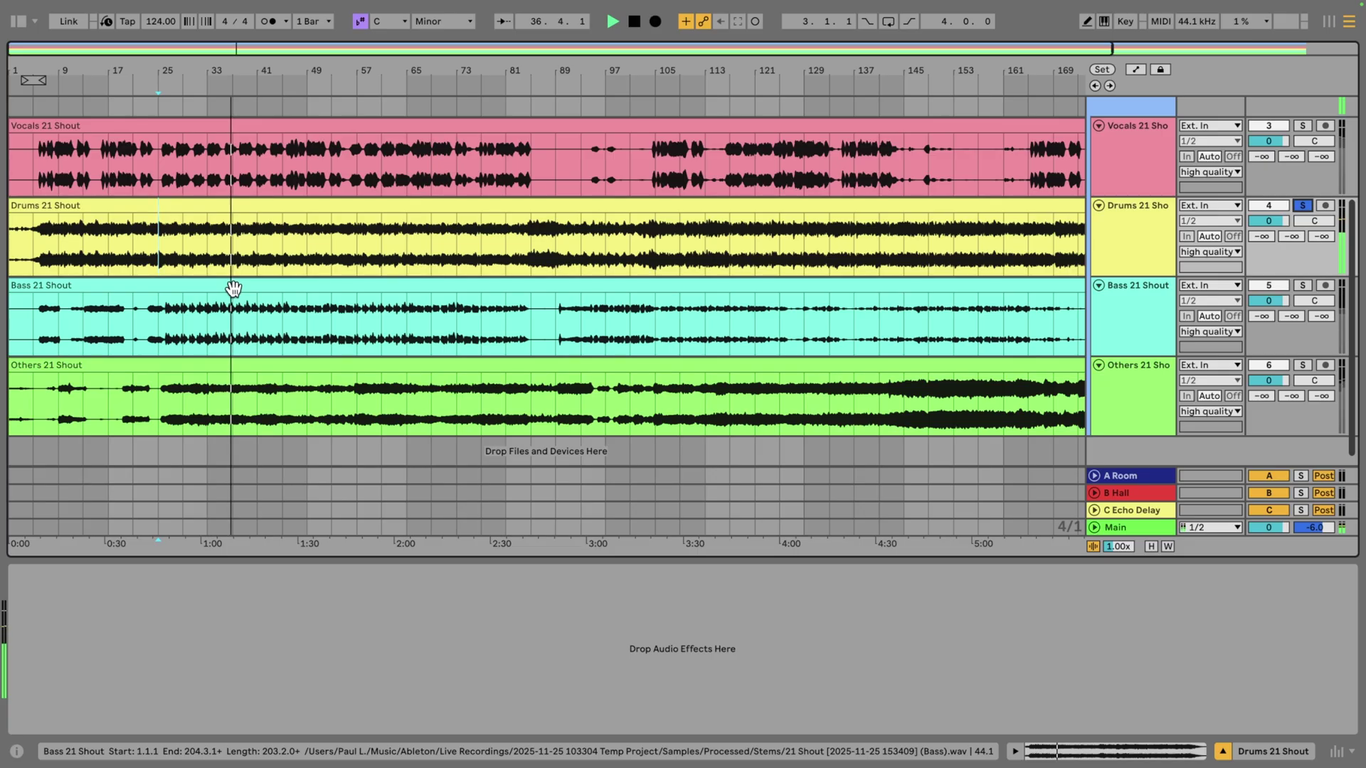
{"action": "left_click", "coordinate": [1134, 311]}
{"action": "left_click", "coordinate": [1303, 286]}
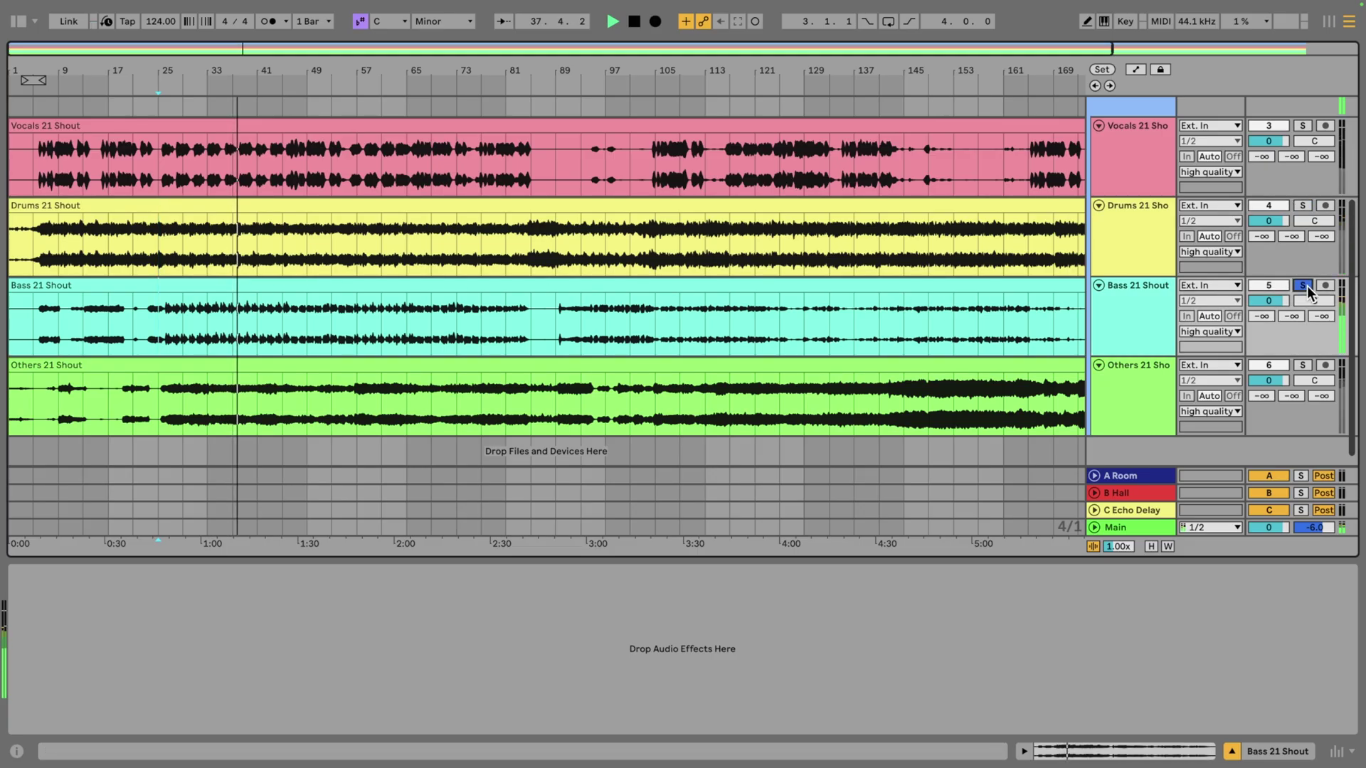
{"action": "left_click", "coordinate": [213, 284]}
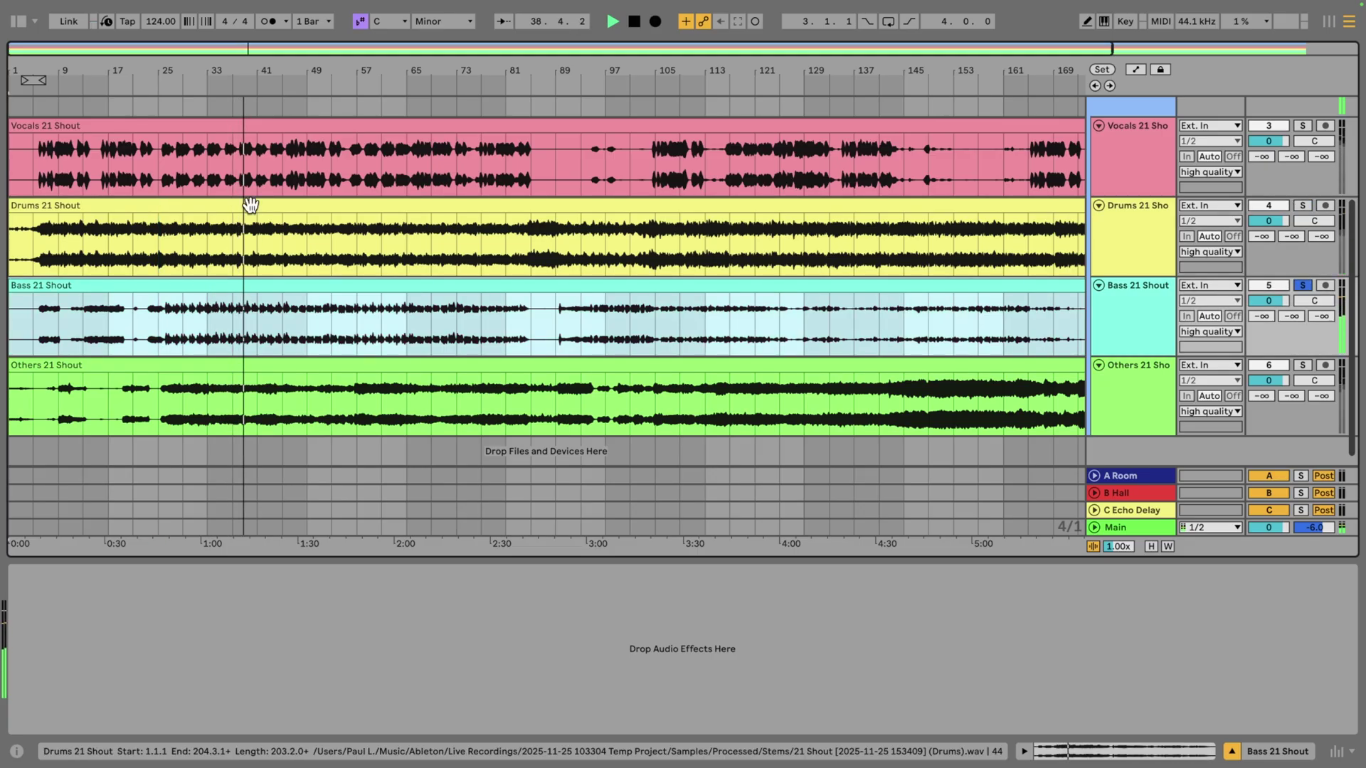
{"action": "left_click_drag", "start_coordinate": [237, 67], "coordinate": [290, 82]}
{"action": "key", "text": "minus"}
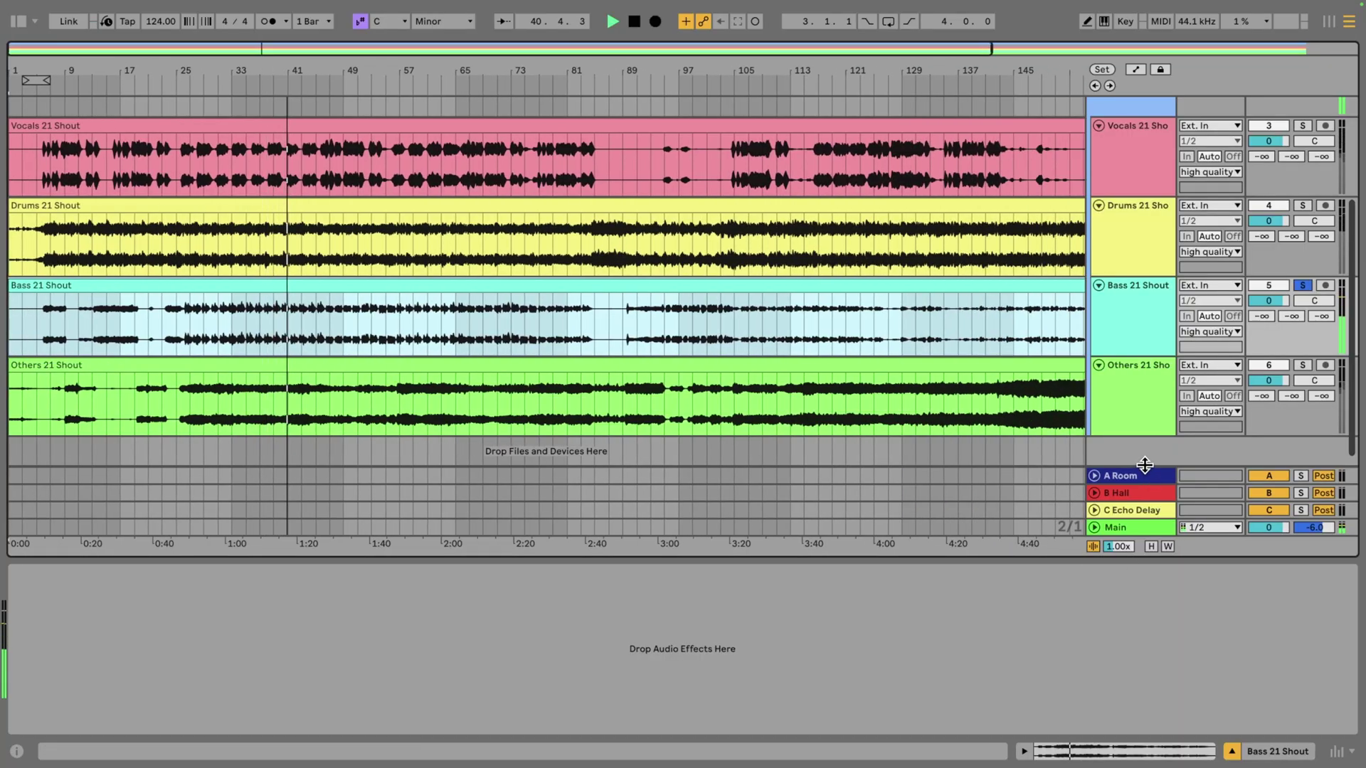
- Solo the Others stem to audition it, and turn its solo off again
{"action": "left_click", "coordinate": [1134, 410]}
{"action": "left_click", "coordinate": [1307, 365]}
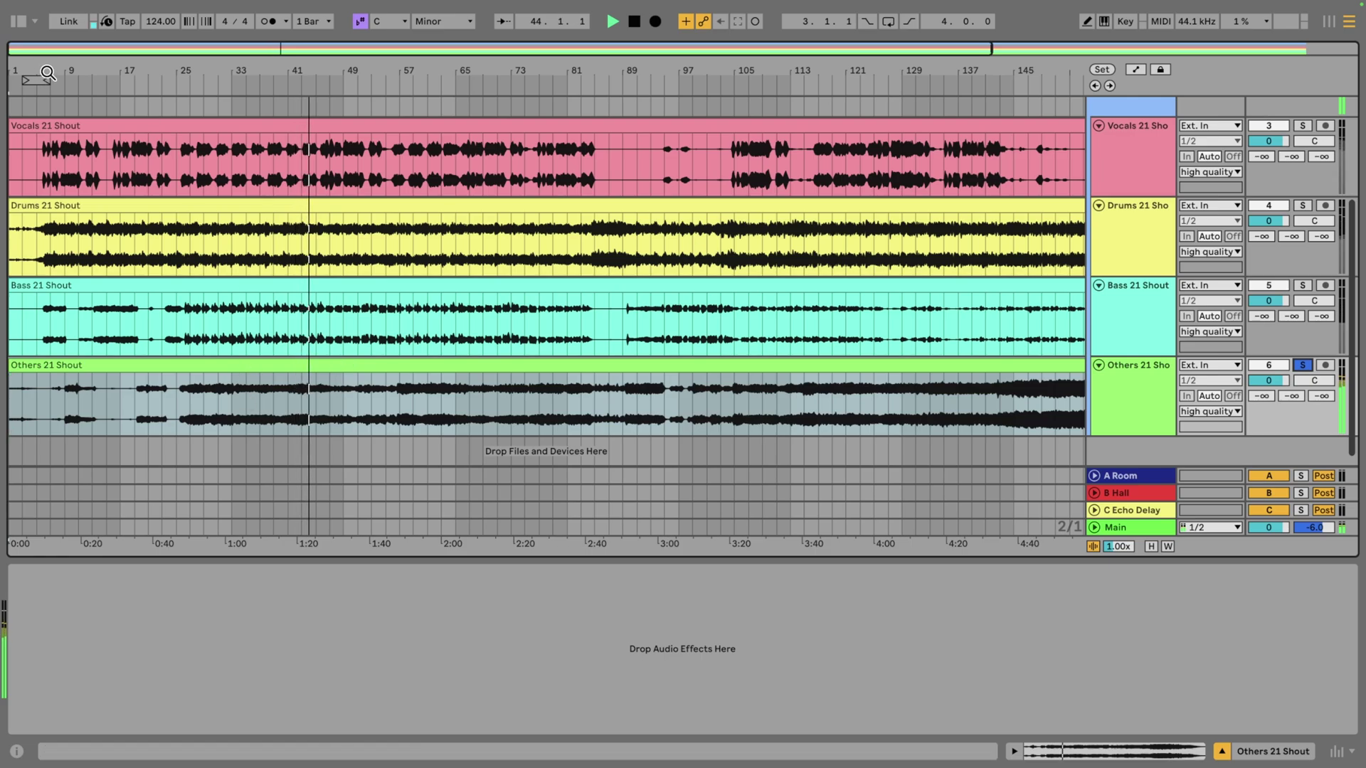
{"action": "left_click_drag", "start_coordinate": [47, 73], "coordinate": [47, 49]}
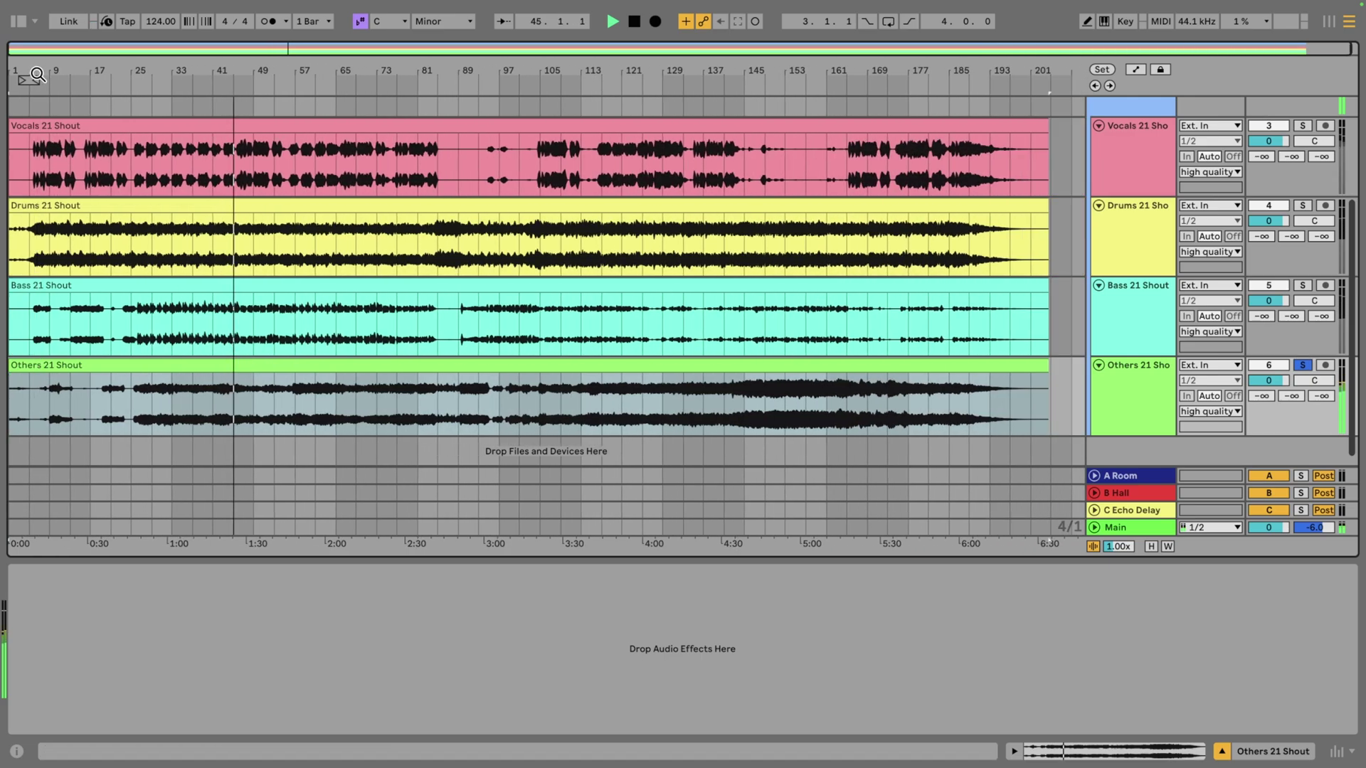
{"action": "left_click", "coordinate": [1301, 365]}
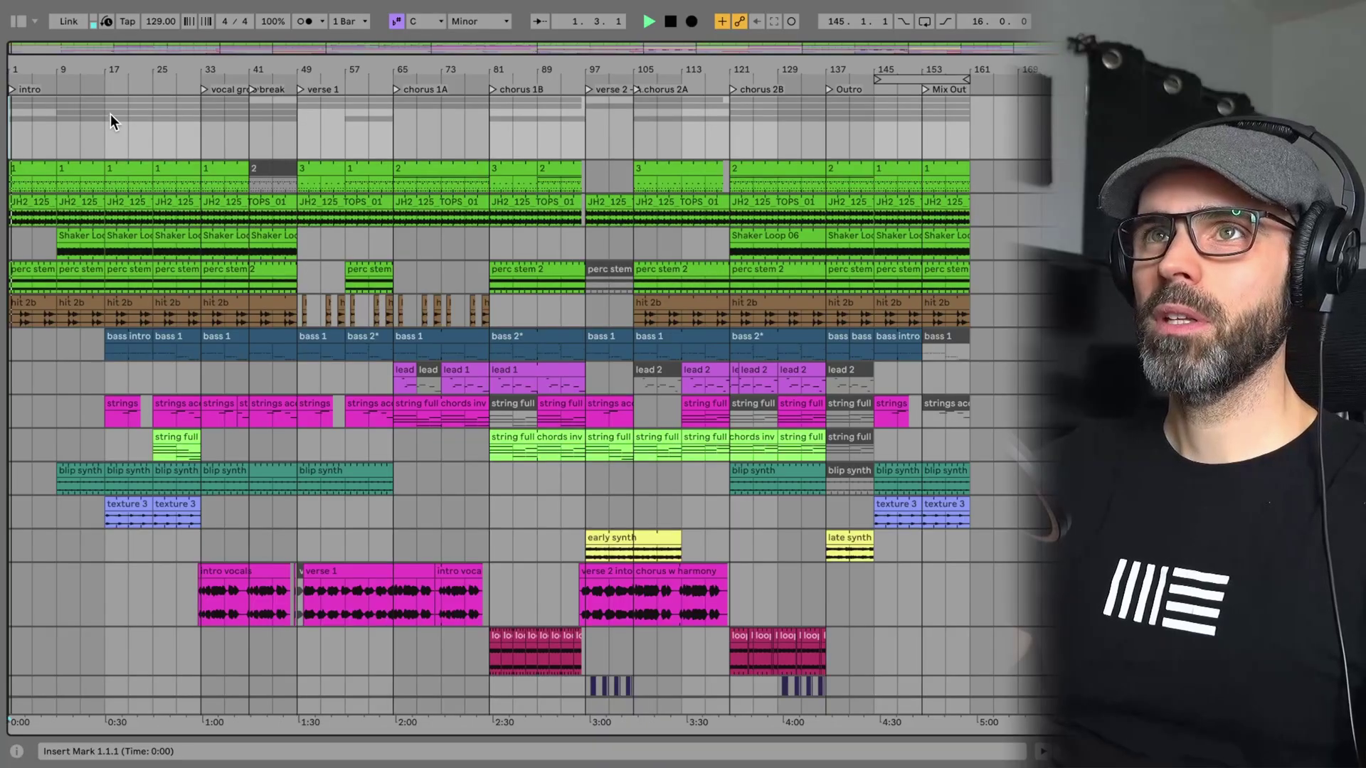
- Play the remix from bar 17 and inspect the notes and devices of the short phrase vocal clip there
{"action": "left_click", "coordinate": [104, 129]}
{"action": "scroll", "coordinate": [181, 423], "scroll_direction": "down", "scroll_amount": 3}
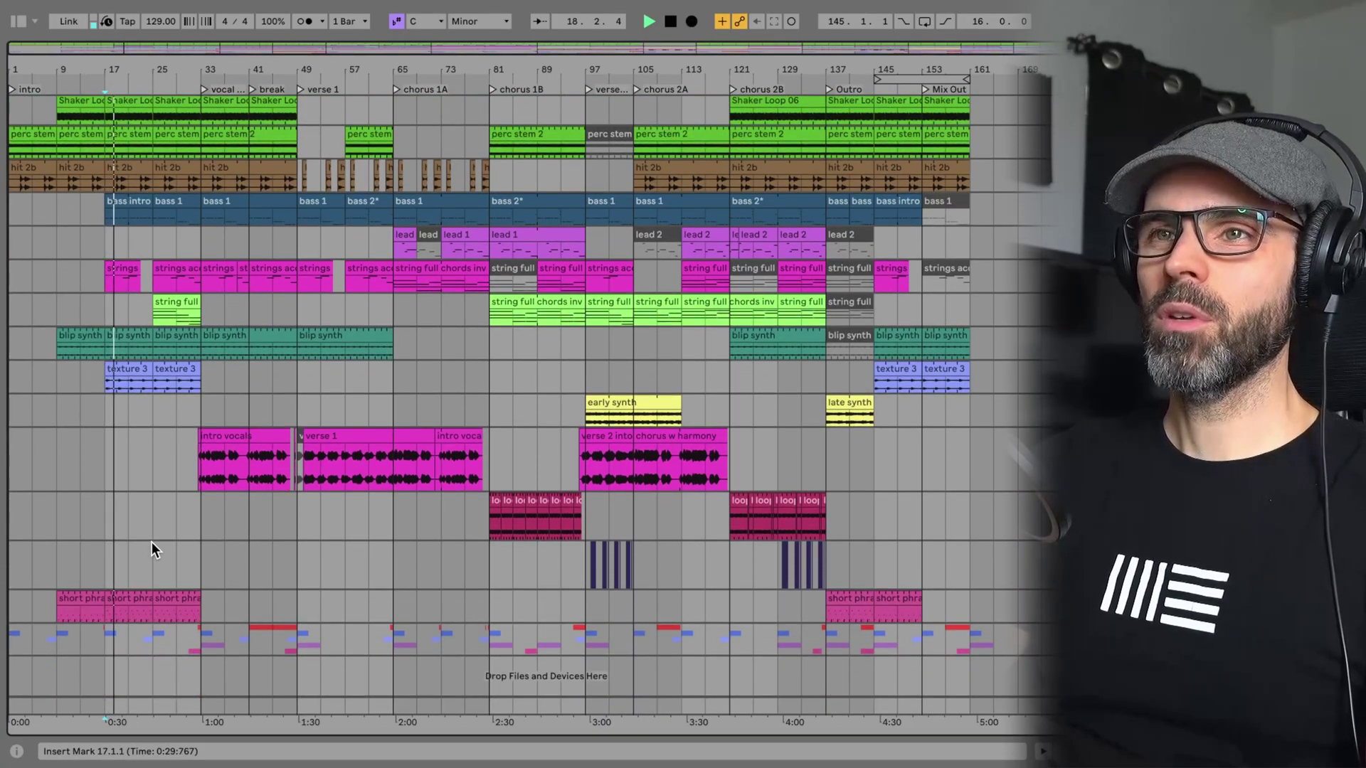
{"action": "double_click", "coordinate": [122, 599]}
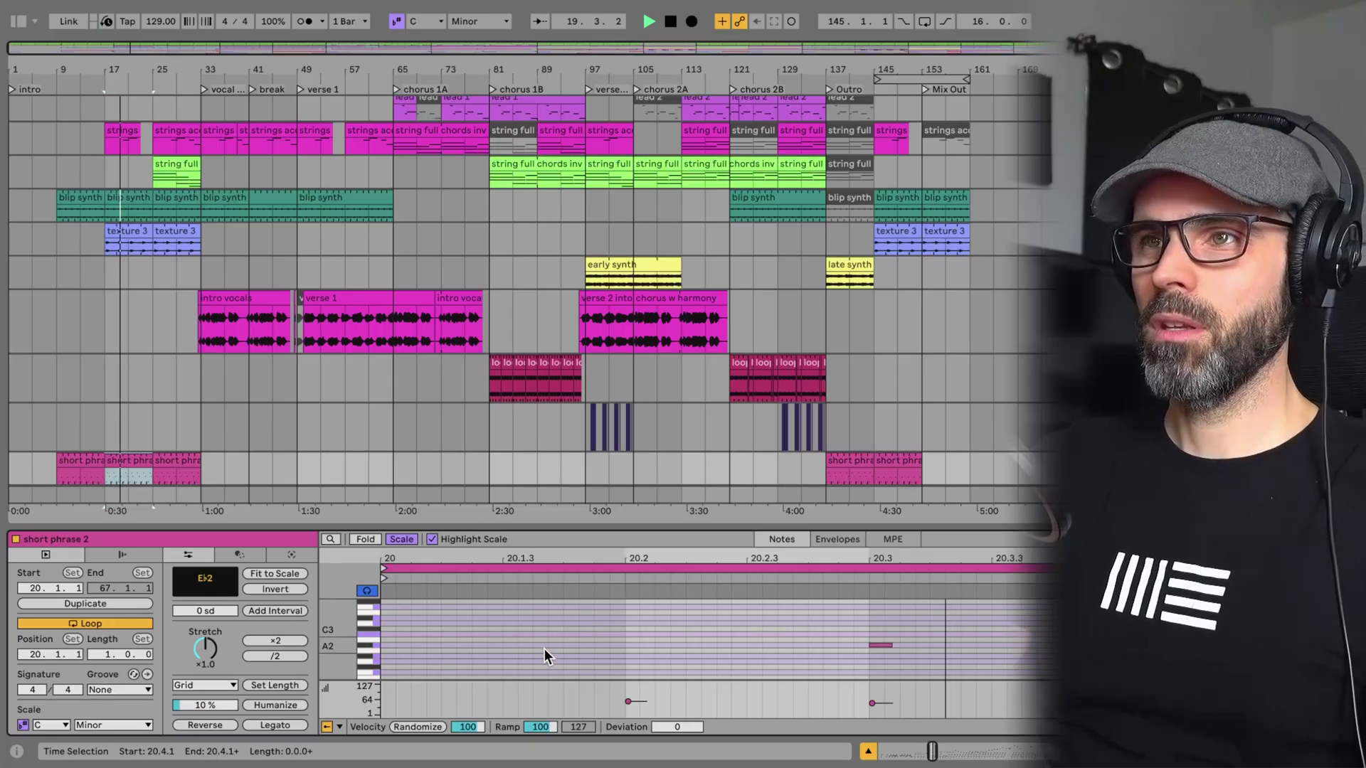
{"action": "key", "text": "shift+Tab"}
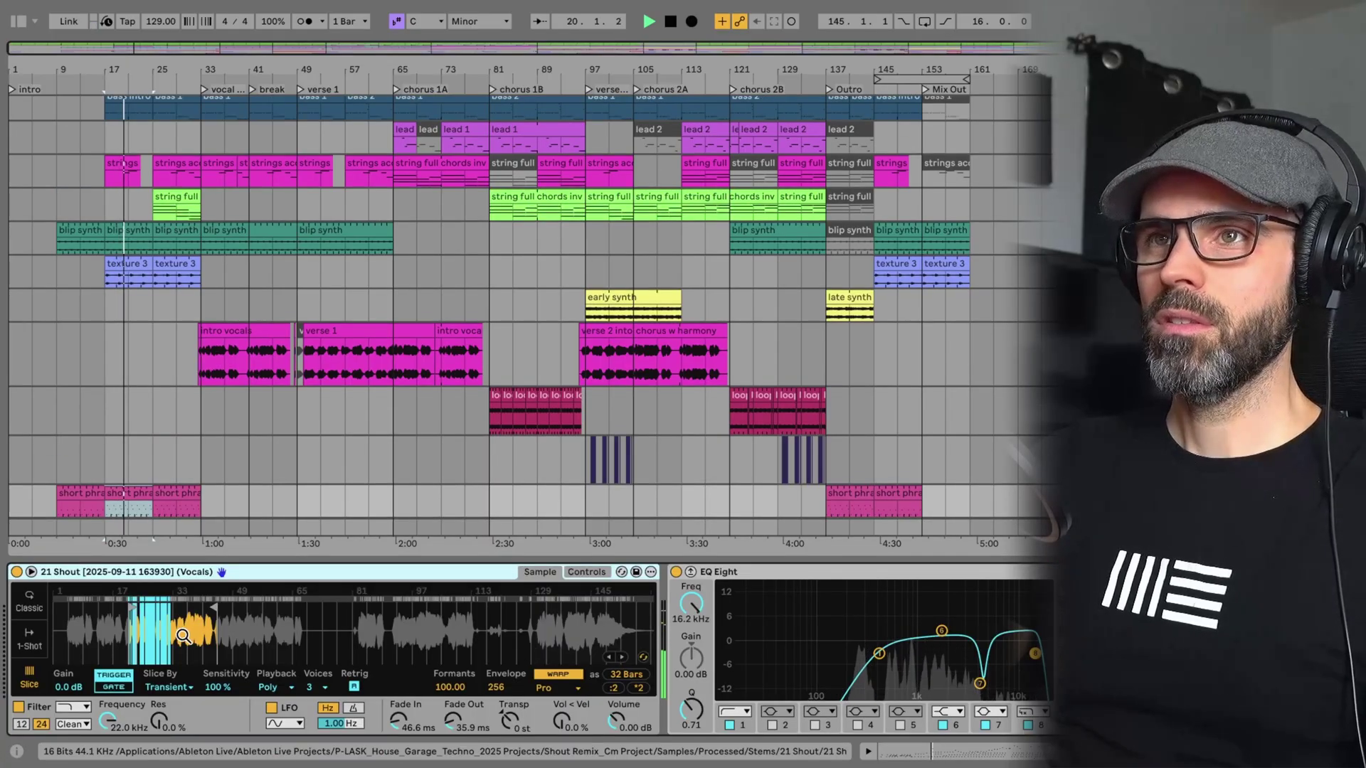
- Play the remix from bar 33 and inspect the effects on the intro vocals and perc stem 2 tracks
{"action": "left_click", "coordinate": [215, 348]}
{"action": "scroll", "coordinate": [186, 169], "scroll_direction": "up", "scroll_amount": 5}
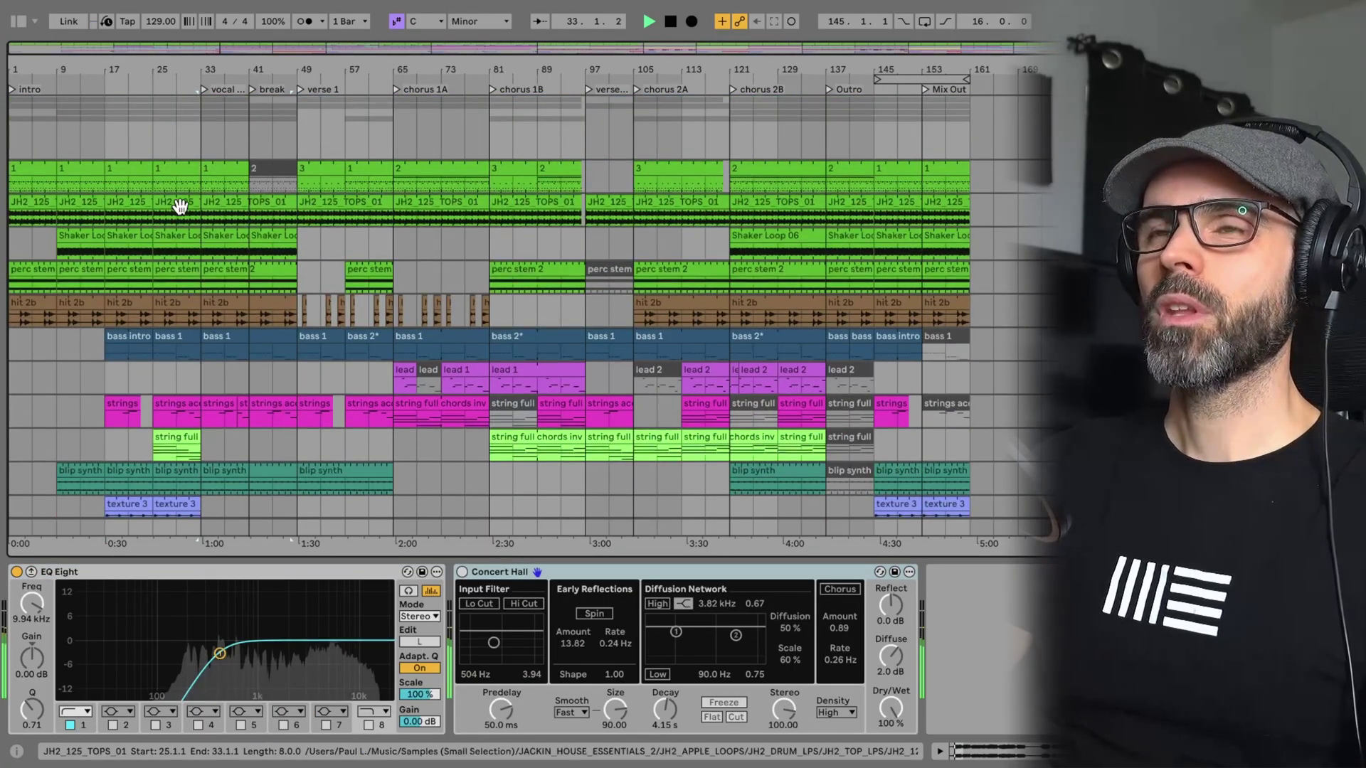
{"action": "scroll", "coordinate": [156, 284], "scroll_direction": "down", "scroll_amount": 1}
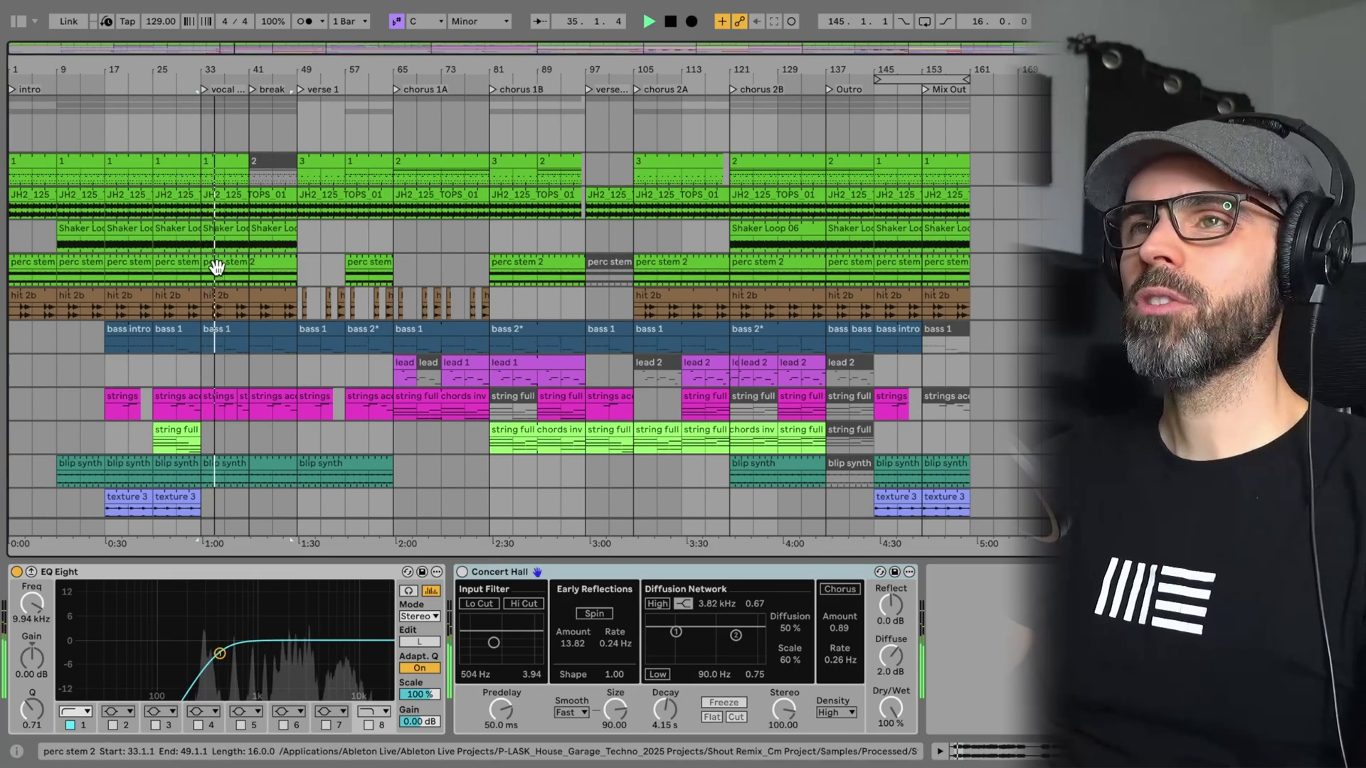
{"action": "left_click", "coordinate": [213, 272]}
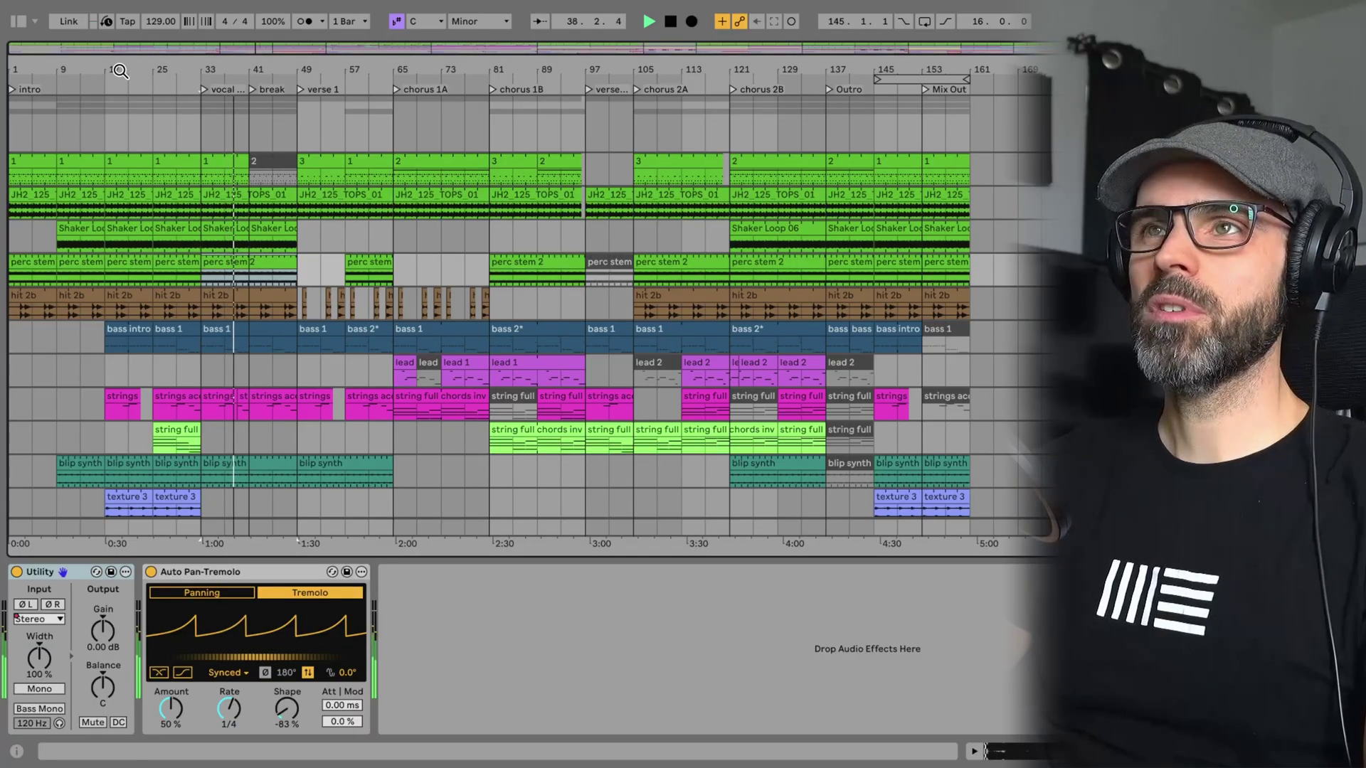
- Audition the Drum Bus group from about bar 29 up to the start of the vocal groove section
{"action": "mouse_move", "coordinate": [120, 71]}
{"action": "left_mouse_down"}
{"action": "mouse_move", "coordinate": [120, 93]}
{"action": "mouse_move", "coordinate": [125, 77]}
{"action": "left_mouse_up"}
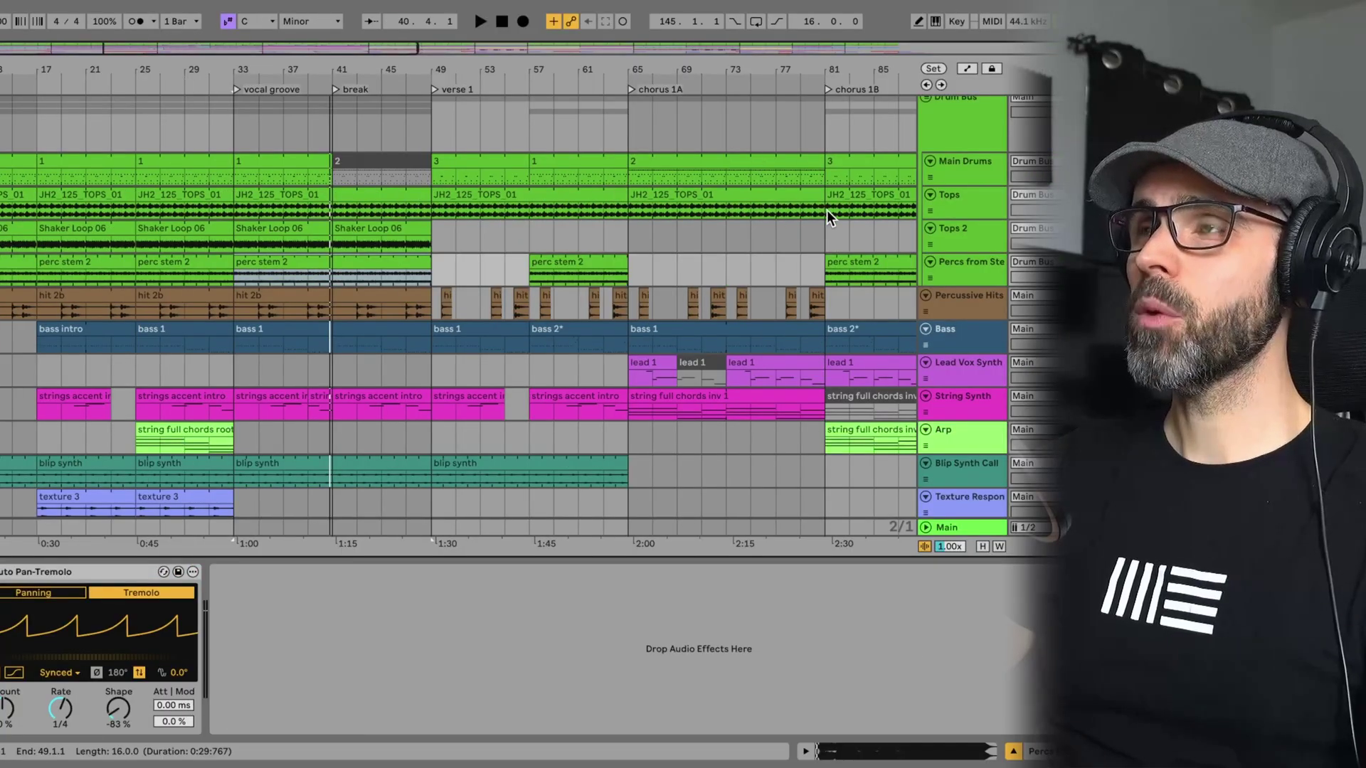
{"action": "scroll", "coordinate": [827, 210], "scroll_direction": "up", "scroll_amount": 1}
{"action": "left_click", "coordinate": [954, 135]}
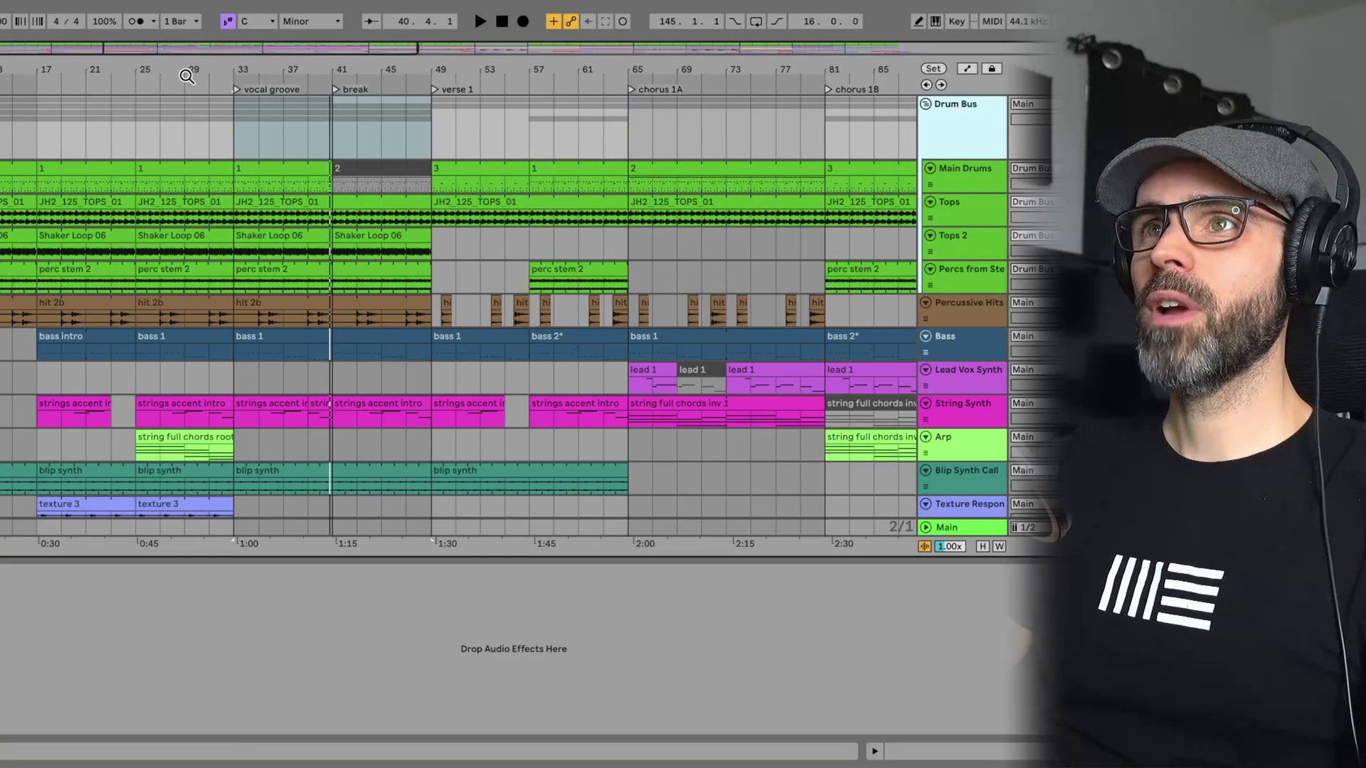
{"action": "left_click_drag", "start_coordinate": [186, 76], "coordinate": [262, 129]}
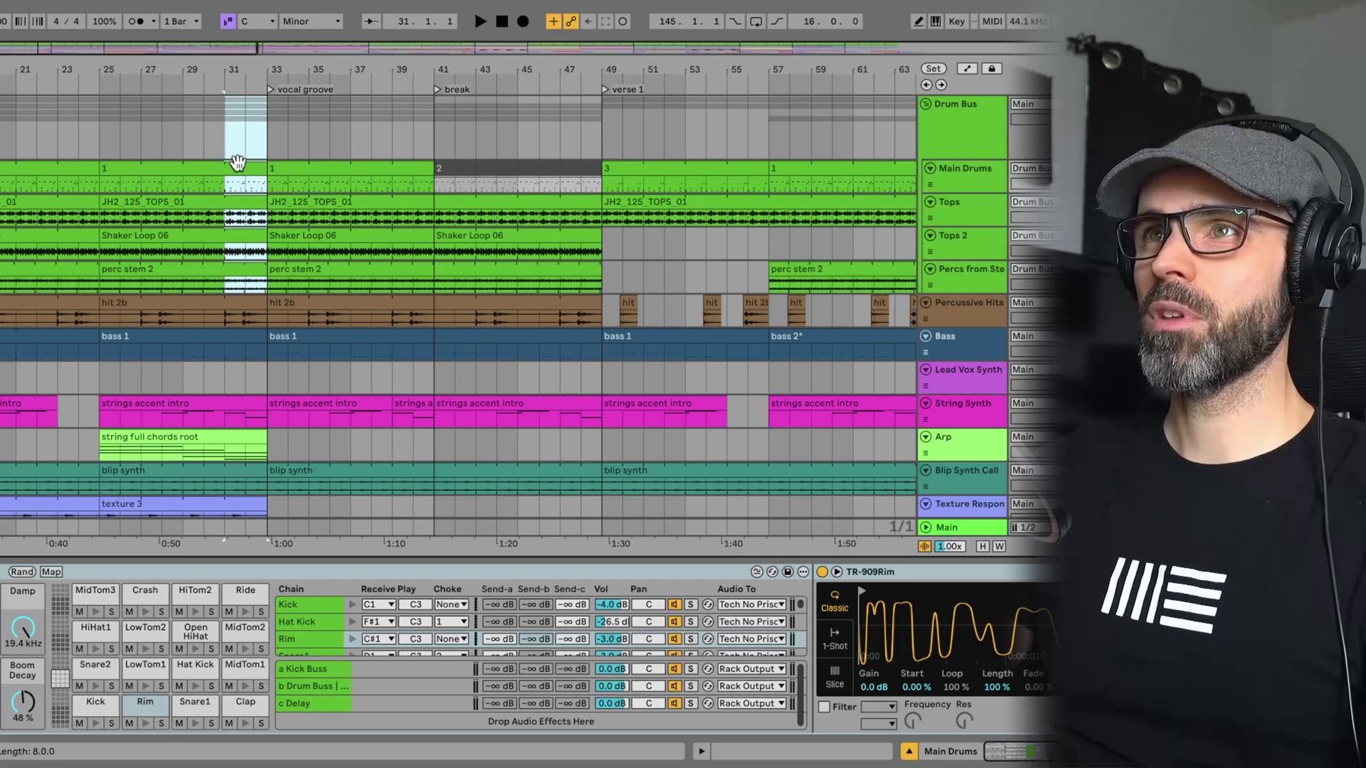
{"action": "left_click", "coordinate": [182, 83]}
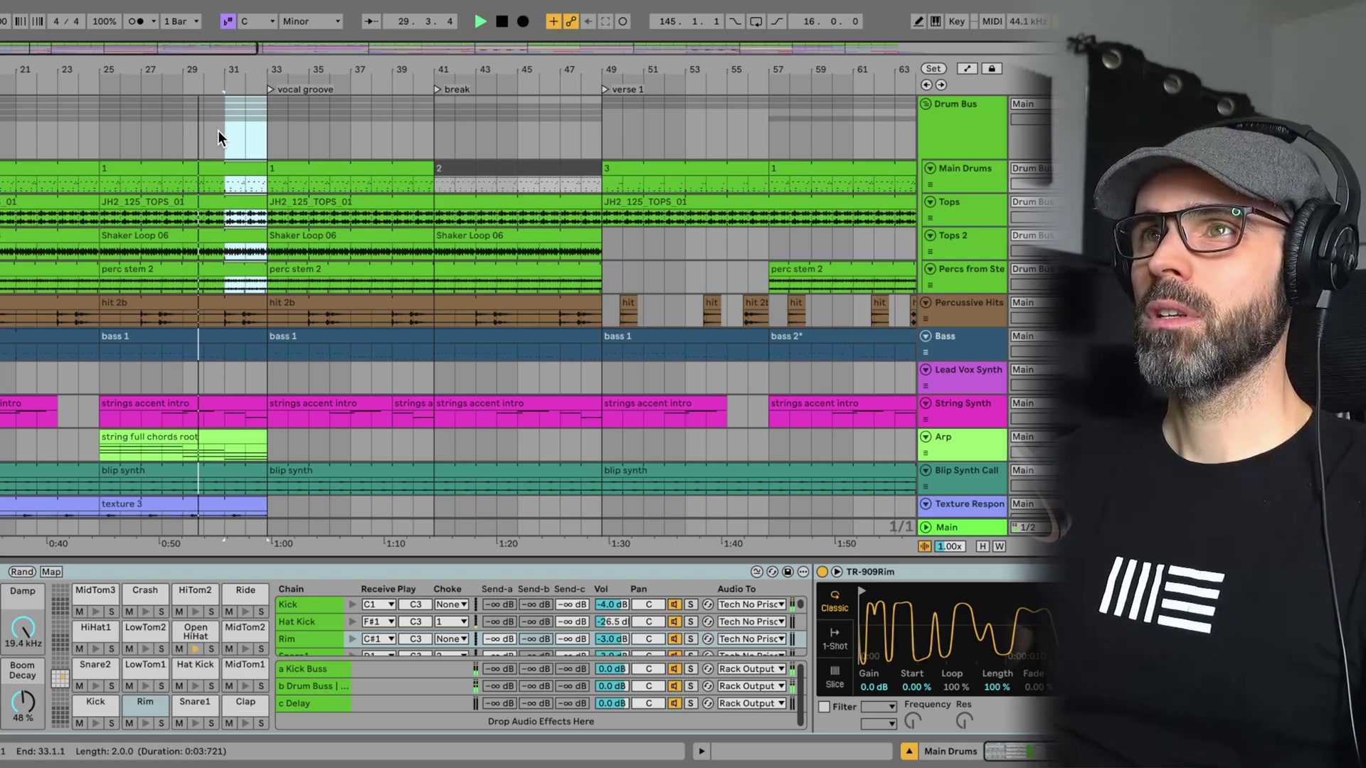
{"action": "left_click", "coordinate": [976, 142]}
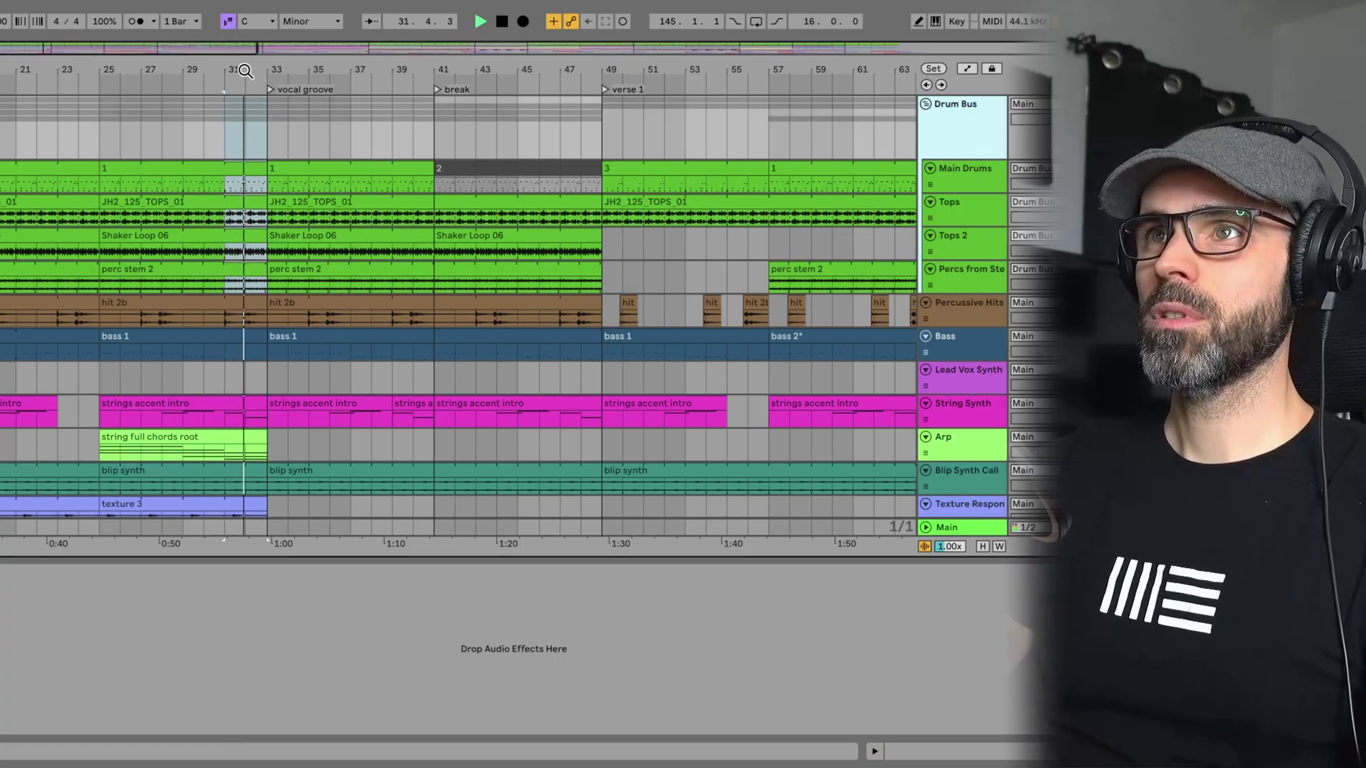
{"action": "left_click_drag", "start_coordinate": [246, 67], "coordinate": [245, 71]}
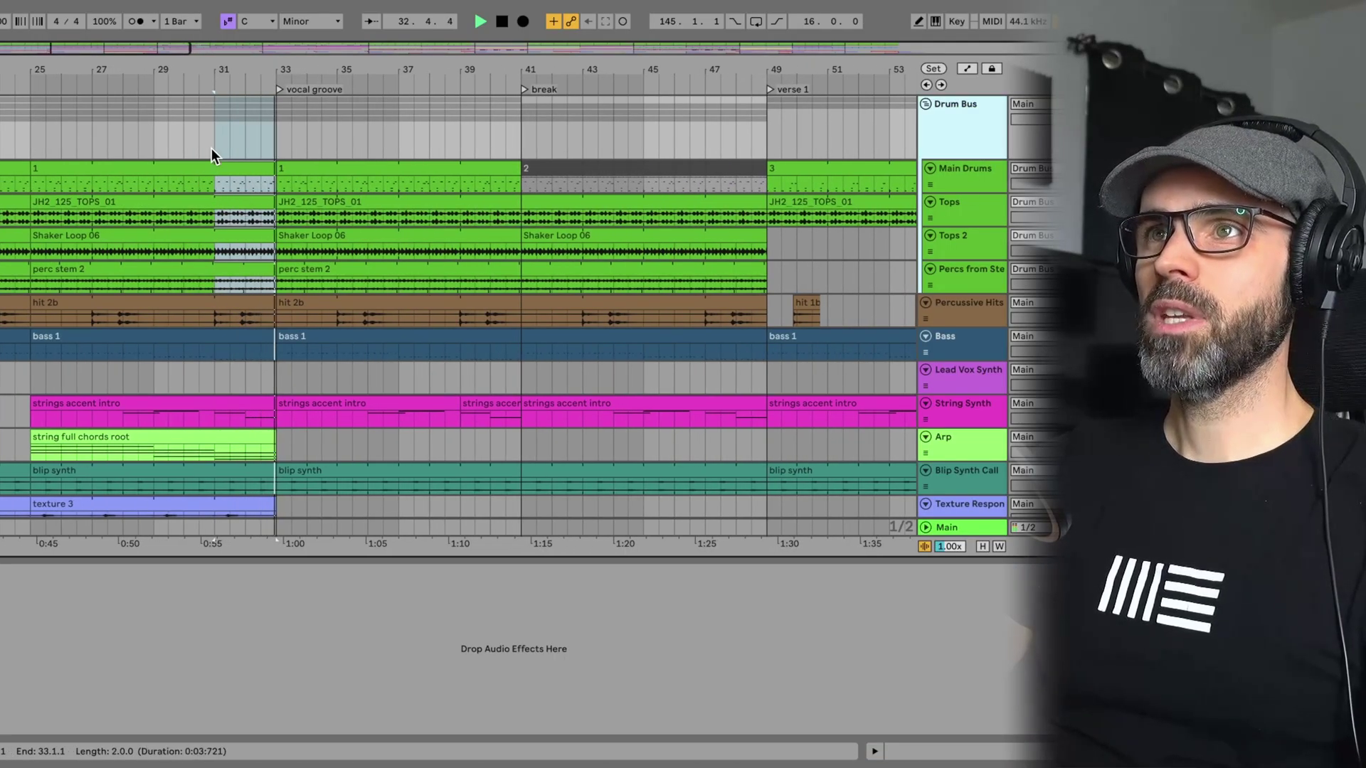
{"action": "key", "text": "space"}
- Bounce bars 31 to 33 of the Drum Bus group to a new track and play the result
{"action": "left_click_drag", "start_coordinate": [216, 138], "coordinate": [275, 134]}
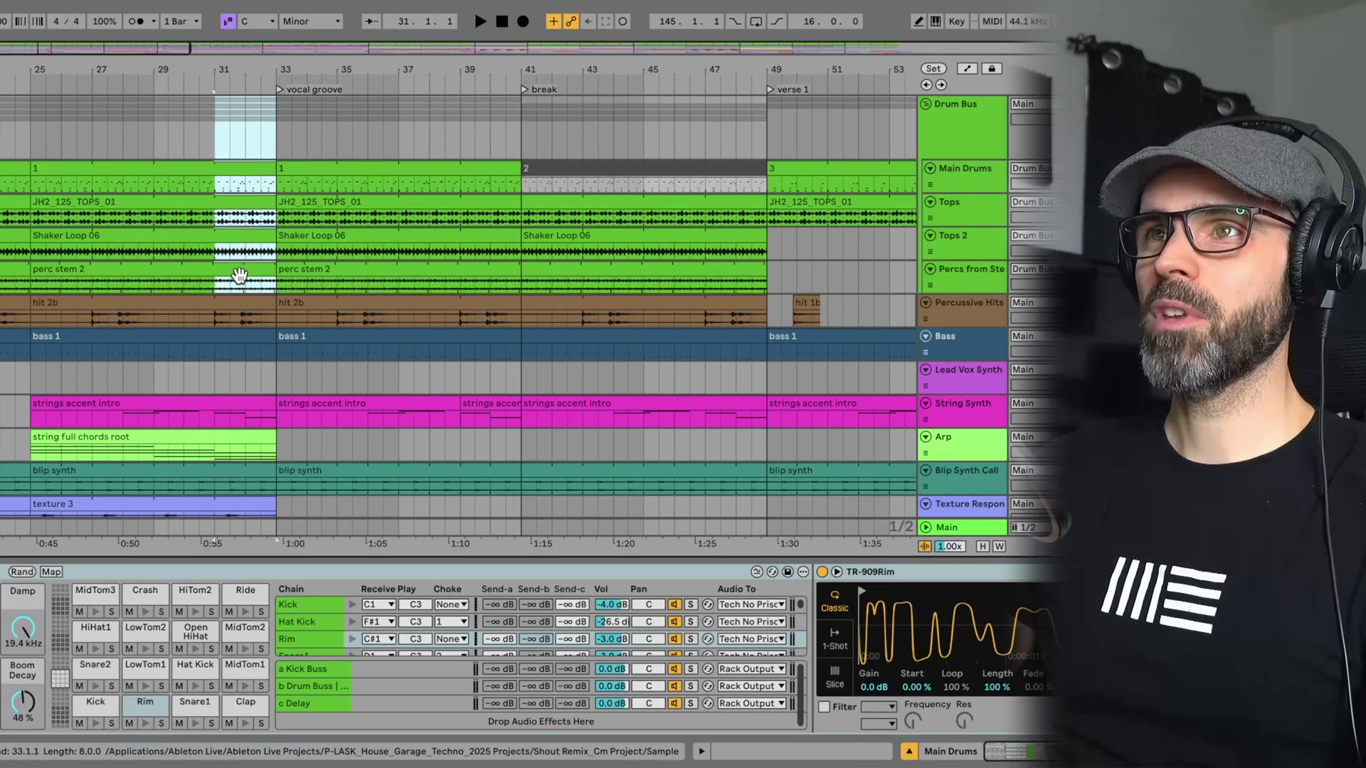
{"action": "right_click", "coordinate": [228, 121]}
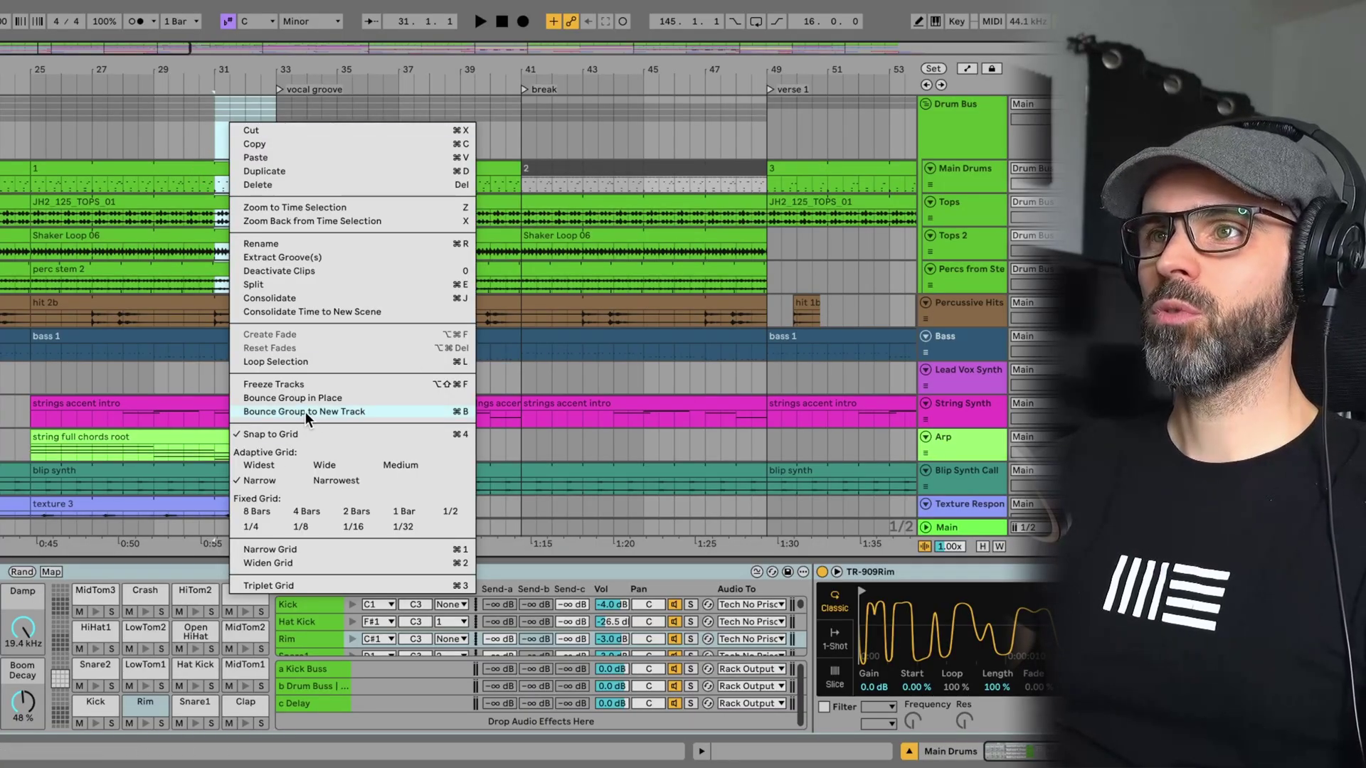
{"action": "left_click", "coordinate": [332, 411]}
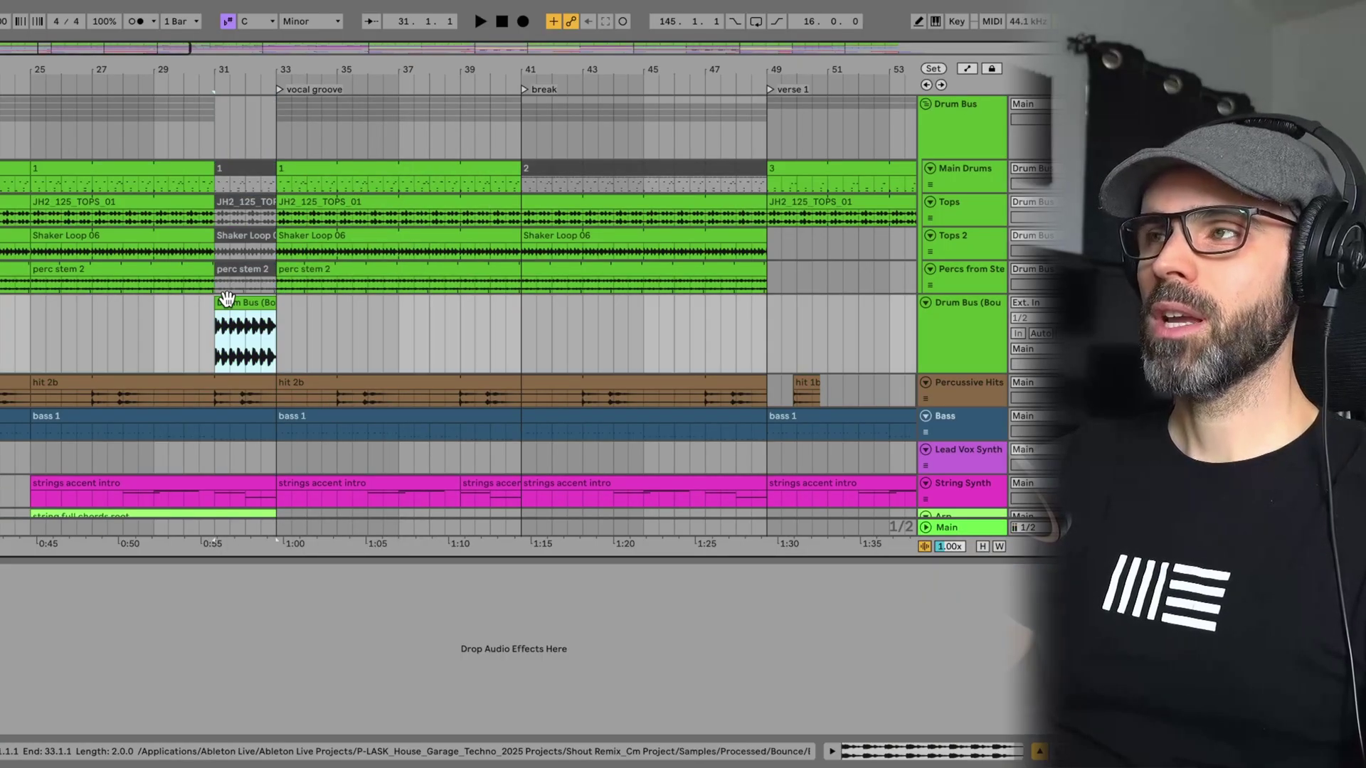
{"action": "key", "text": "space"}
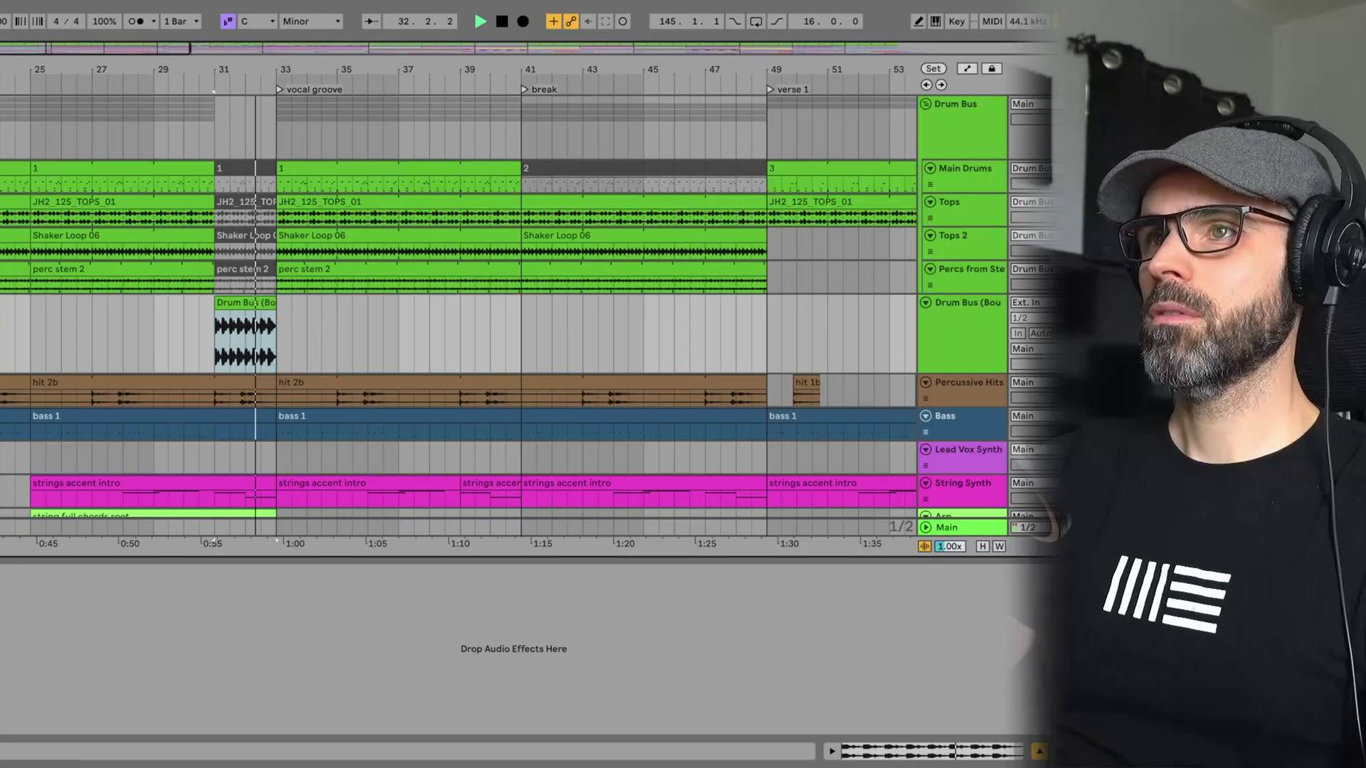
- Play the arrangement from bar 30 through the bounced Drum Bus clip and into the vocal groove section
{"action": "key", "text": "space"}
{"action": "left_click", "coordinate": [237, 304]}
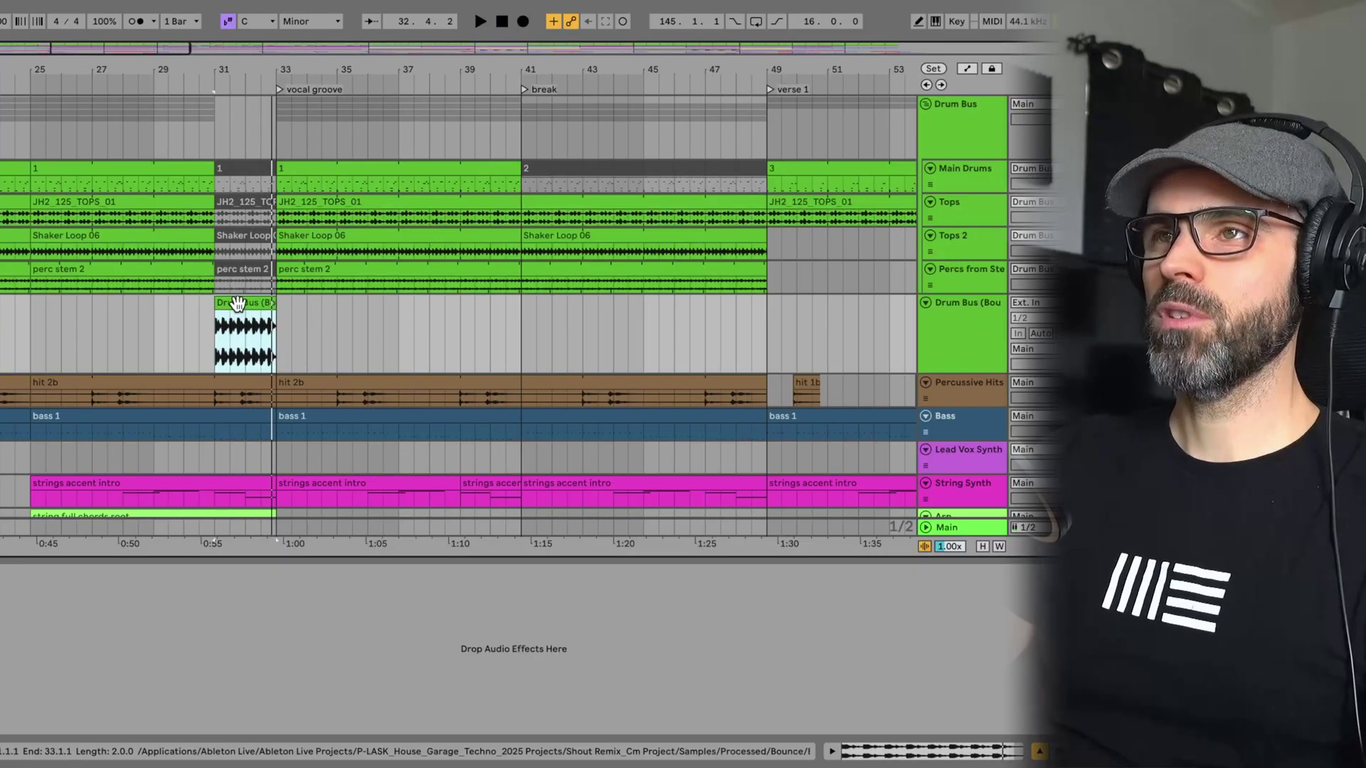
{"action": "scroll", "coordinate": [237, 304], "scroll_direction": "up", "scroll_amount": 5}
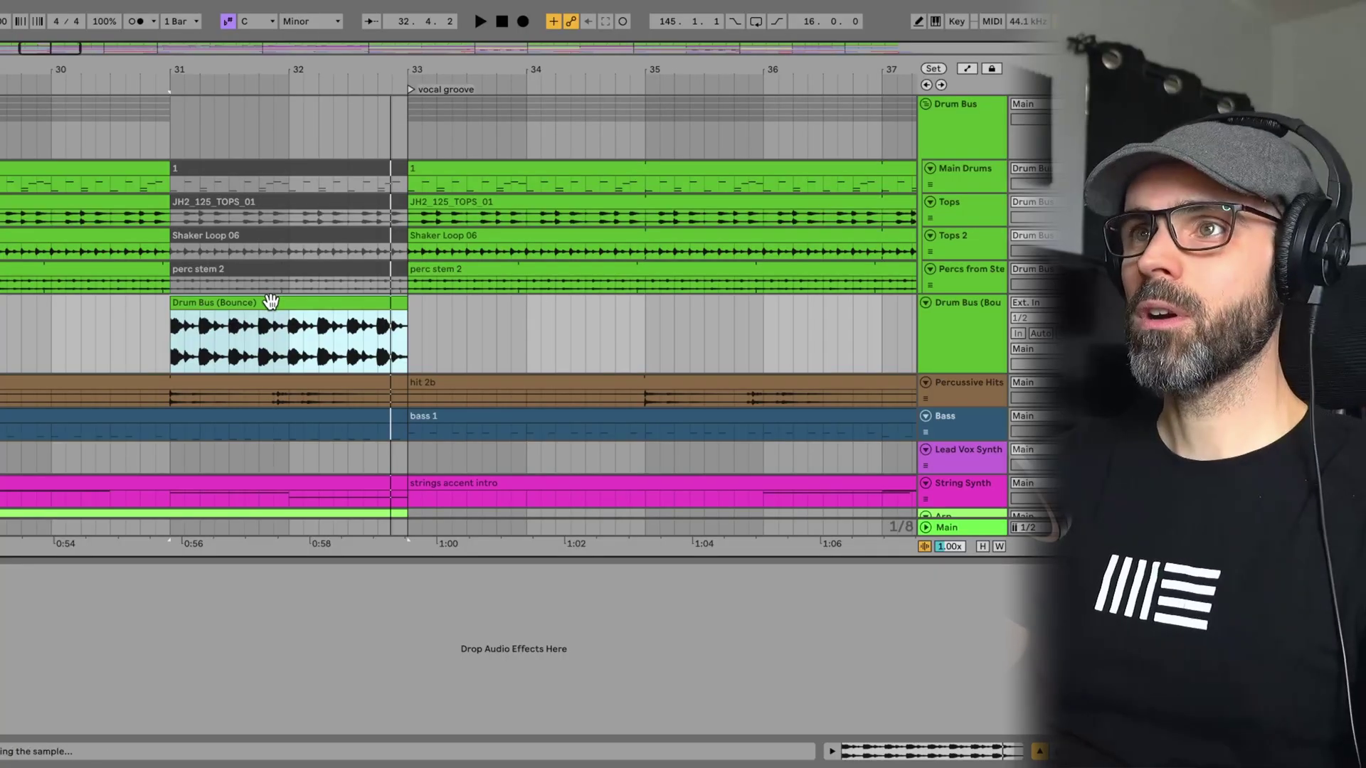
{"action": "left_click", "coordinate": [49, 79]}
{"action": "left_click", "coordinate": [49, 122]}
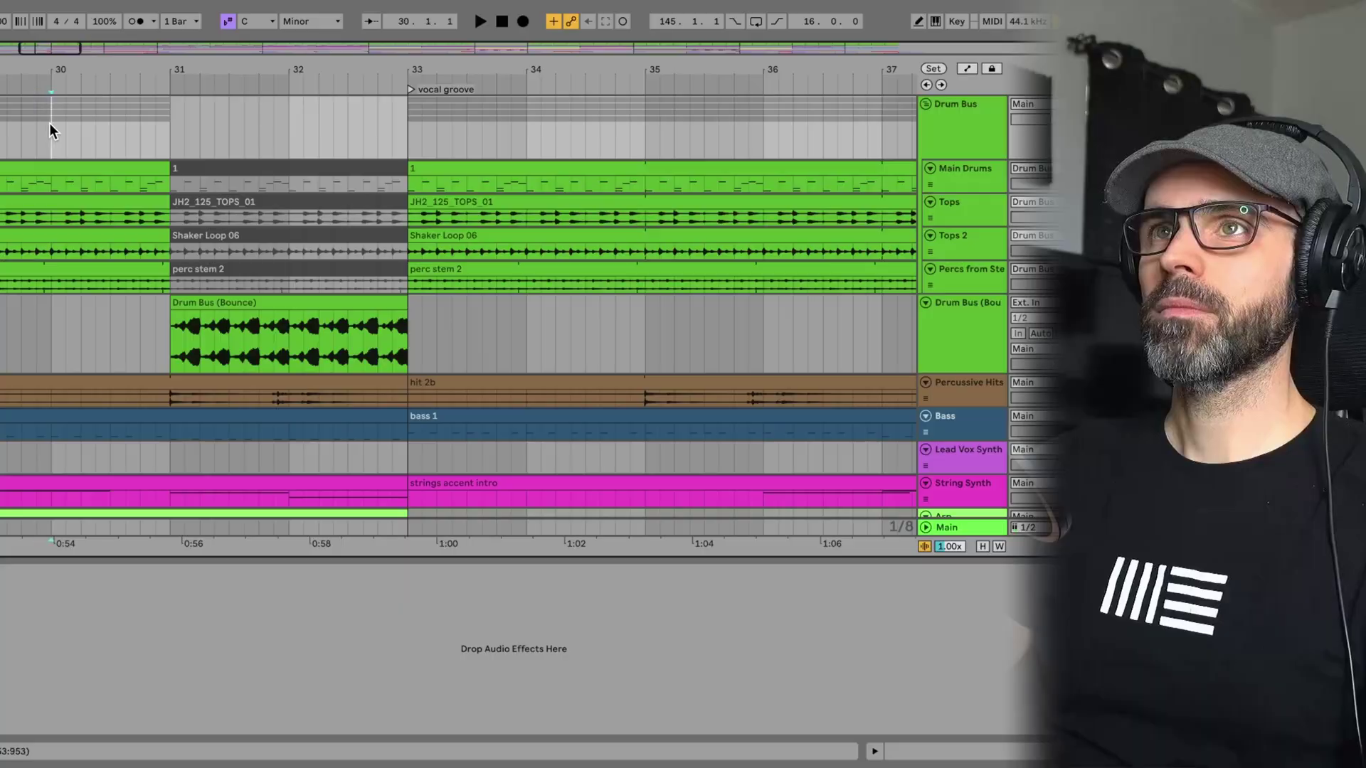
{"action": "key", "text": "space"}
{"action": "left_click_drag", "start_coordinate": [83, 67], "coordinate": [124, 46]}
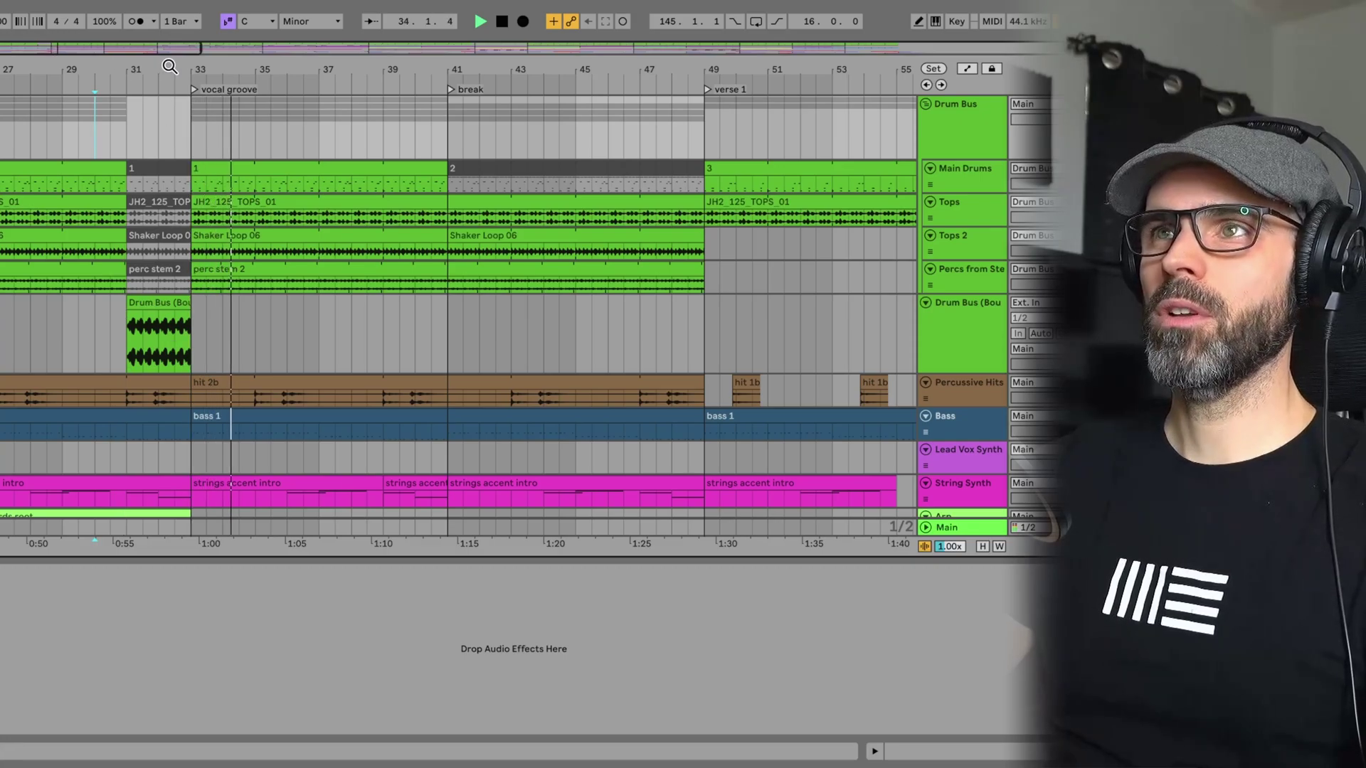
{"action": "left_click_drag", "start_coordinate": [170, 66], "coordinate": [169, 51]}
{"action": "scroll", "coordinate": [587, 255], "scroll_direction": "down", "scroll_amount": 2}
{"action": "left_click_drag", "start_coordinate": [347, 67], "coordinate": [249, 49]}
{"action": "key", "text": "space"}
- Enable the Concert Hall reverb on the main vocals track and audition the short verse 1 clip before bar 49
{"action": "scroll", "coordinate": [368, 224], "scroll_direction": "down", "scroll_amount": 5}
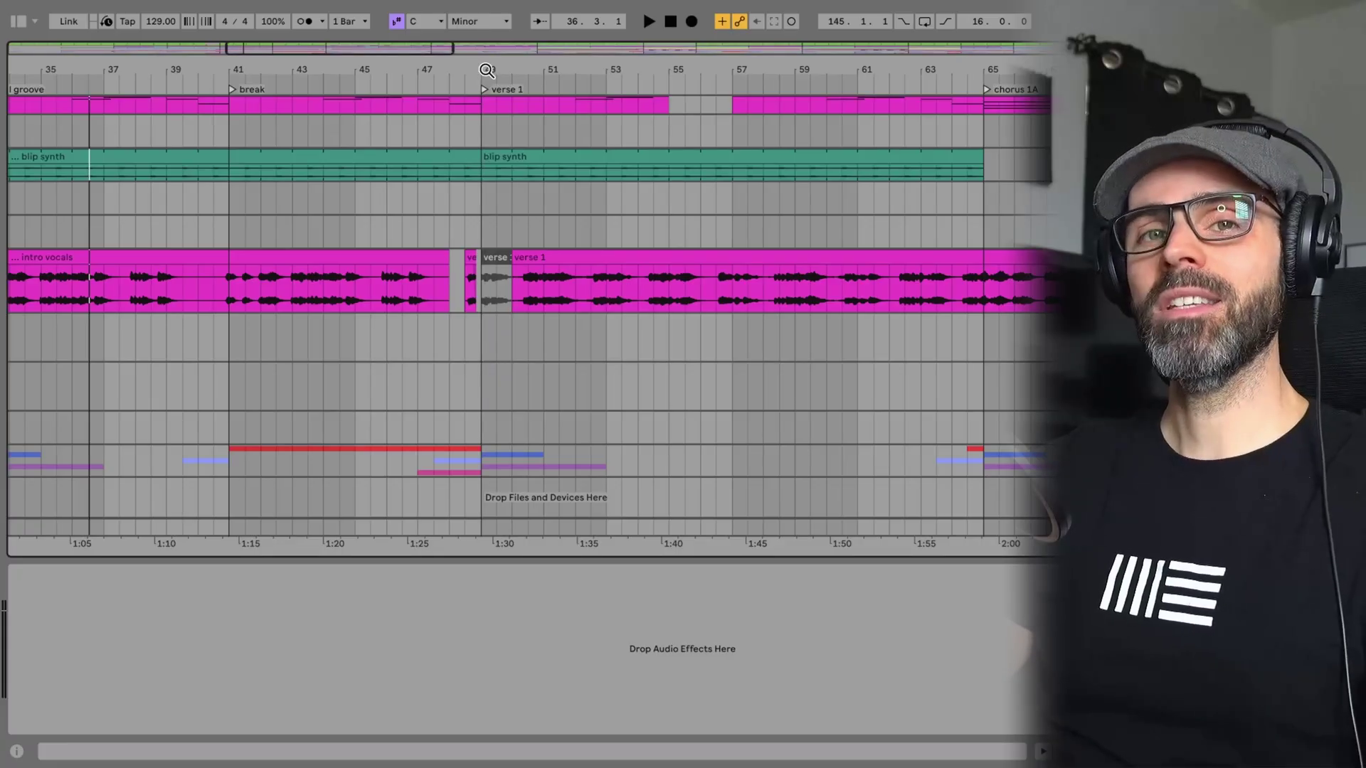
{"action": "left_click_drag", "start_coordinate": [466, 71], "coordinate": [467, 118]}
{"action": "left_click", "coordinate": [473, 281]}
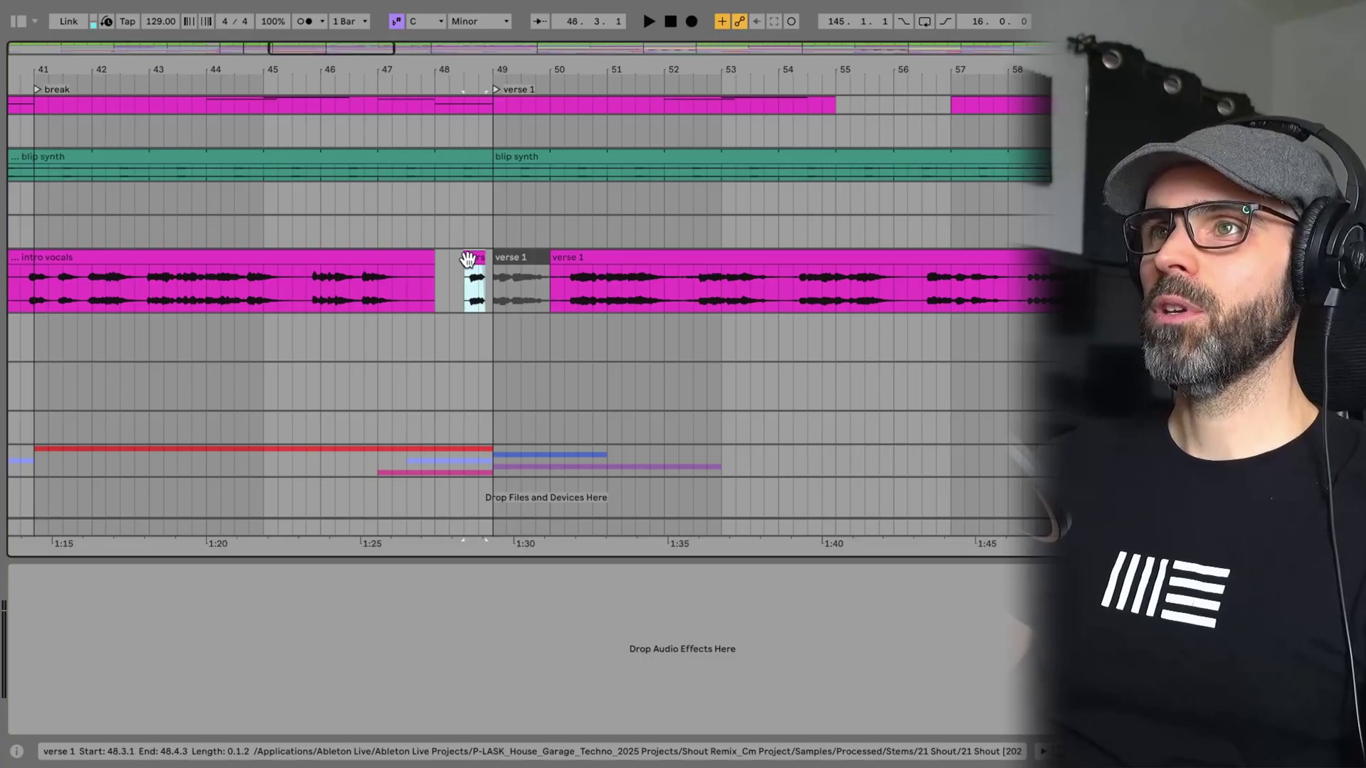
{"action": "key", "text": "space"}
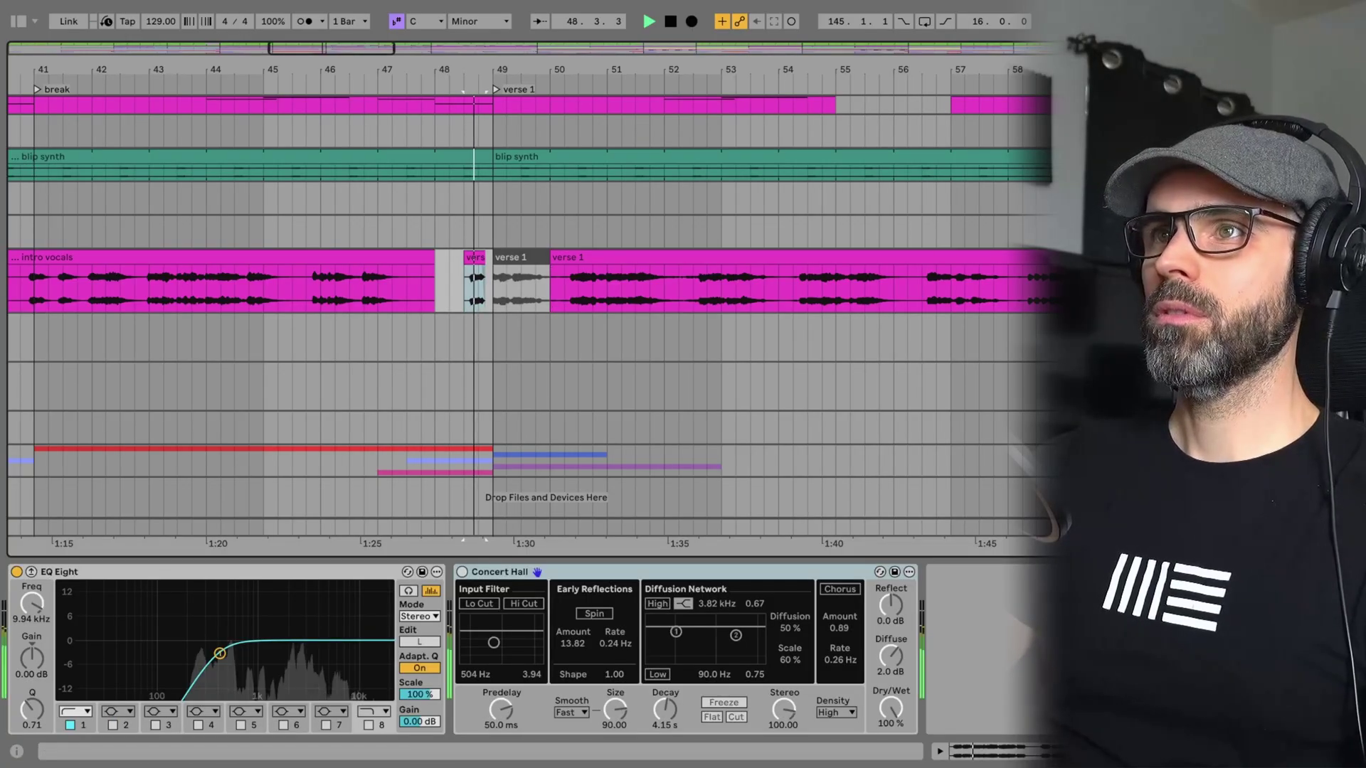
{"action": "left_click", "coordinate": [463, 572]}
{"action": "key", "text": "space"}
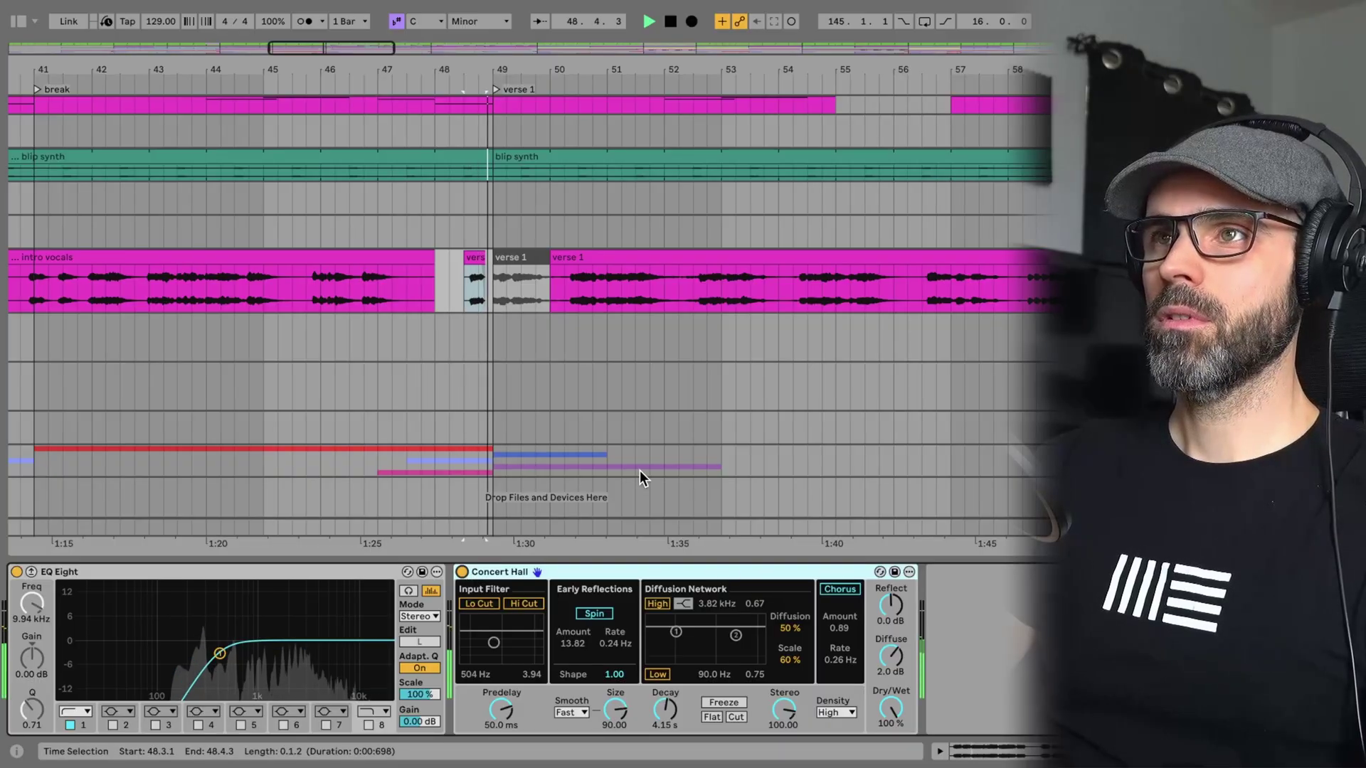
{"action": "key", "text": "space"}
- Copy the time range from 48.3.3 to 50.1.1 on the main vocals track, covering the short verse 1 clip's reverb tail
{"action": "left_click_drag", "start_coordinate": [479, 69], "coordinate": [480, 100]}
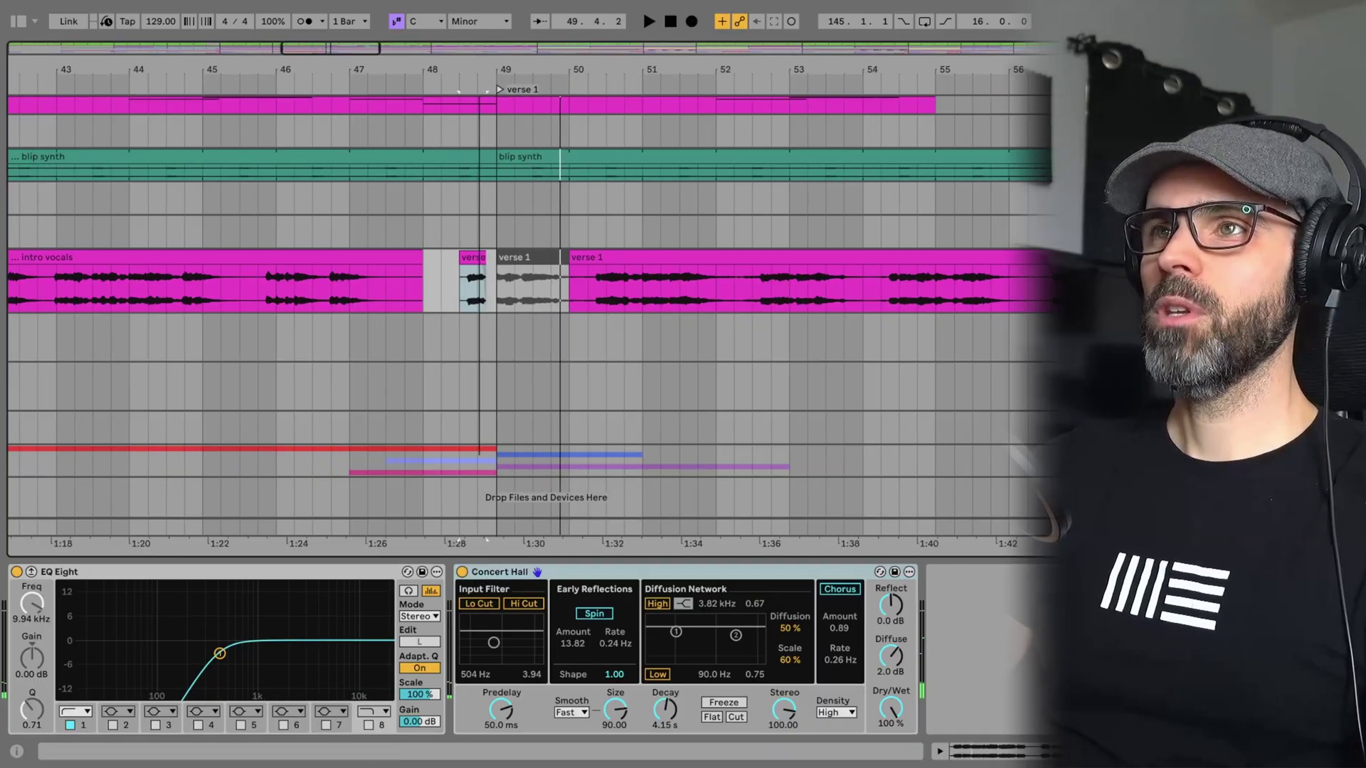
{"action": "key", "text": "plus"}
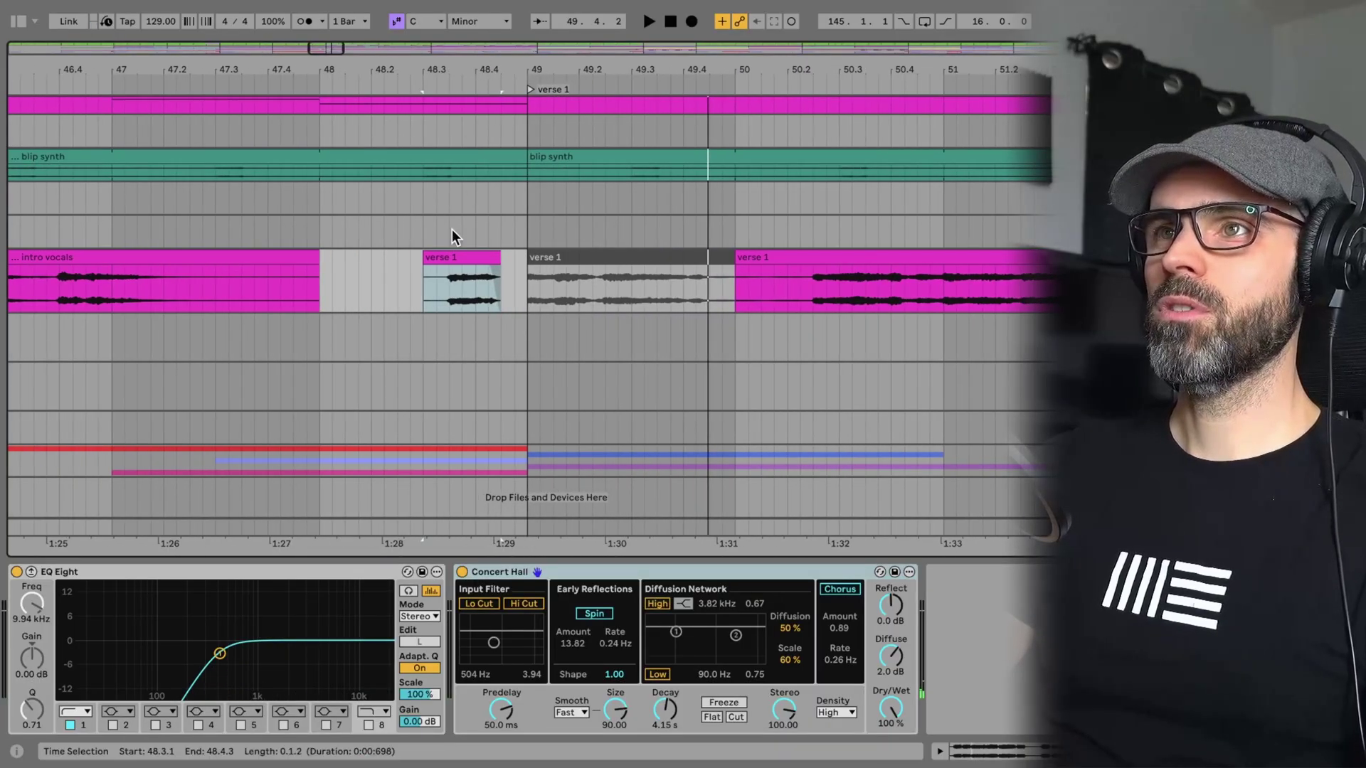
{"action": "left_click", "coordinate": [448, 287]}
{"action": "left_click_drag", "start_coordinate": [447, 289], "coordinate": [616, 289]}
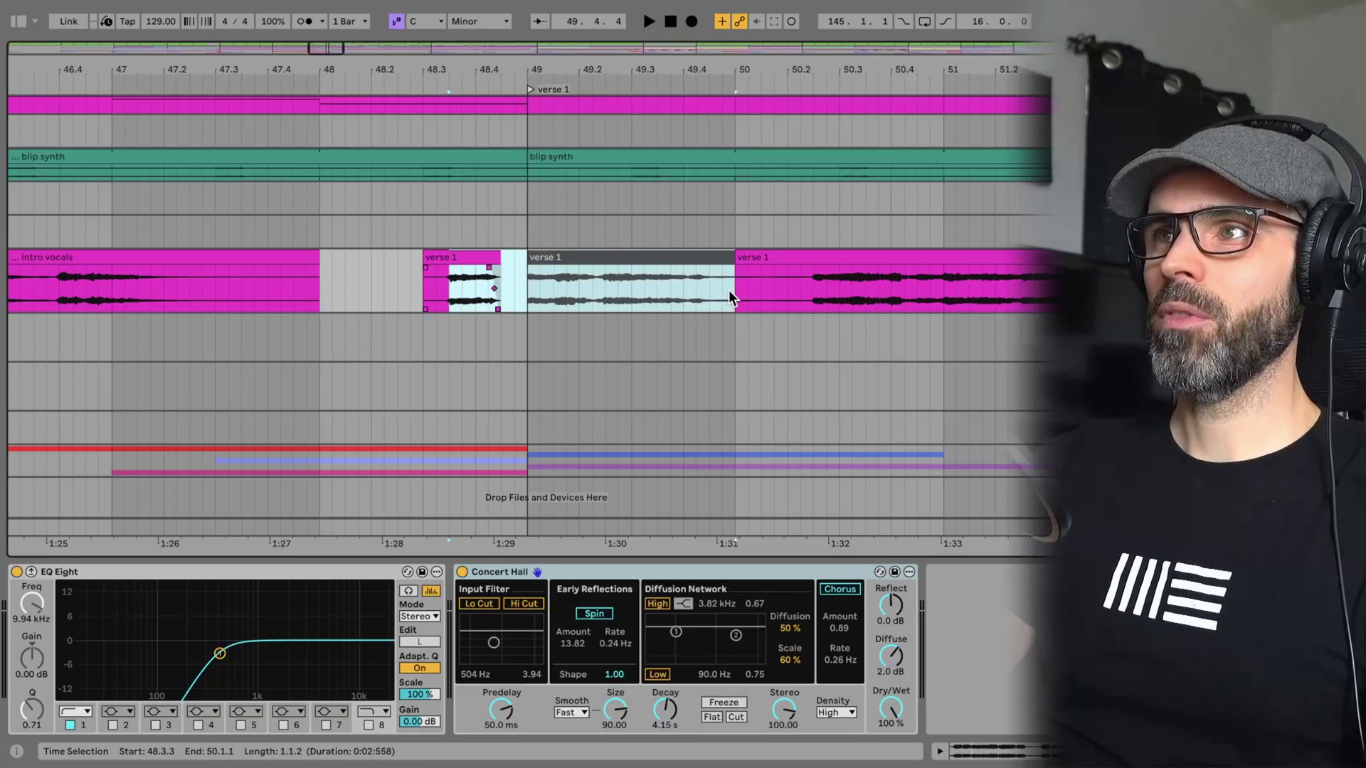
{"action": "left_click_drag", "start_coordinate": [732, 290], "coordinate": [732, 291]}
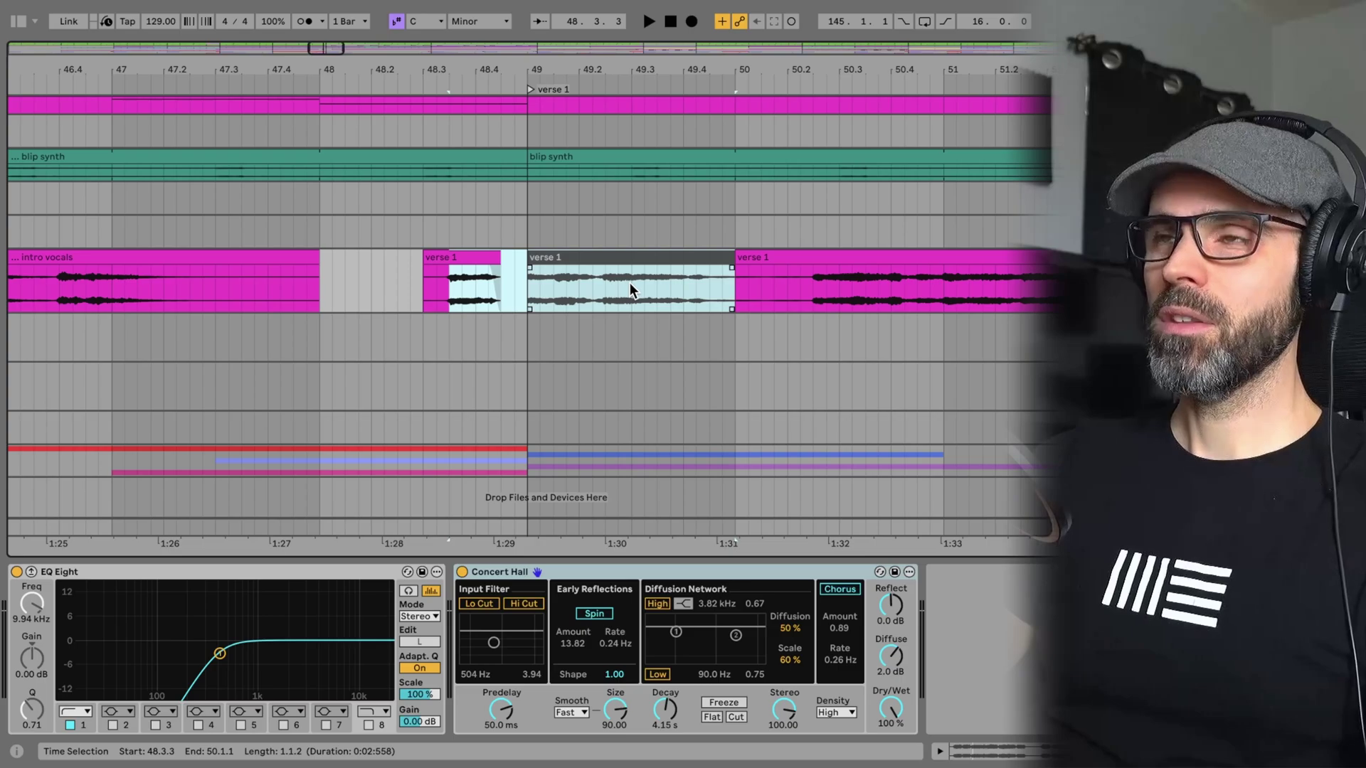
{"action": "right_click", "coordinate": [486, 257]}
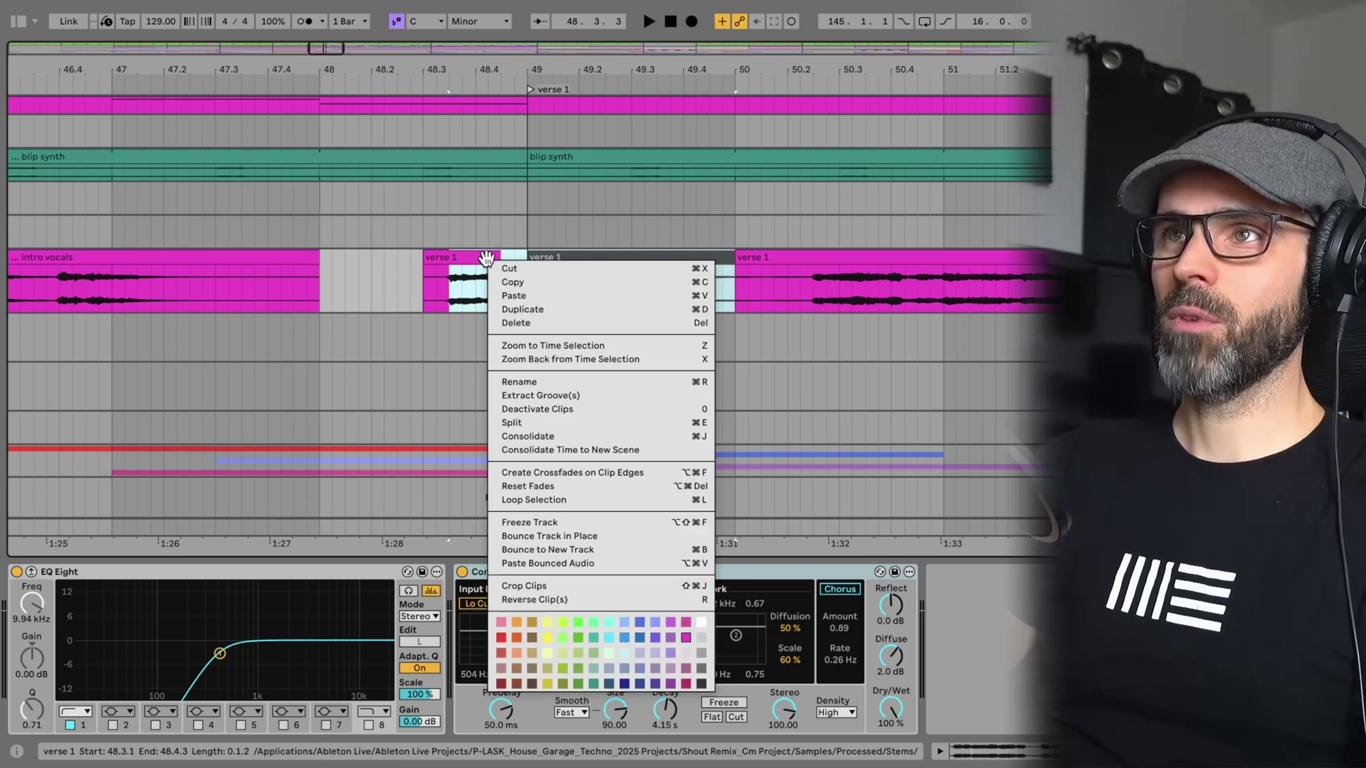
{"action": "left_click", "coordinate": [686, 280]}
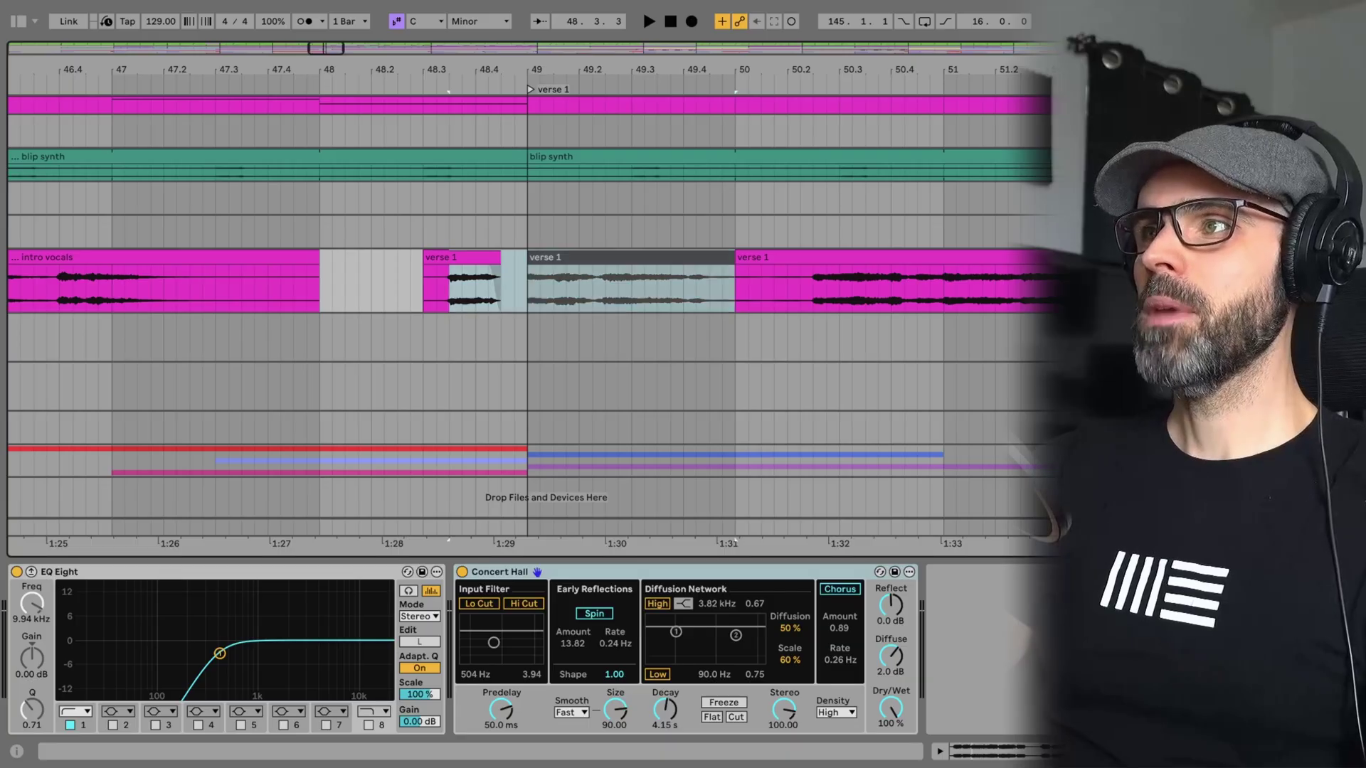
- Paste the copied vocal range as bounced audio at 48.3.3 on the track below the main vocals
{"action": "key", "text": "Down"}
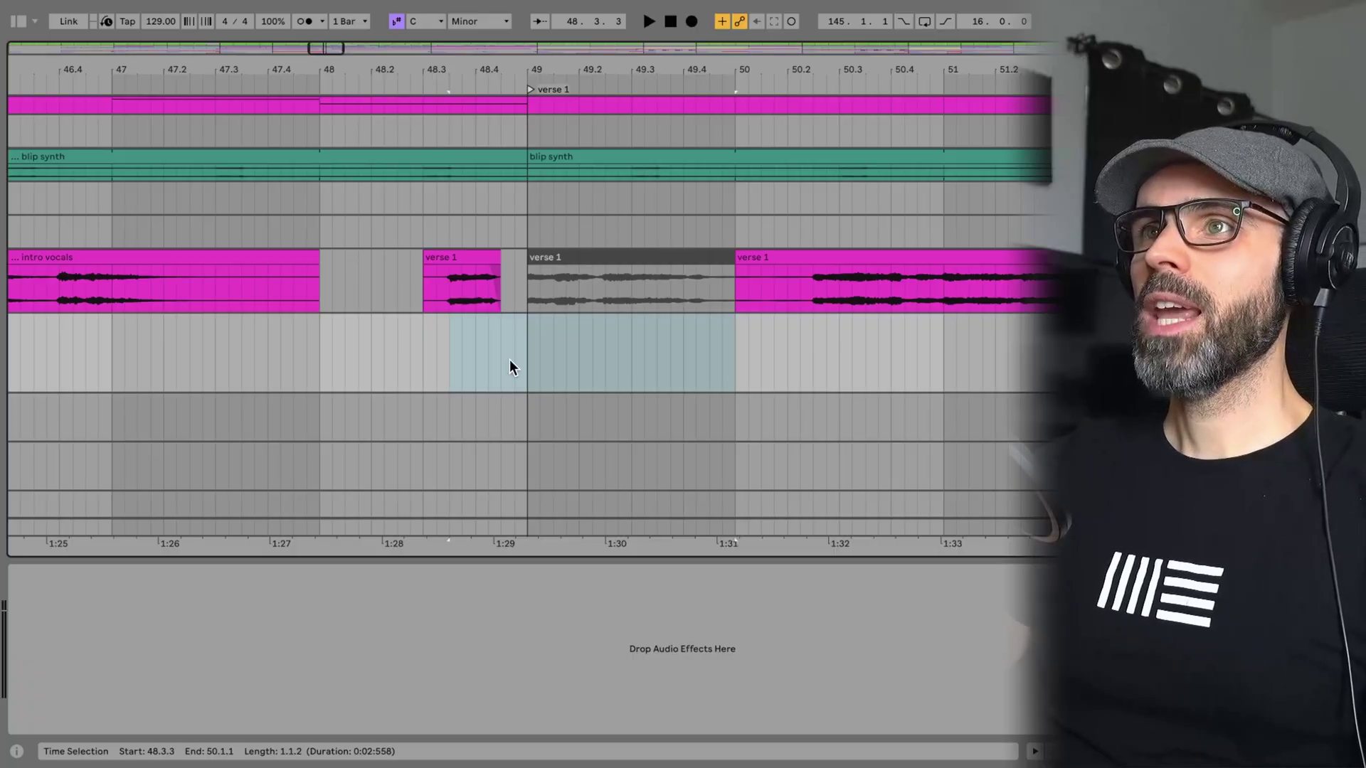
{"action": "left_click", "coordinate": [450, 345]}
{"action": "right_click", "coordinate": [449, 347]}
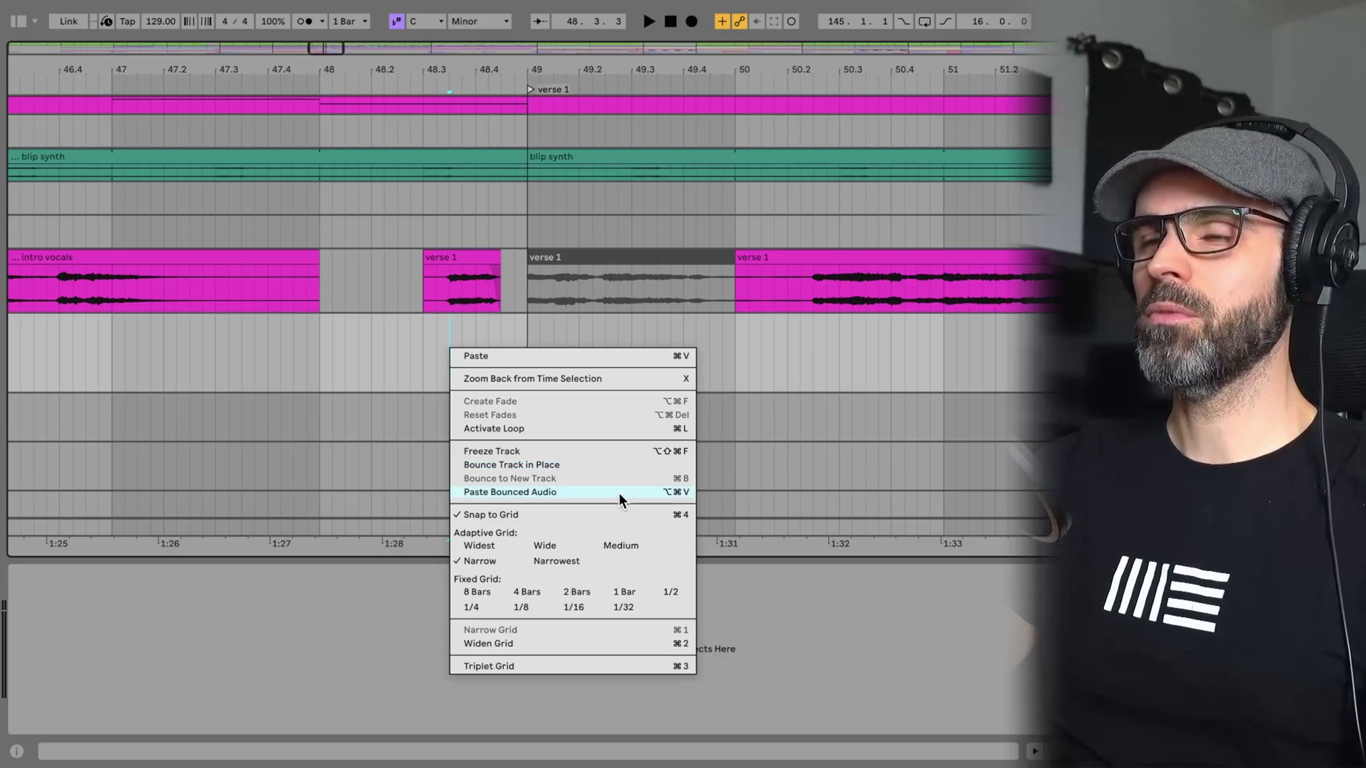
{"action": "left_click", "coordinate": [532, 491]}
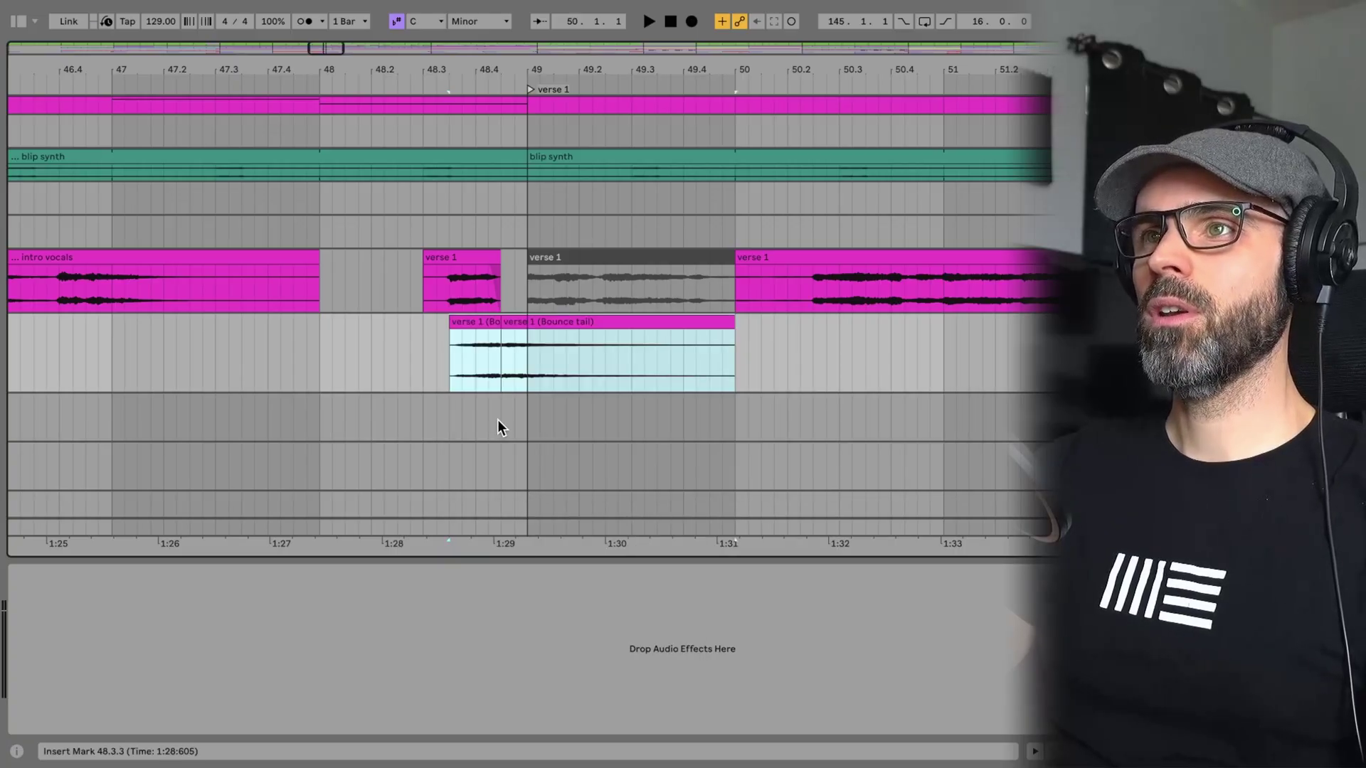
- Extend the bounced verse 1 clip to 49.4.1 over its tail clip and delete the remaining tail piece
{"action": "left_click", "coordinate": [506, 336]}
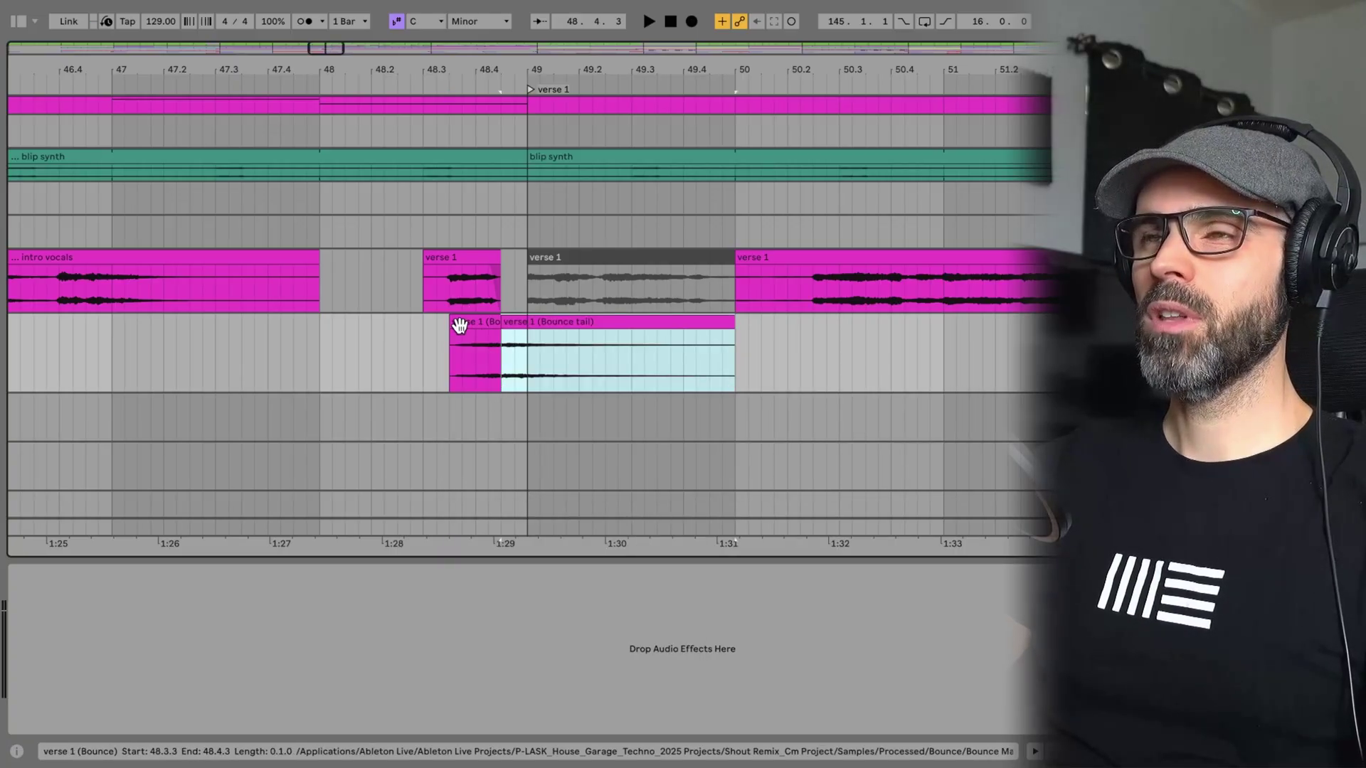
{"action": "left_click", "coordinate": [476, 320]}
{"action": "left_click", "coordinate": [546, 322]}
{"action": "left_click_drag", "start_coordinate": [496, 322], "coordinate": [682, 323]}
{"action": "left_click", "coordinate": [707, 323]}
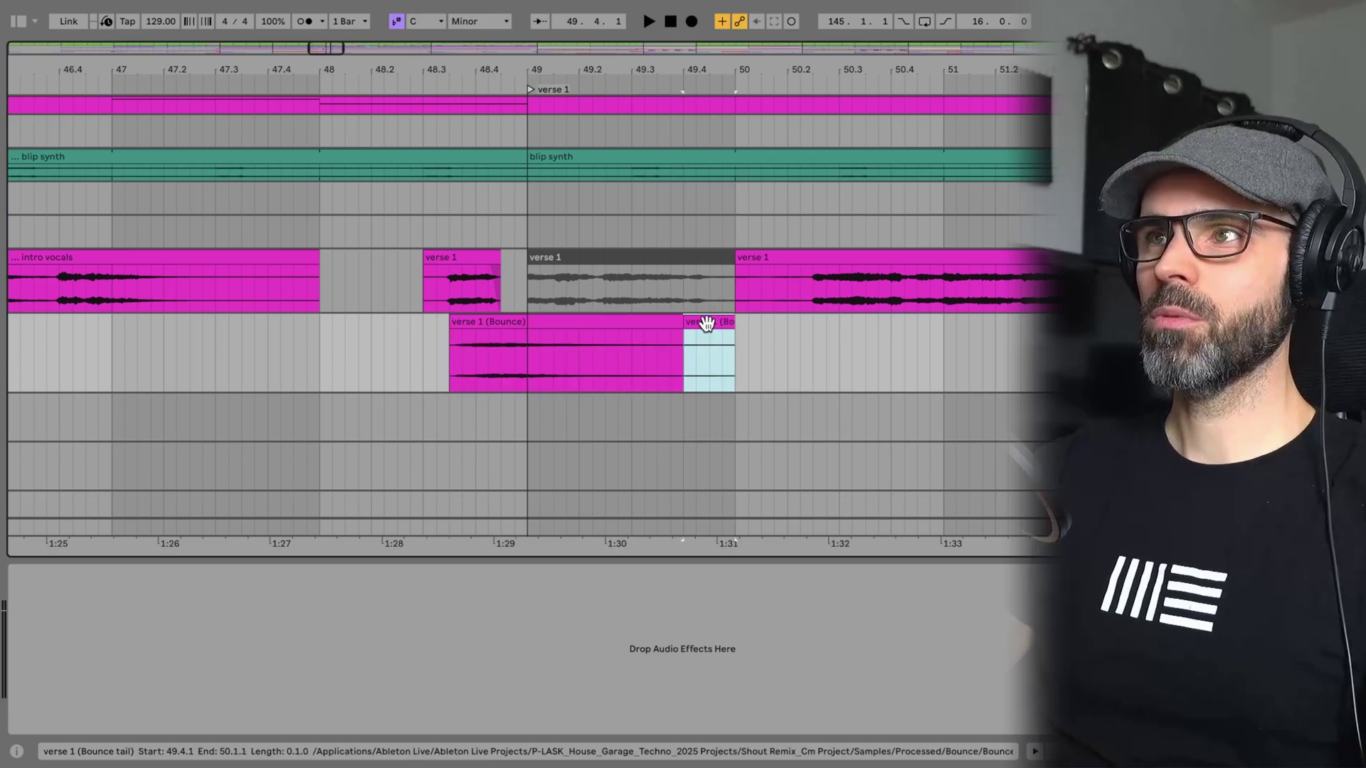
{"action": "key", "text": "Delete"}
- Reverse the bounced verse 1 clip and disable Concert Hall on the main vocals track
{"action": "left_click", "coordinate": [589, 321]}
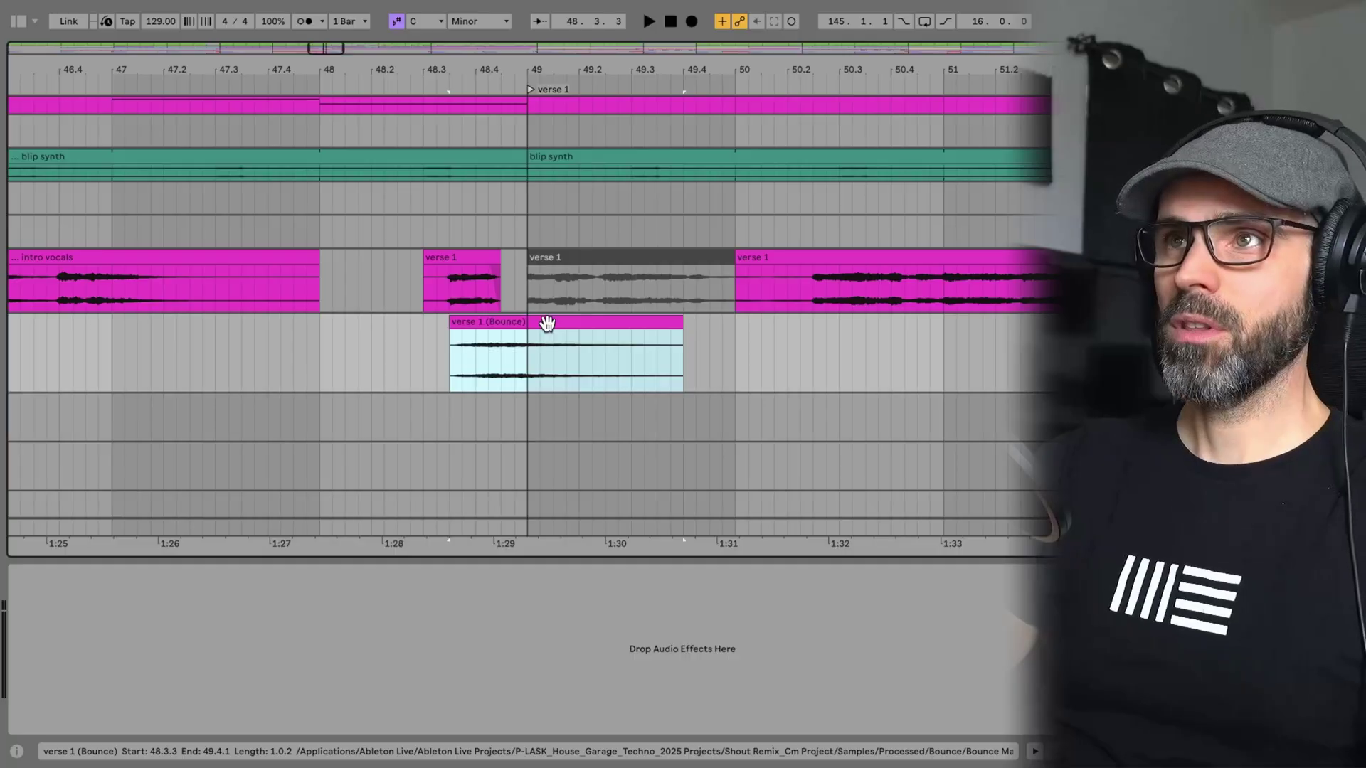
{"action": "key", "text": "r"}
{"action": "key", "text": "Up"}
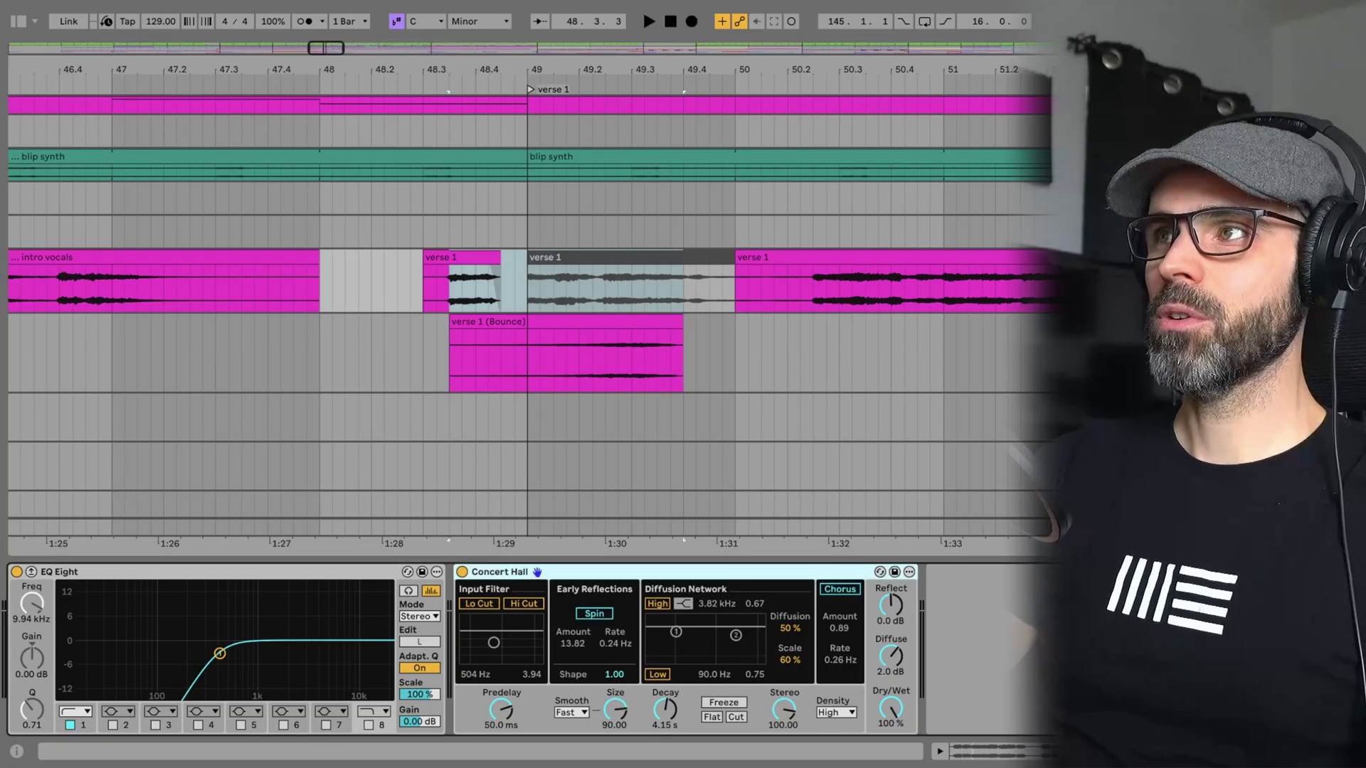
{"action": "left_click", "coordinate": [462, 571]}
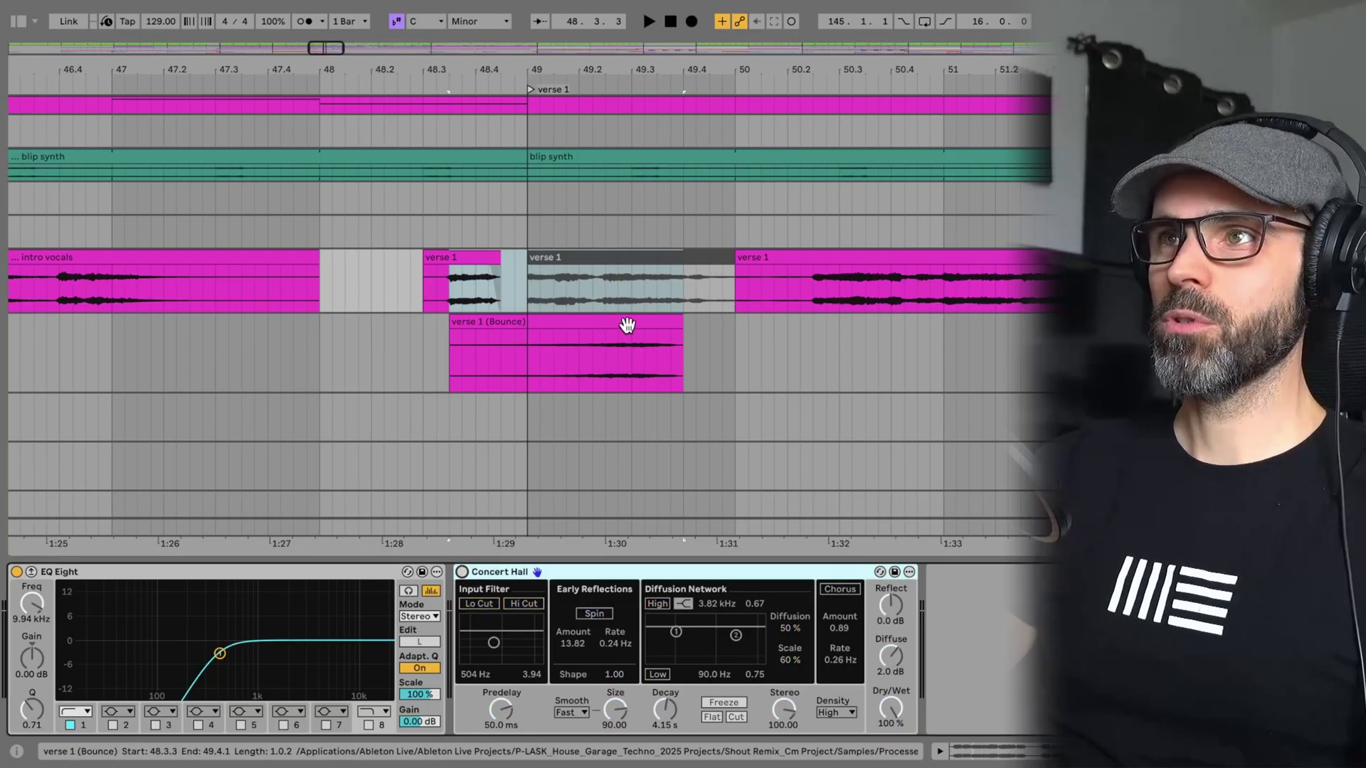
- Move the reversed clip so it spans 47.3.3 to 48.3.3 and set its gain to 6.3 dB
{"action": "left_click_drag", "start_coordinate": [624, 321], "coordinate": [448, 323]}
{"action": "double_click", "coordinate": [401, 324]}
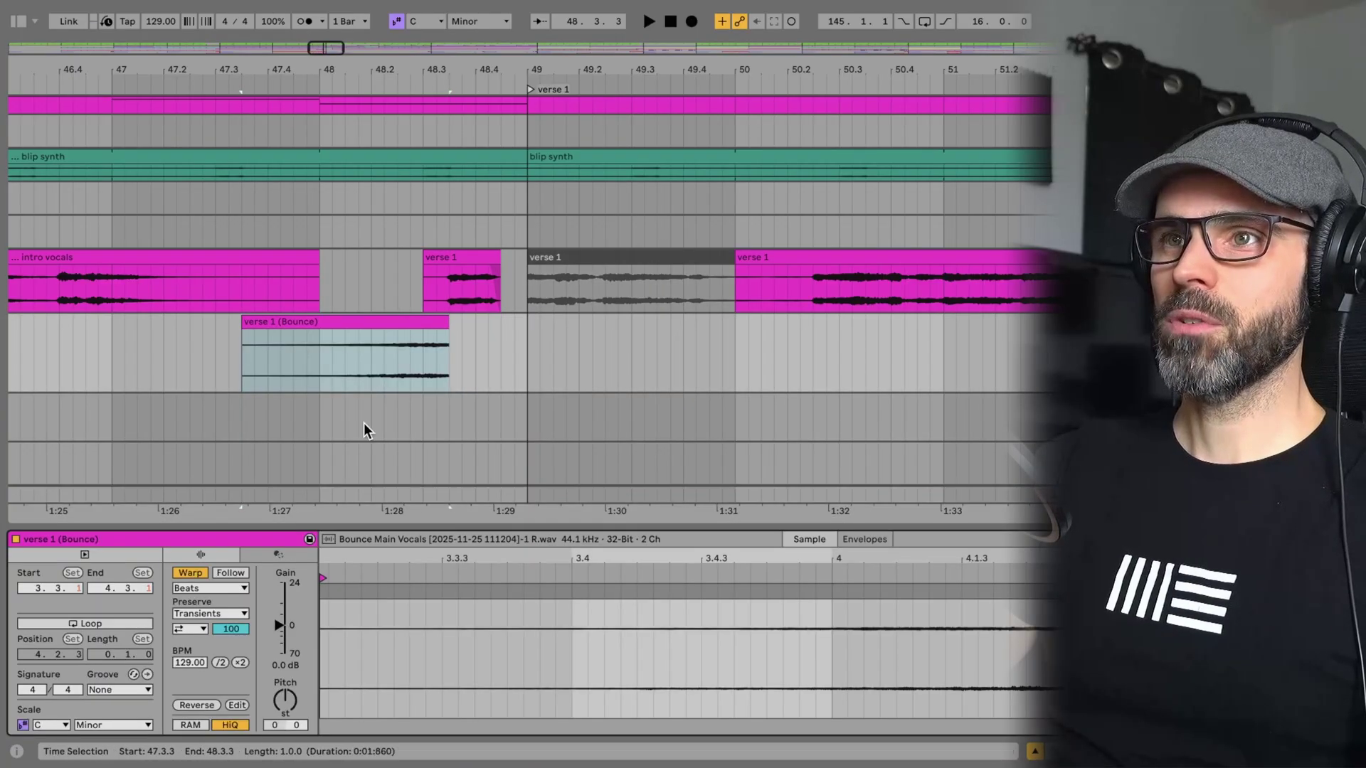
{"action": "left_click_drag", "start_coordinate": [279, 620], "coordinate": [280, 614]}
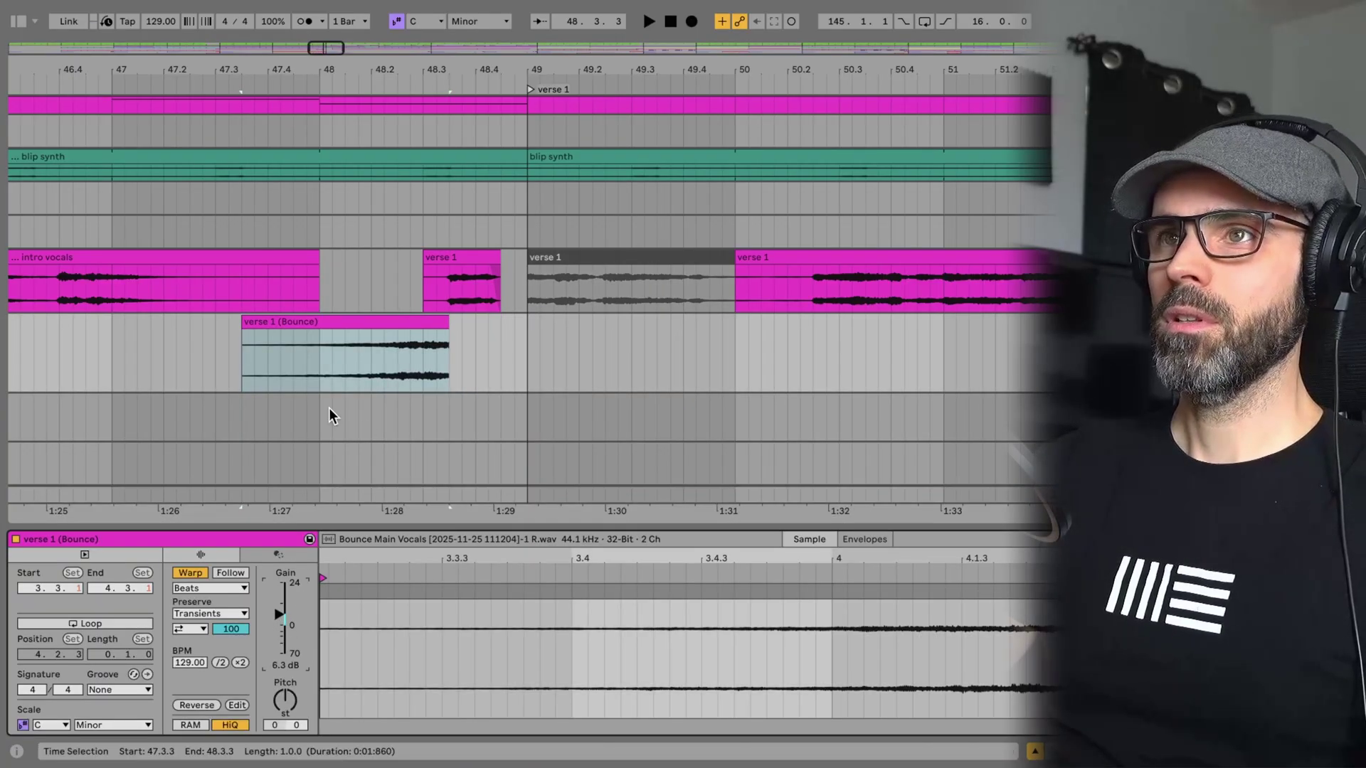
- Play the arrangement from the reversed clip to audition how it leads into the short verse 1 vocal
{"action": "left_click", "coordinate": [257, 357]}
{"action": "key", "text": "space"}
{"action": "key", "text": "space"}
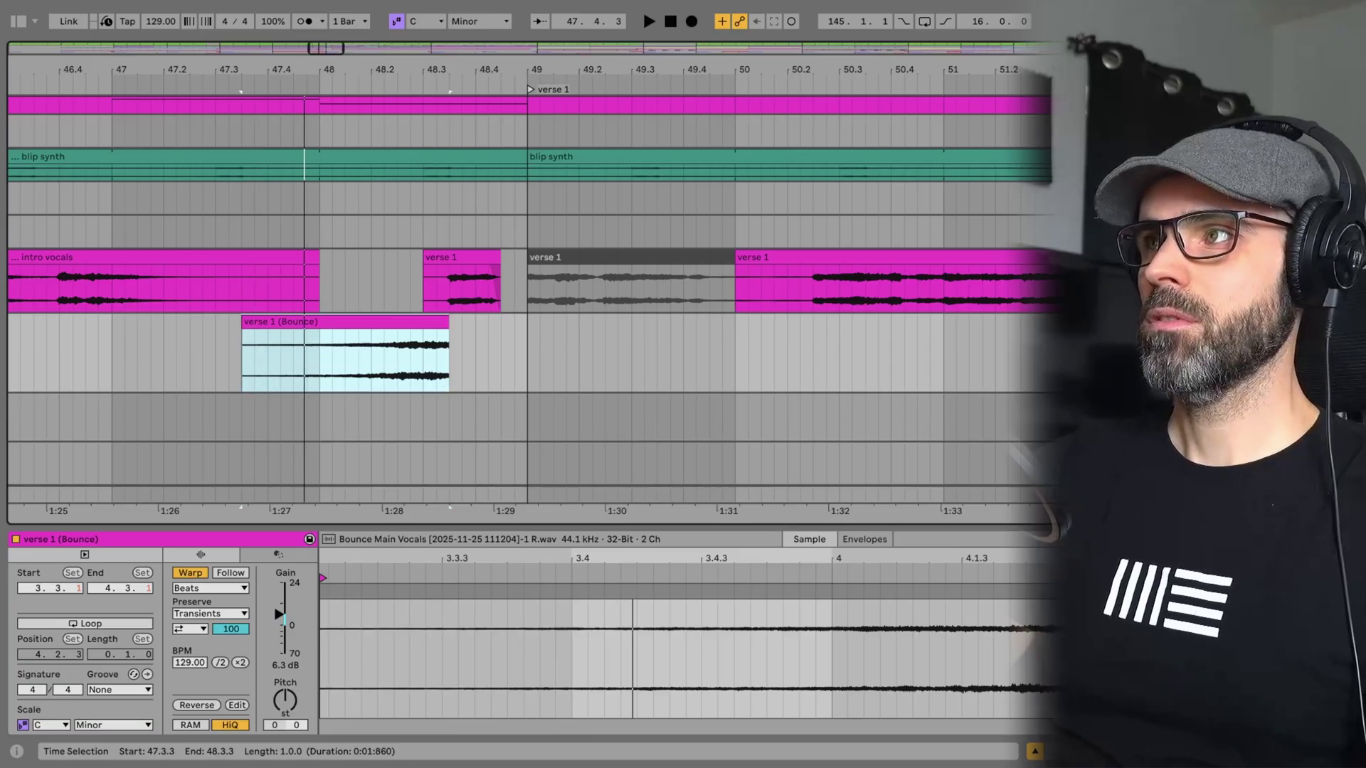
{"action": "key", "text": "space"}
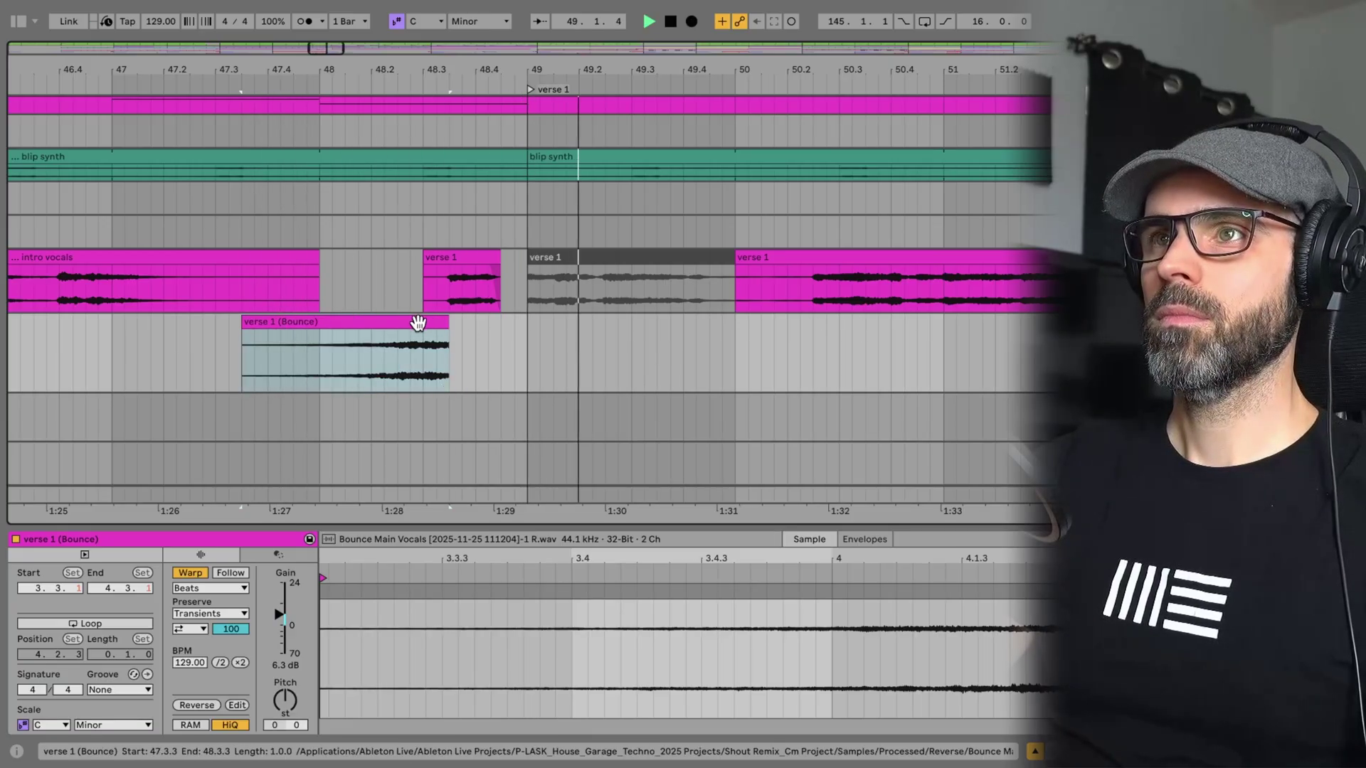
- Extend the short verse 1 vocal clip to 50.1.1 and play from the reversed clip at 47.3.3 into verse 1
{"action": "left_click_drag", "start_coordinate": [500, 254], "coordinate": [731, 267]}
{"action": "left_click", "coordinate": [533, 259]}
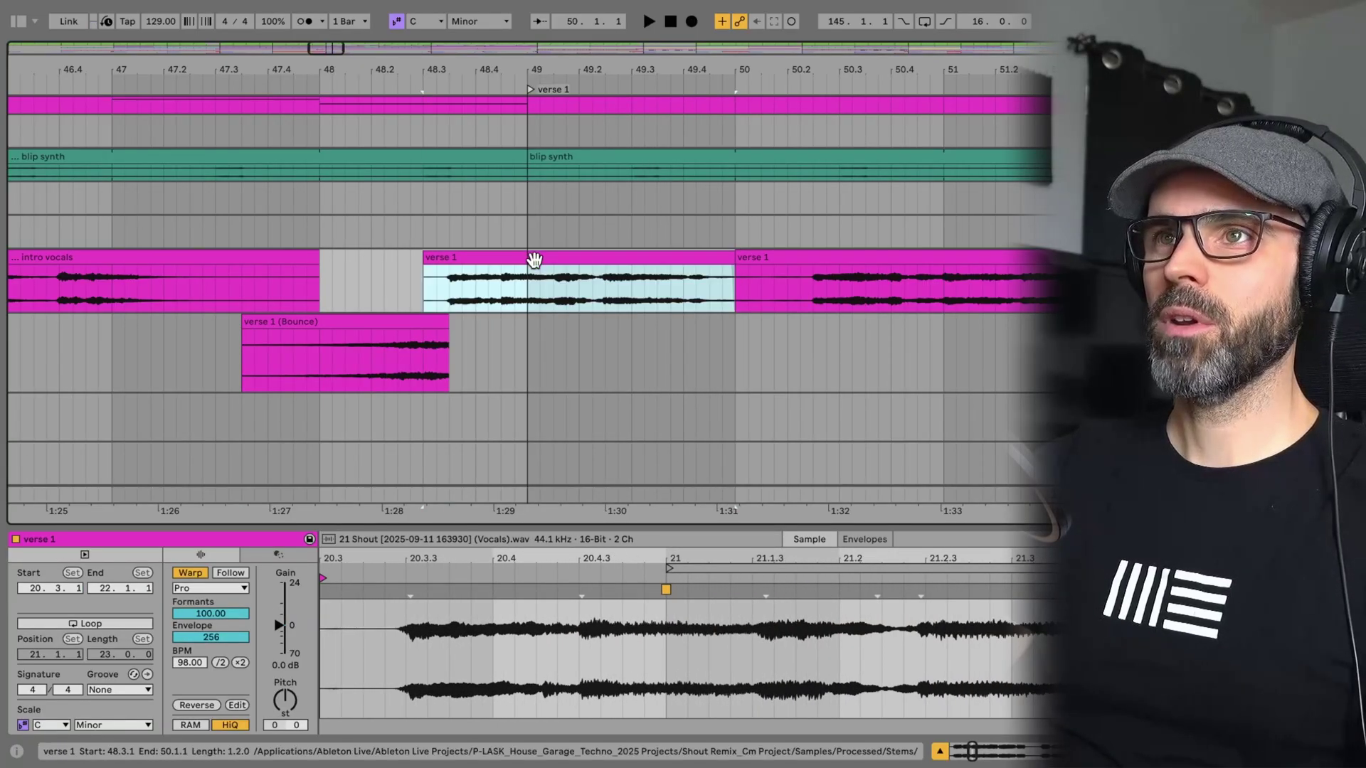
{"action": "left_click", "coordinate": [318, 362]}
{"action": "key", "text": "space"}
{"action": "left_click", "coordinate": [372, 322]}
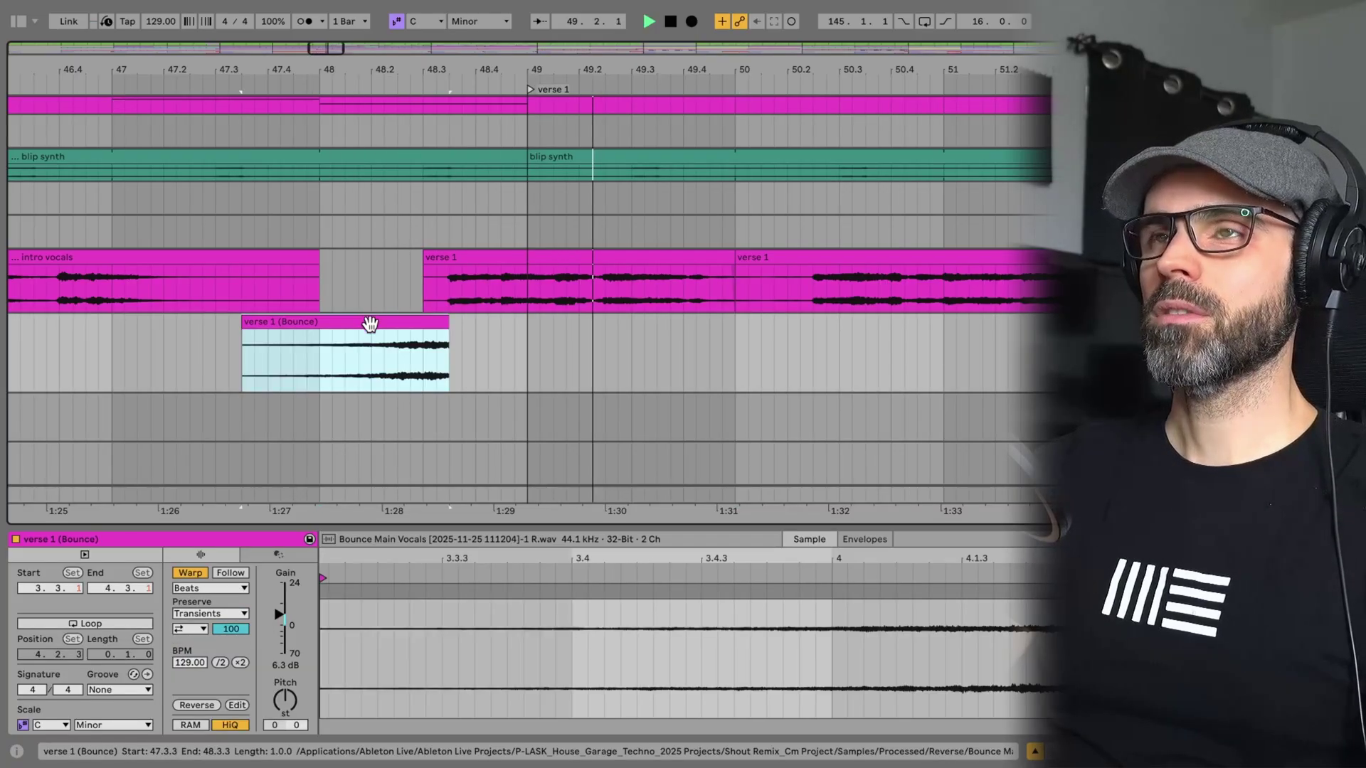
{"action": "left_click_drag", "start_coordinate": [401, 69], "coordinate": [349, 51]}
{"action": "left_click_drag", "start_coordinate": [563, 65], "coordinate": [563, 56]}
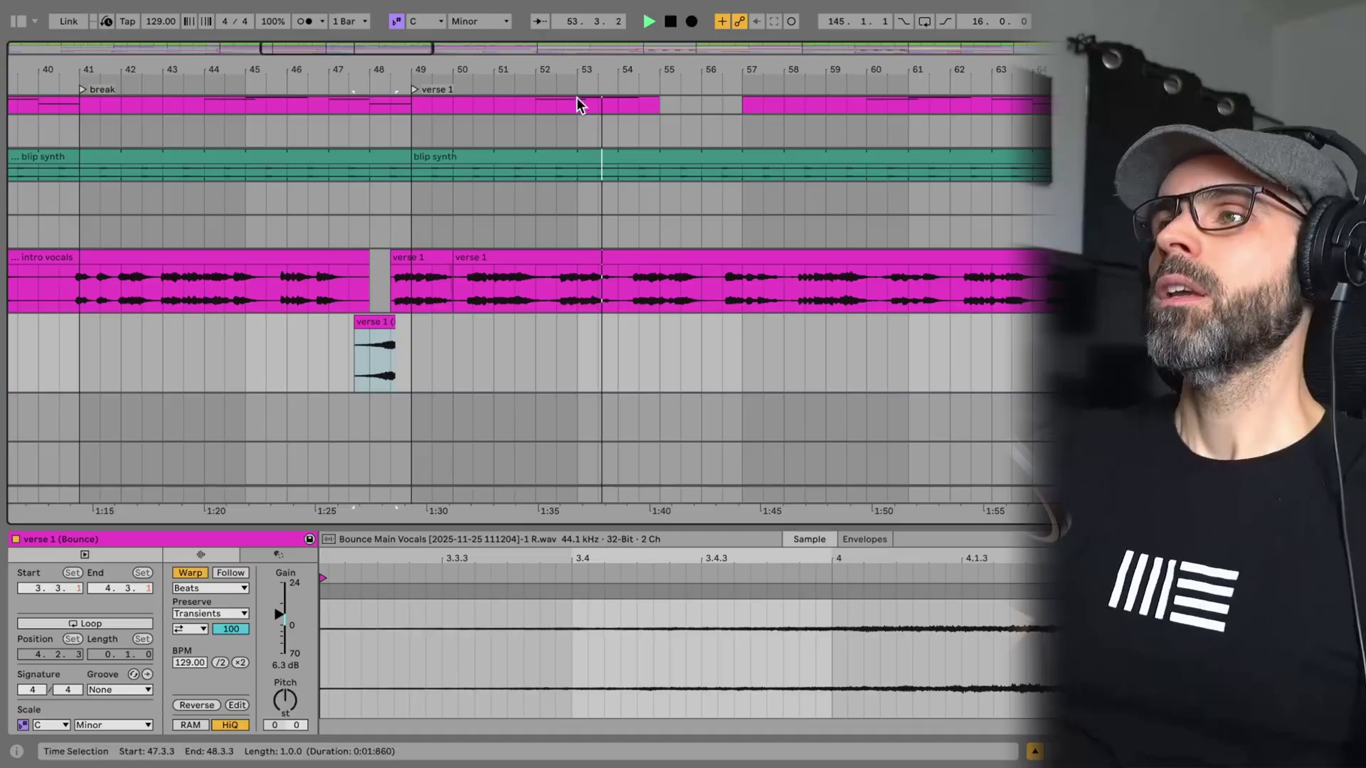
{"action": "key", "text": "space"}
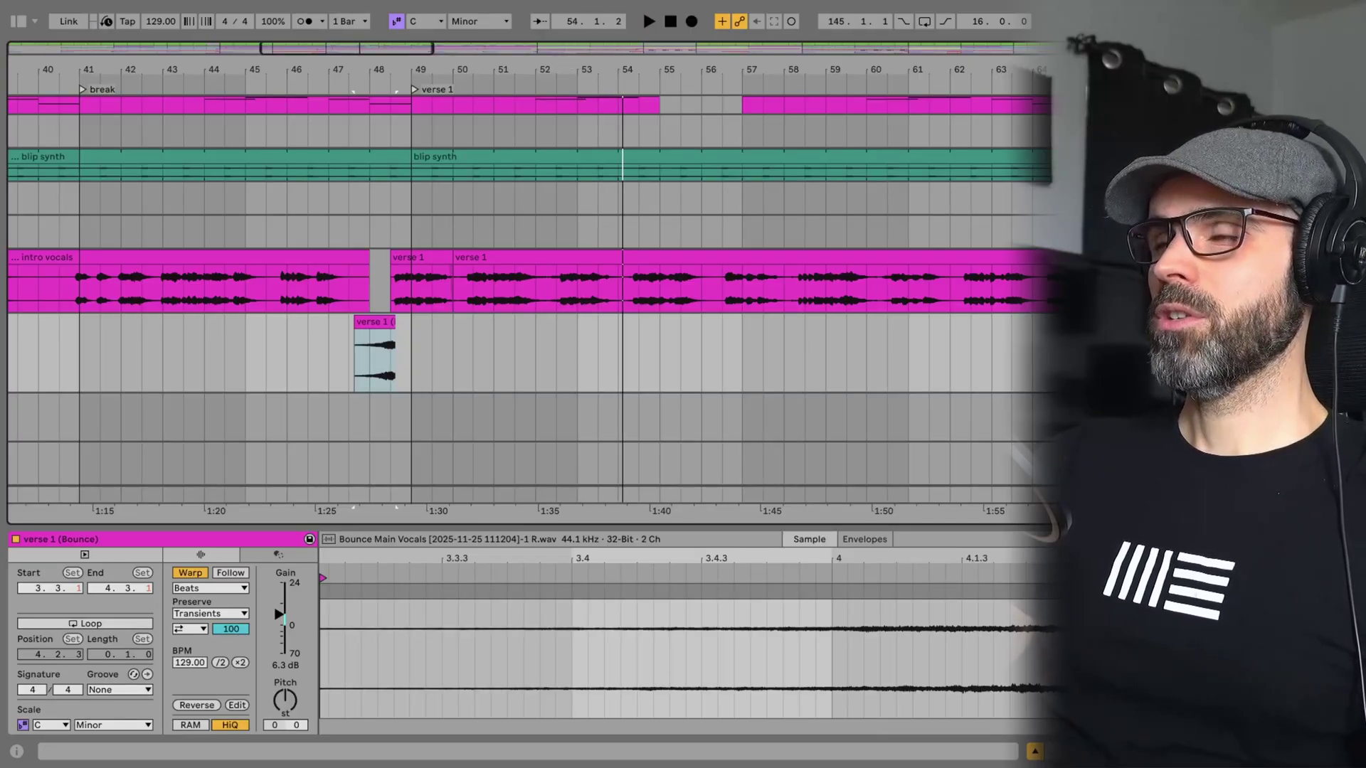
- Open Splice in the browser and look through the arp samples listed in its library
{"action": "key", "text": "alt+minus"}
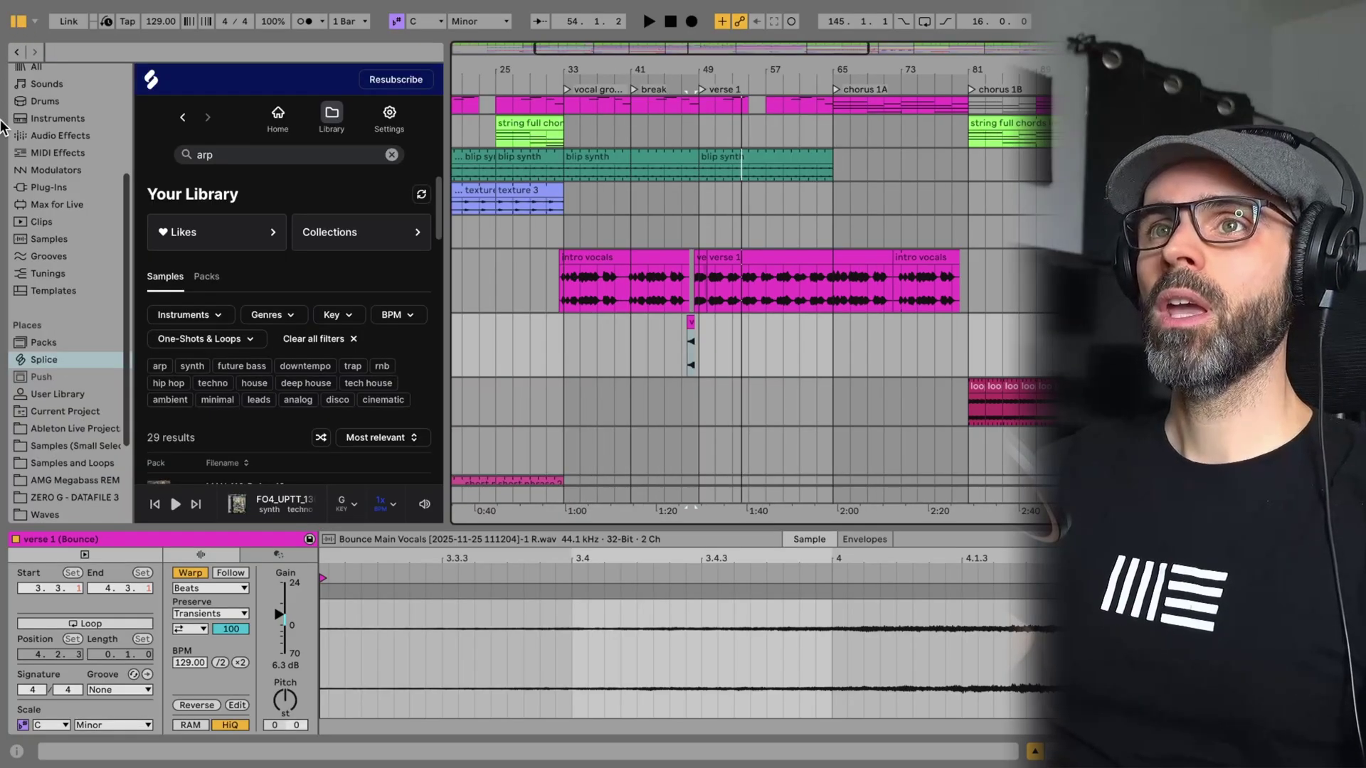
{"action": "left_click", "coordinate": [42, 362]}
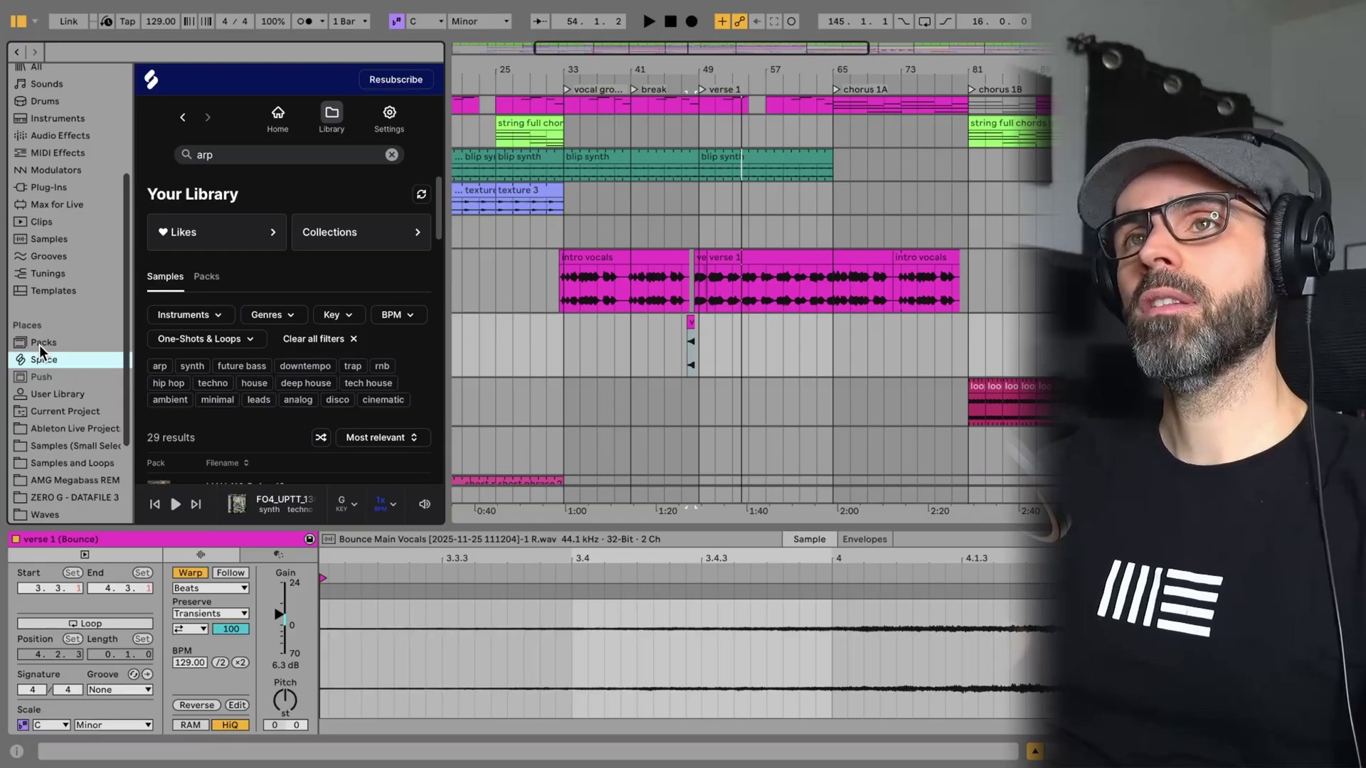
{"action": "left_click_drag", "start_coordinate": [446, 257], "coordinate": [449, 258]}
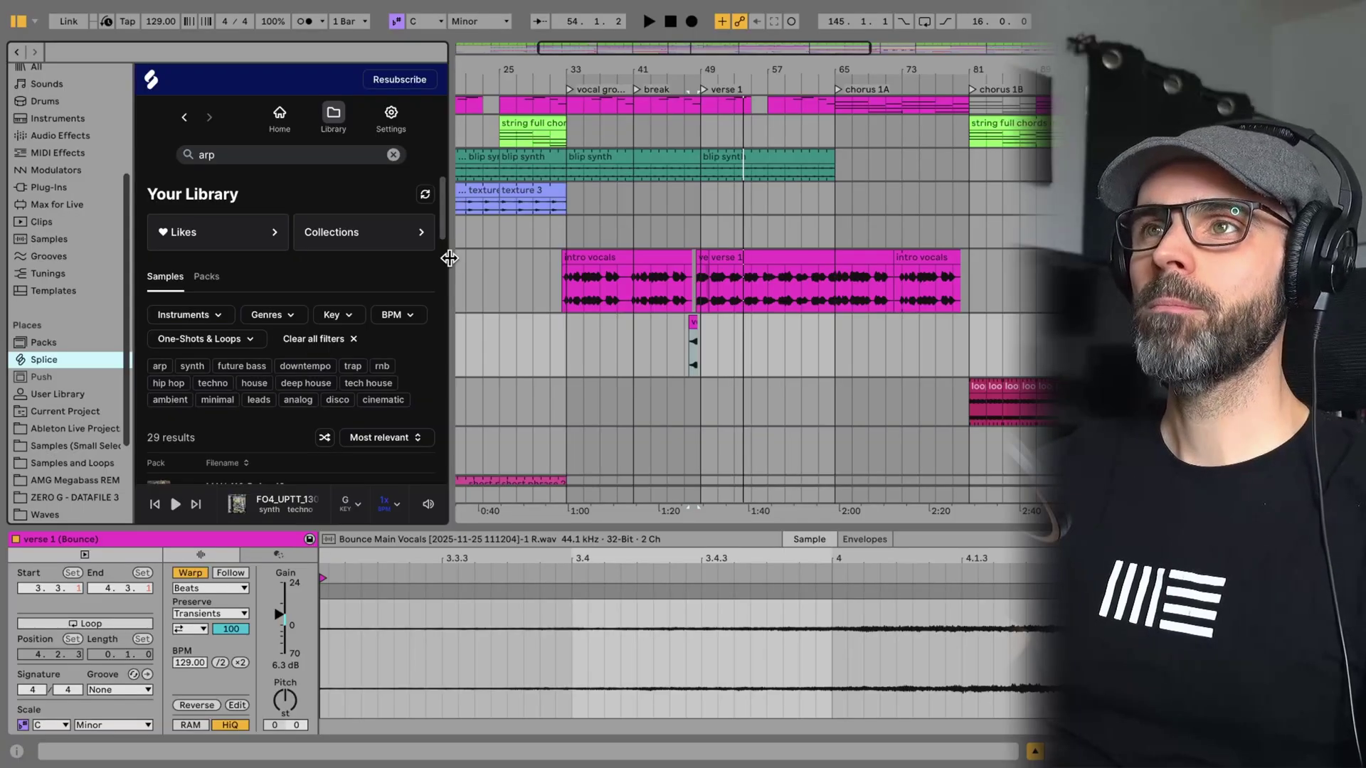
{"action": "left_click_drag", "start_coordinate": [449, 258], "coordinate": [450, 257]}
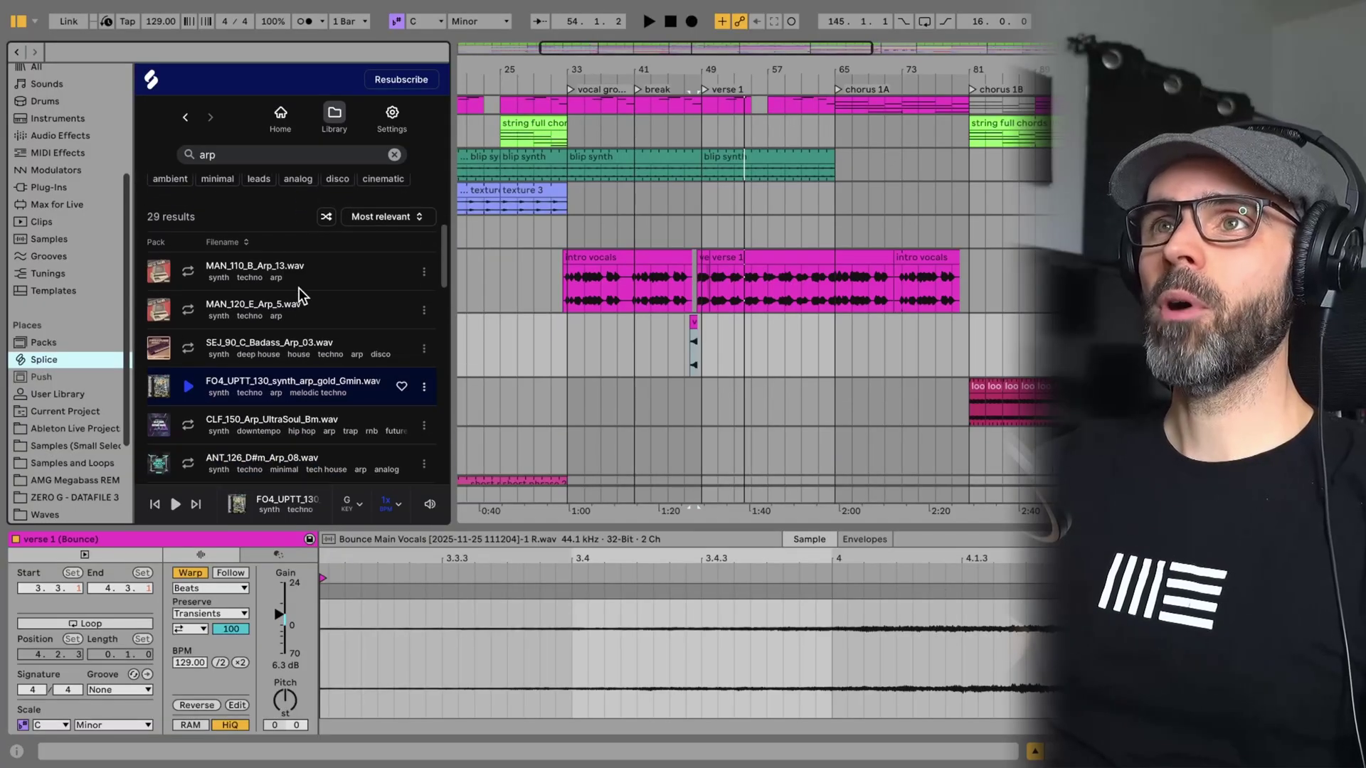
{"action": "scroll", "coordinate": [299, 288], "scroll_direction": "up", "scroll_amount": 5}
{"action": "scroll", "coordinate": [348, 248], "scroll_direction": "down", "scroll_amount": 1}
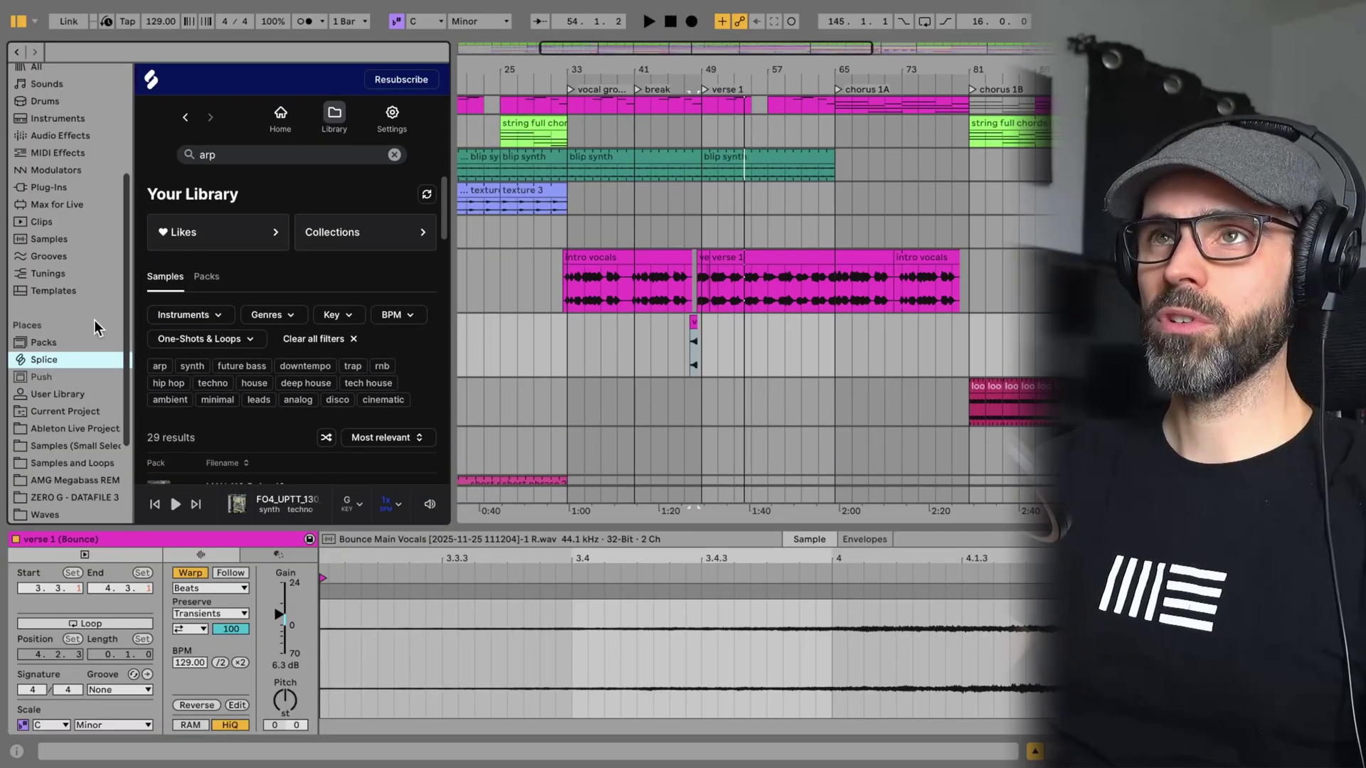
- Visit the Splice home page, return to the library, search it for "arp" and widen the browser to fit the results
{"action": "left_click", "coordinate": [280, 126]}
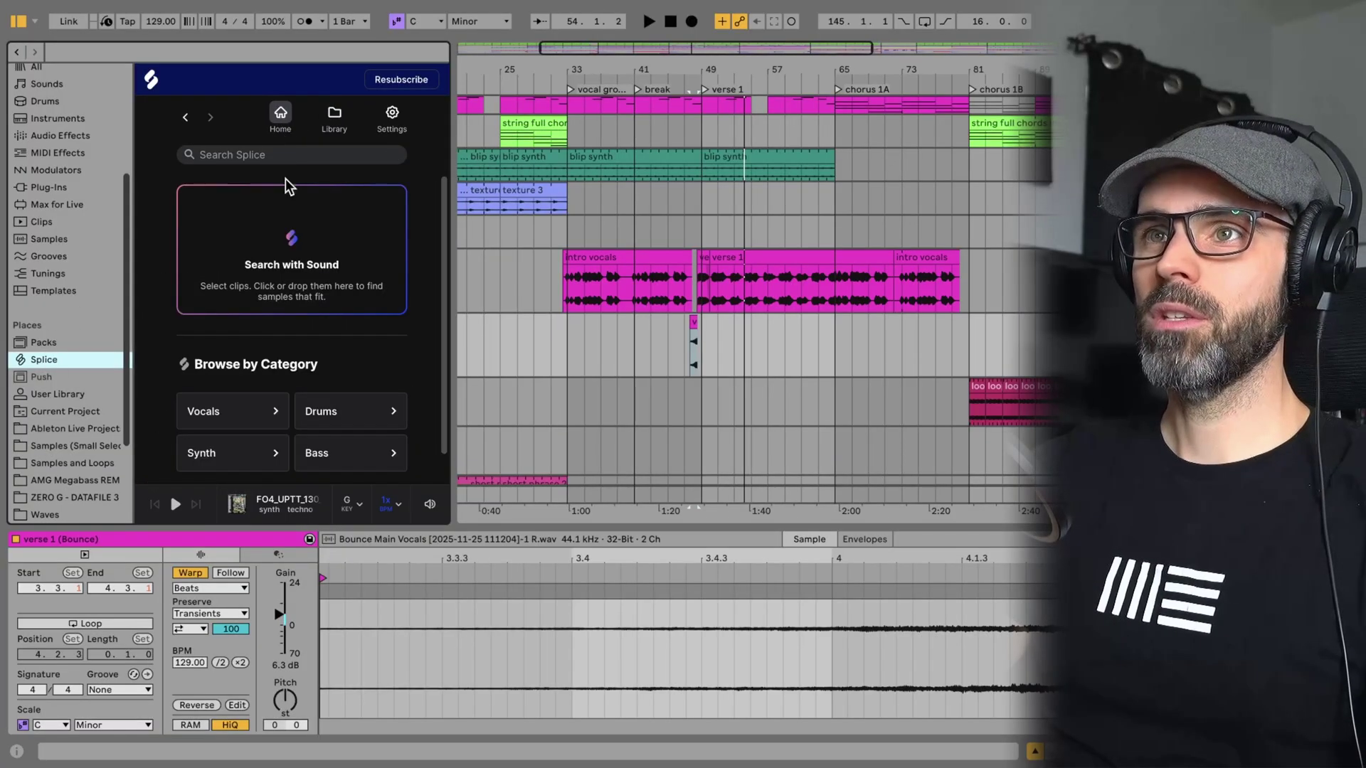
{"action": "left_click", "coordinate": [335, 117]}
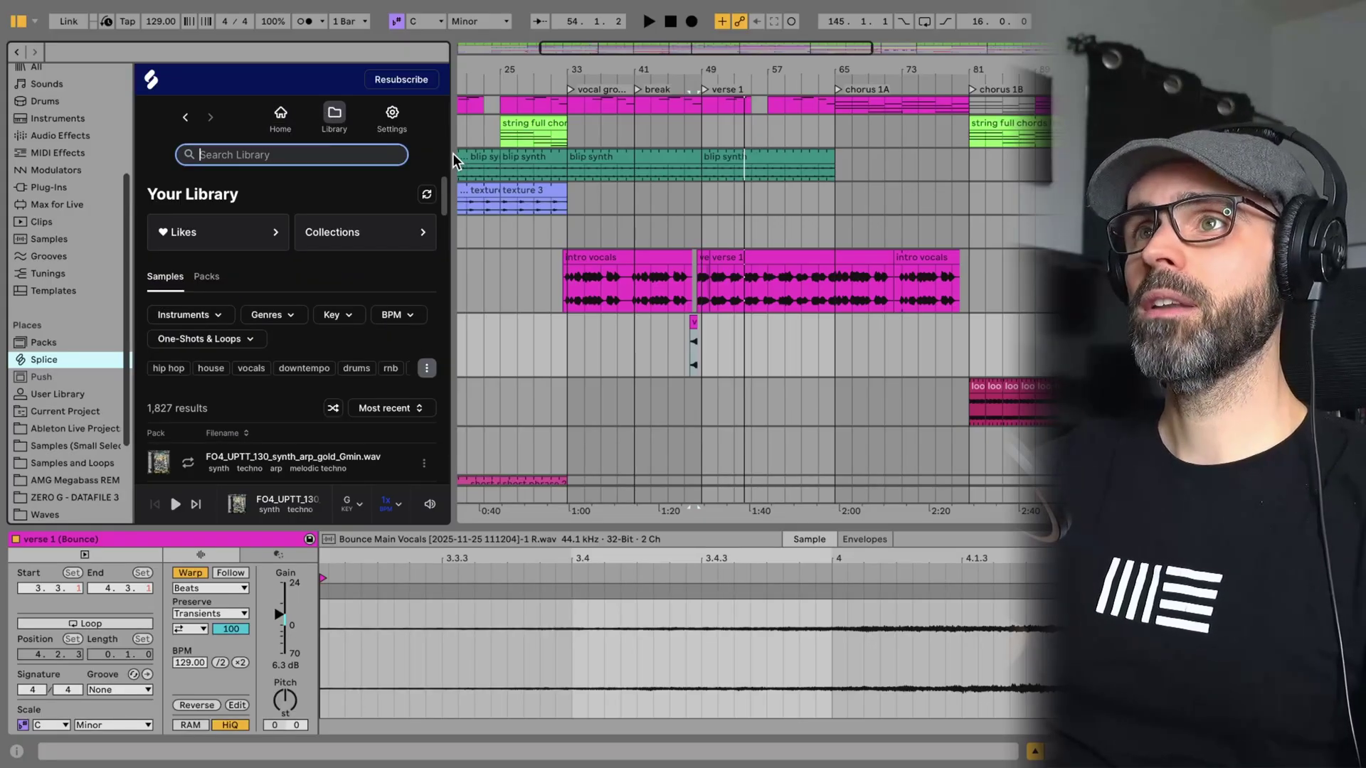
{"action": "mouse_move", "coordinate": [451, 160]}
{"action": "left_mouse_down"}
{"action": "mouse_move", "coordinate": [488, 160]}
{"action": "mouse_move", "coordinate": [470, 160]}
{"action": "left_mouse_up"}
{"action": "left_click_drag", "start_coordinate": [733, 70], "coordinate": [620, 43]}
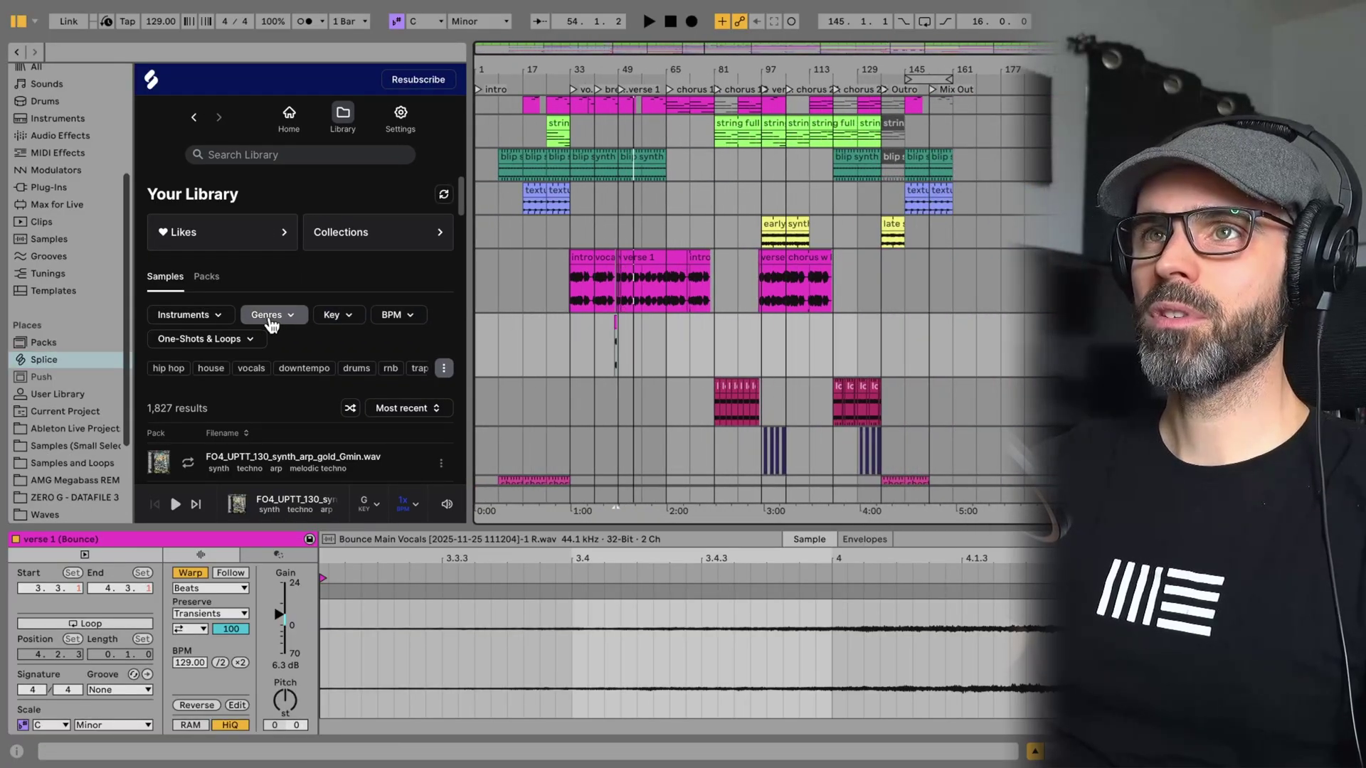
{"action": "left_click", "coordinate": [243, 158]}
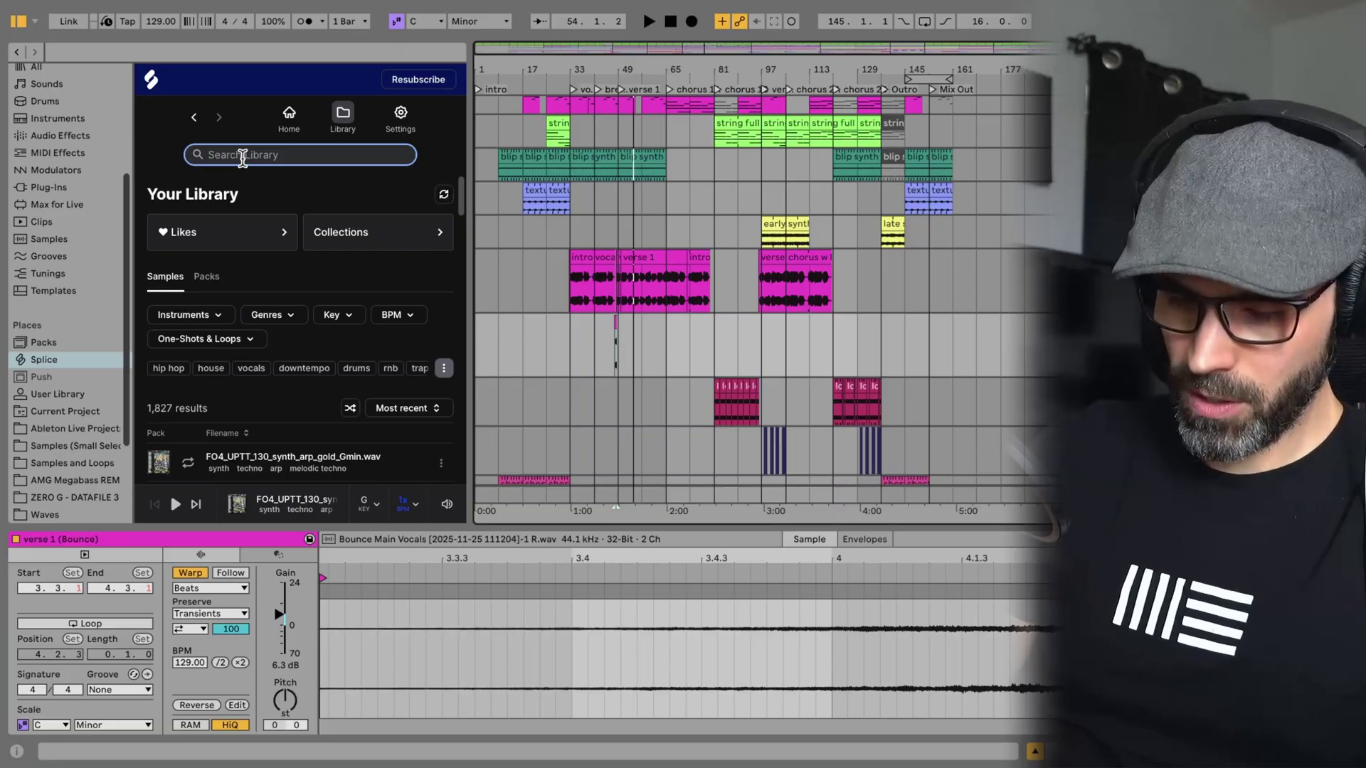
{"action": "key", "text": "Return"}
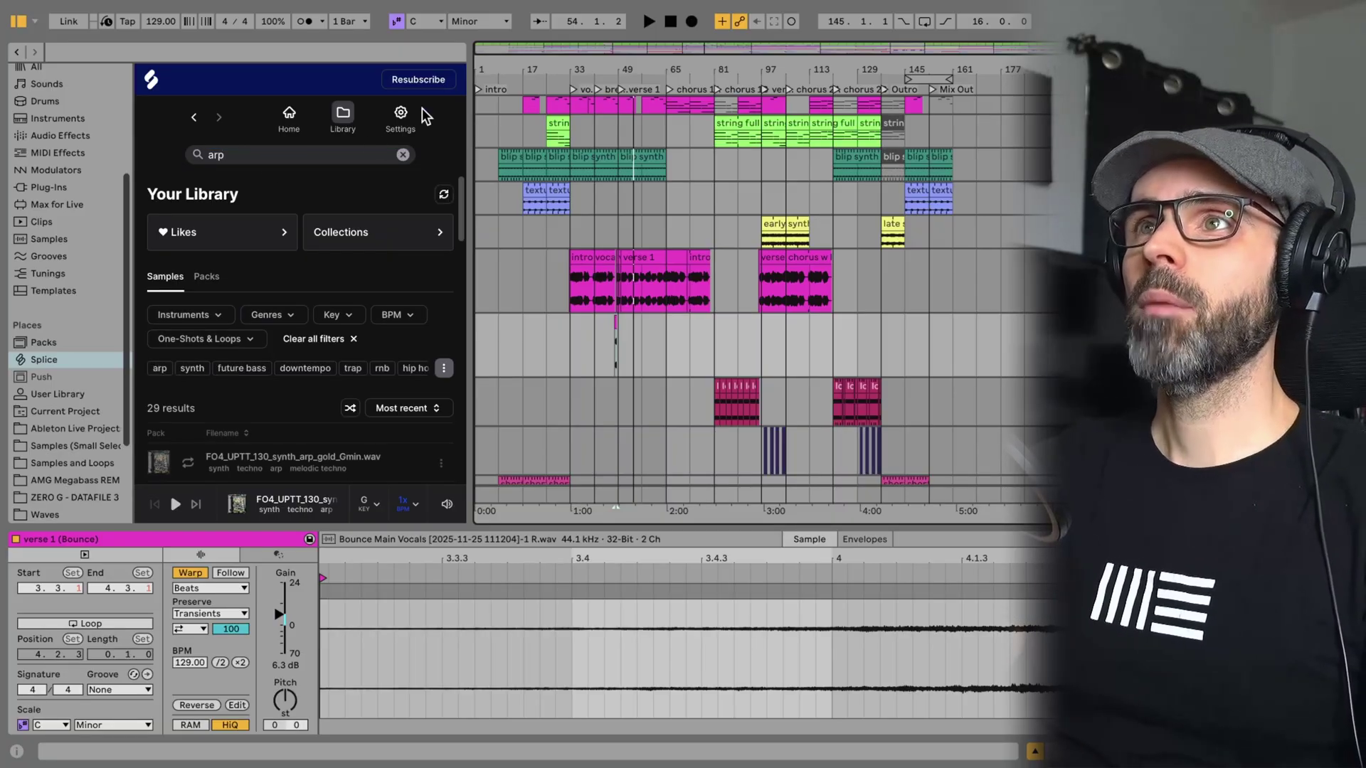
{"action": "left_click_drag", "start_coordinate": [472, 249], "coordinate": [515, 253]}
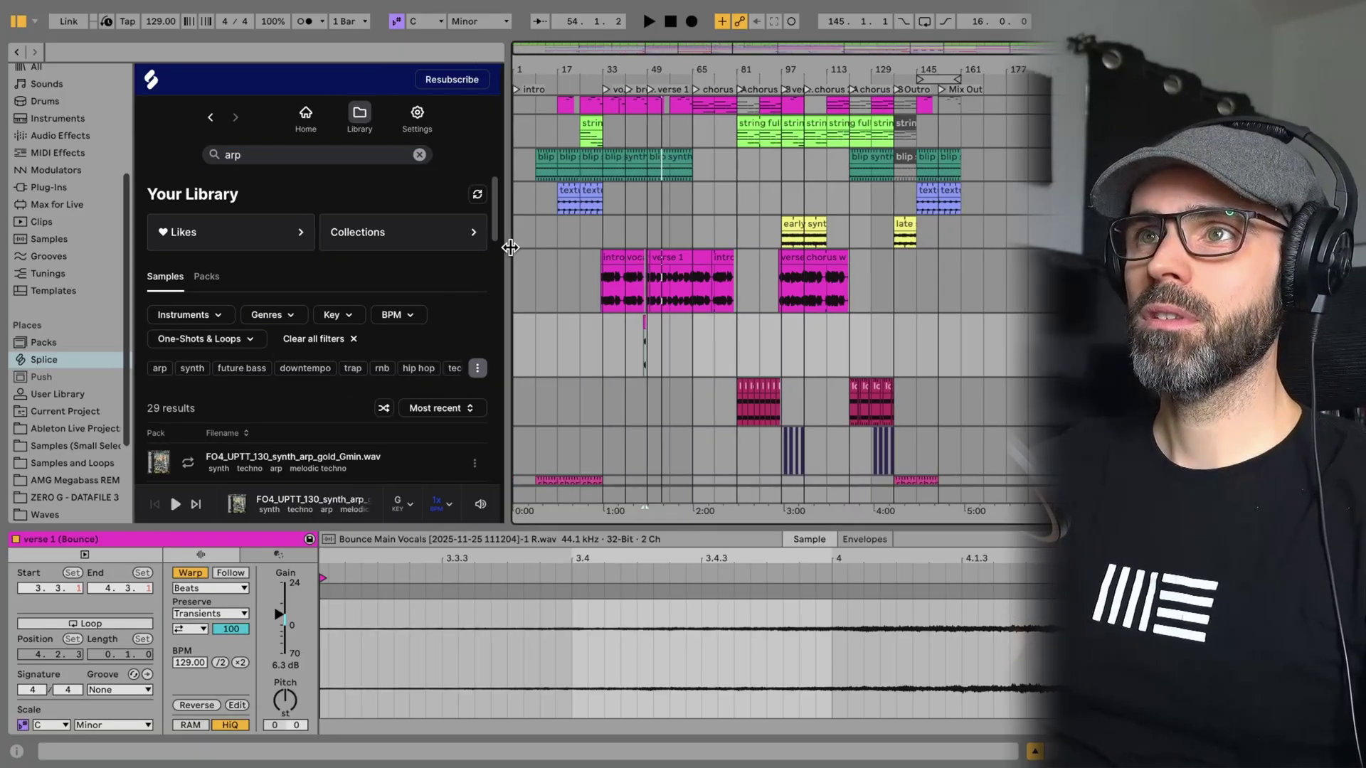
- Look through the BPM and key filter options for the arp samples in the Splice library
{"action": "scroll", "coordinate": [438, 292], "scroll_direction": "down", "scroll_amount": 1}
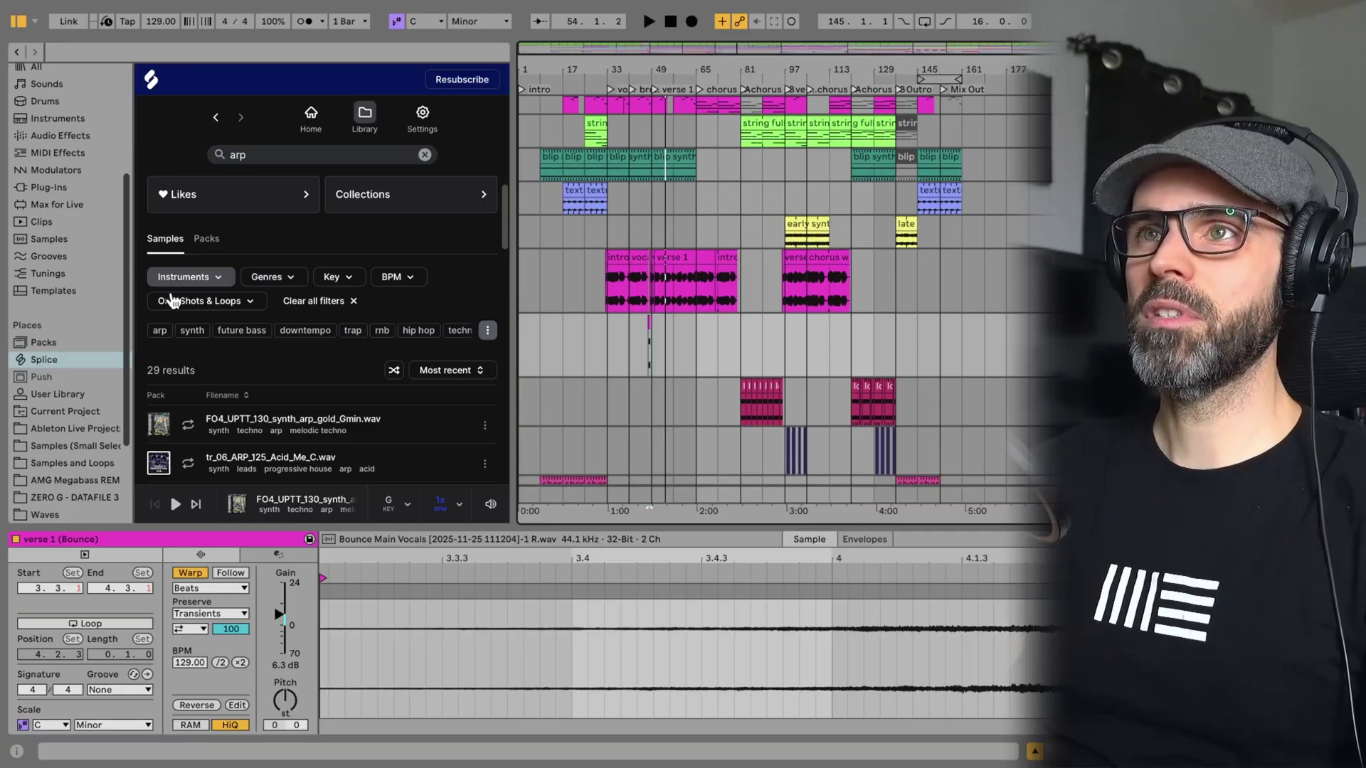
{"action": "left_click", "coordinate": [390, 278]}
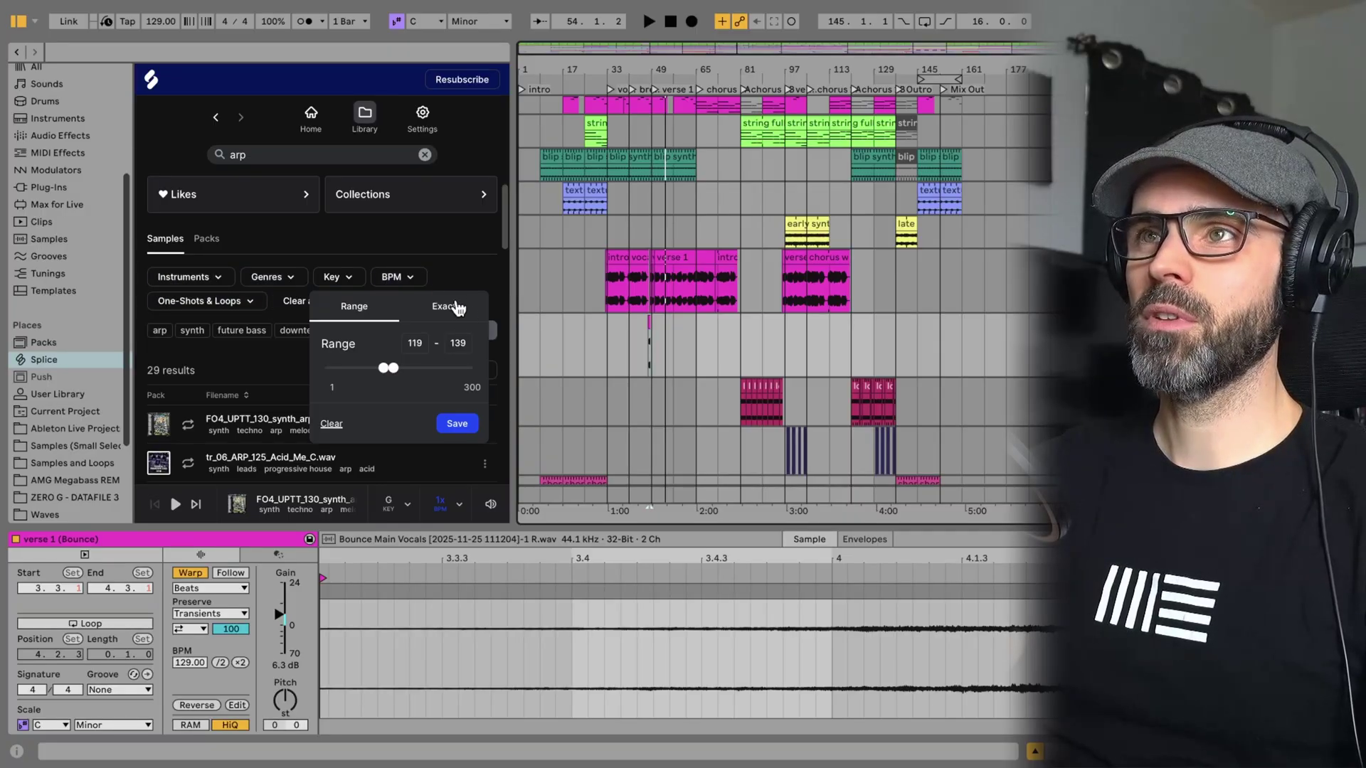
{"action": "left_click", "coordinate": [425, 276]}
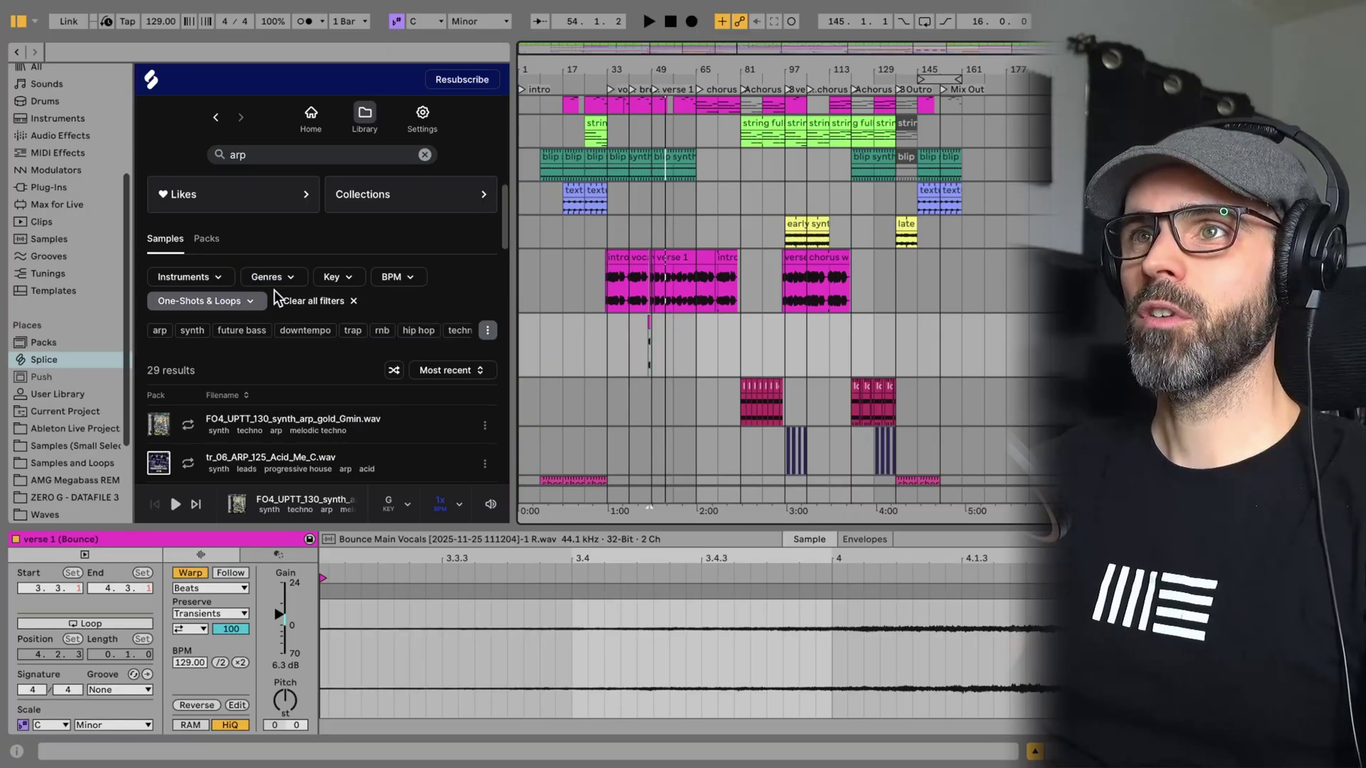
{"action": "left_click", "coordinate": [334, 277]}
{"action": "left_click", "coordinate": [343, 276]}
{"action": "scroll", "coordinate": [244, 403], "scroll_direction": "down", "scroll_amount": 2}
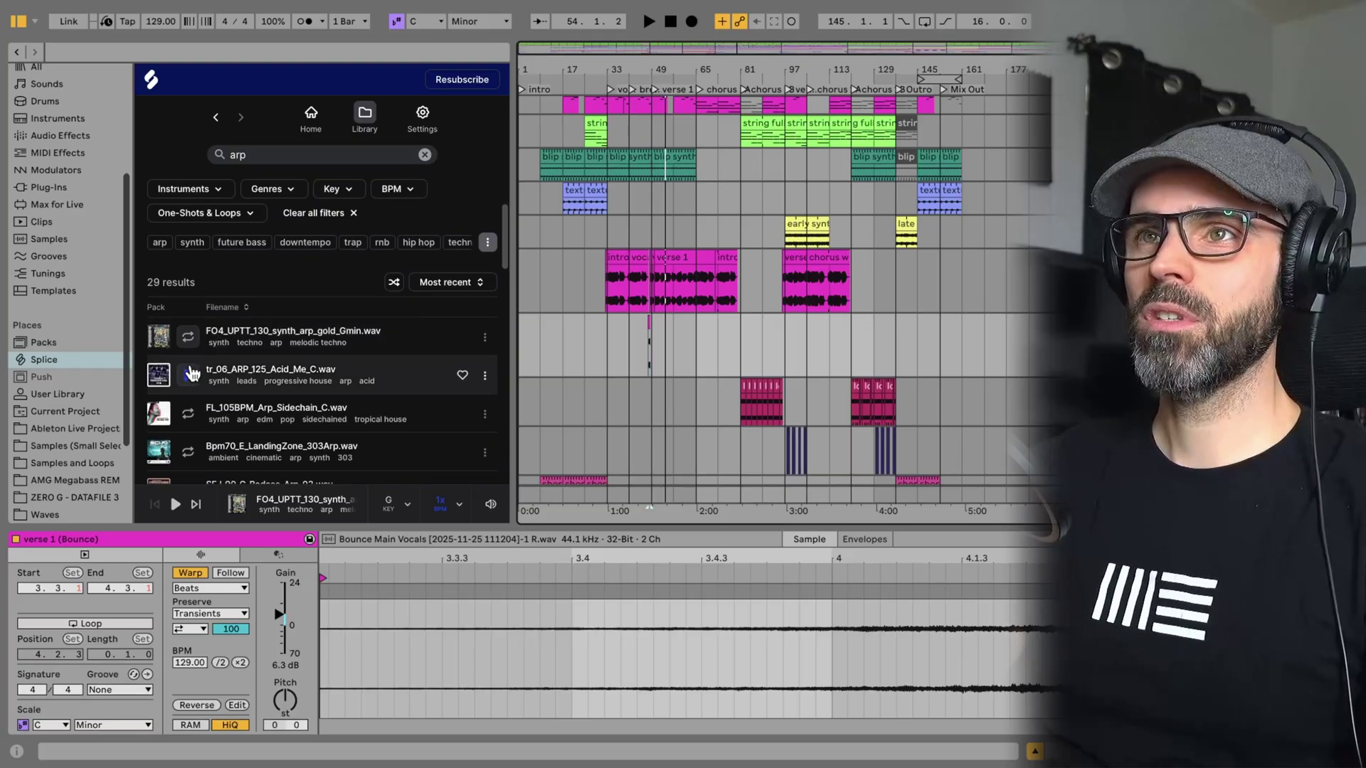
- Preview FO4_UPTT_130_synth_arp_gold_Gmin.wav and play the arrangement from the chorus 2B and vocal groove locators to hear how the sample fits
{"action": "left_click", "coordinate": [189, 340]}
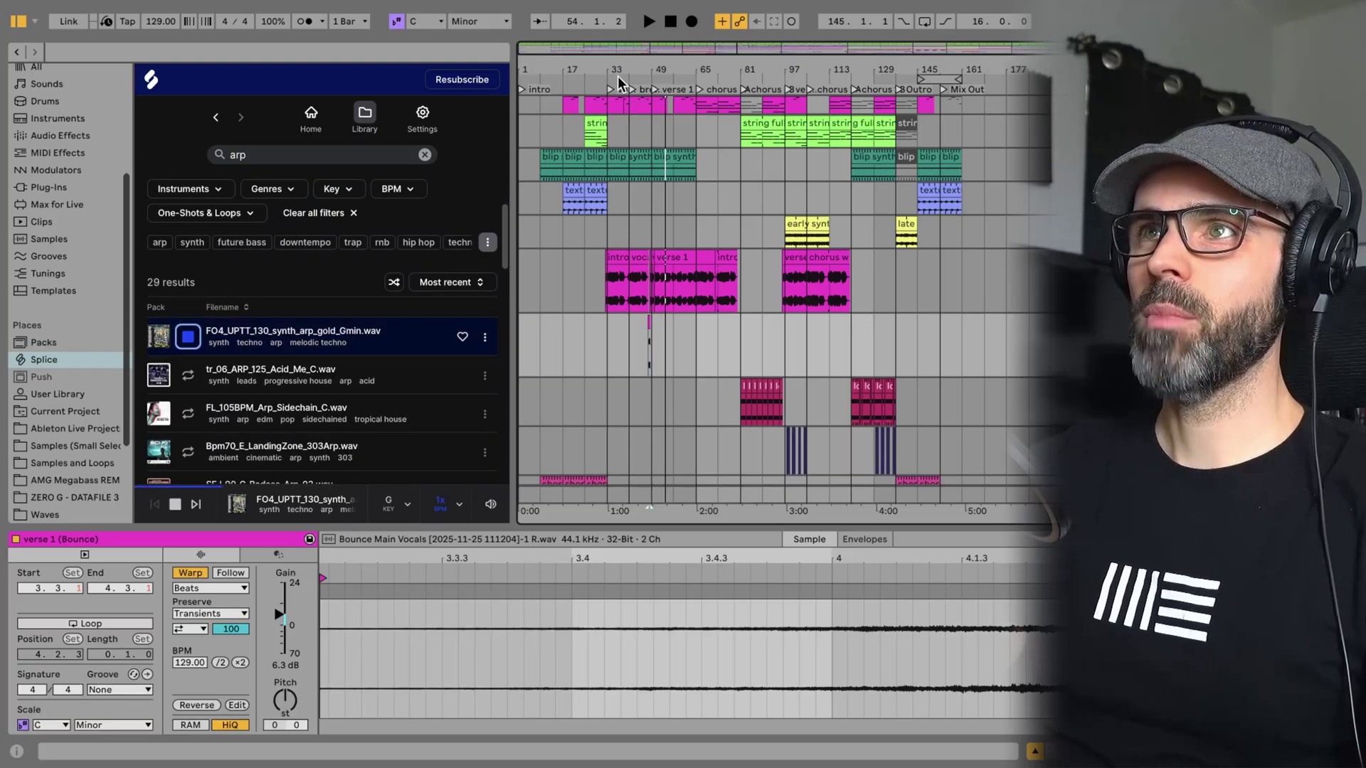
{"action": "left_click", "coordinate": [717, 229]}
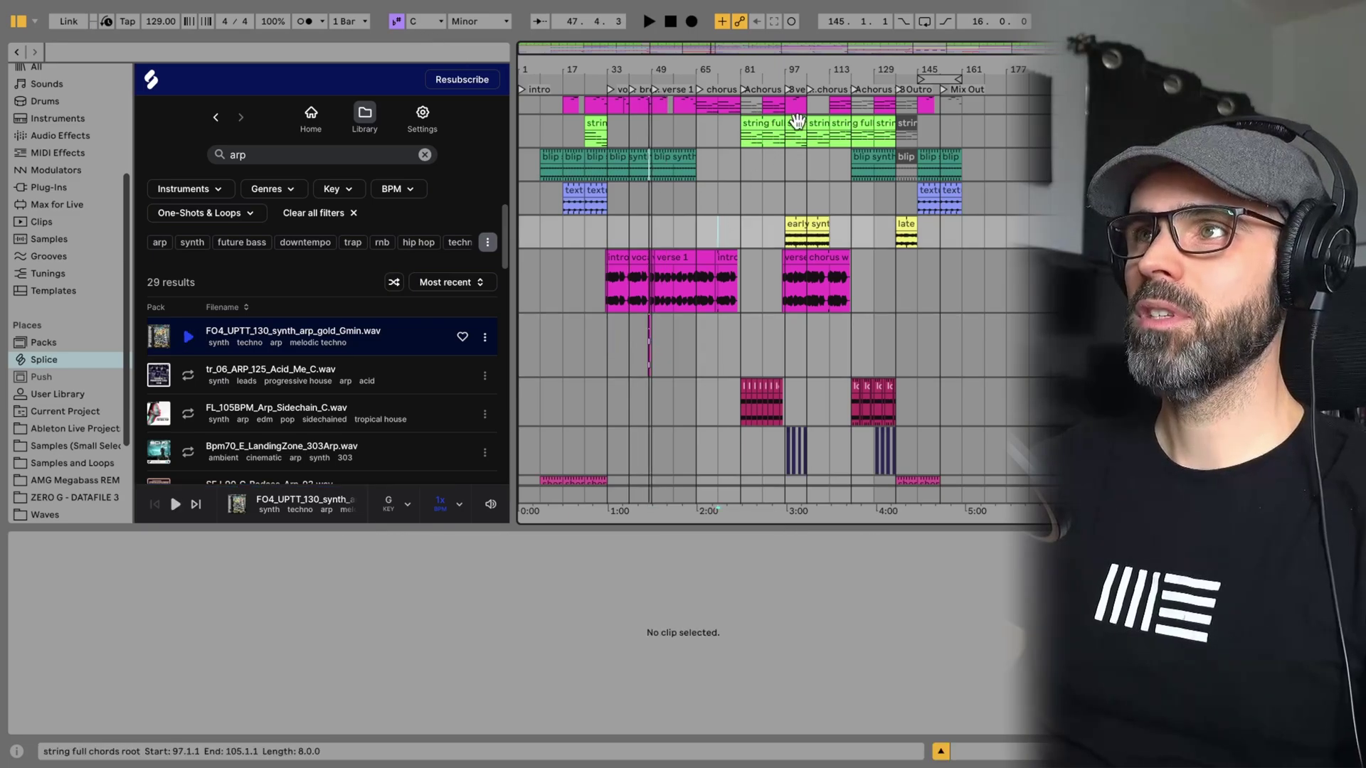
{"action": "left_click", "coordinate": [853, 84]}
{"action": "scroll", "coordinate": [843, 220], "scroll_direction": "up", "scroll_amount": 3}
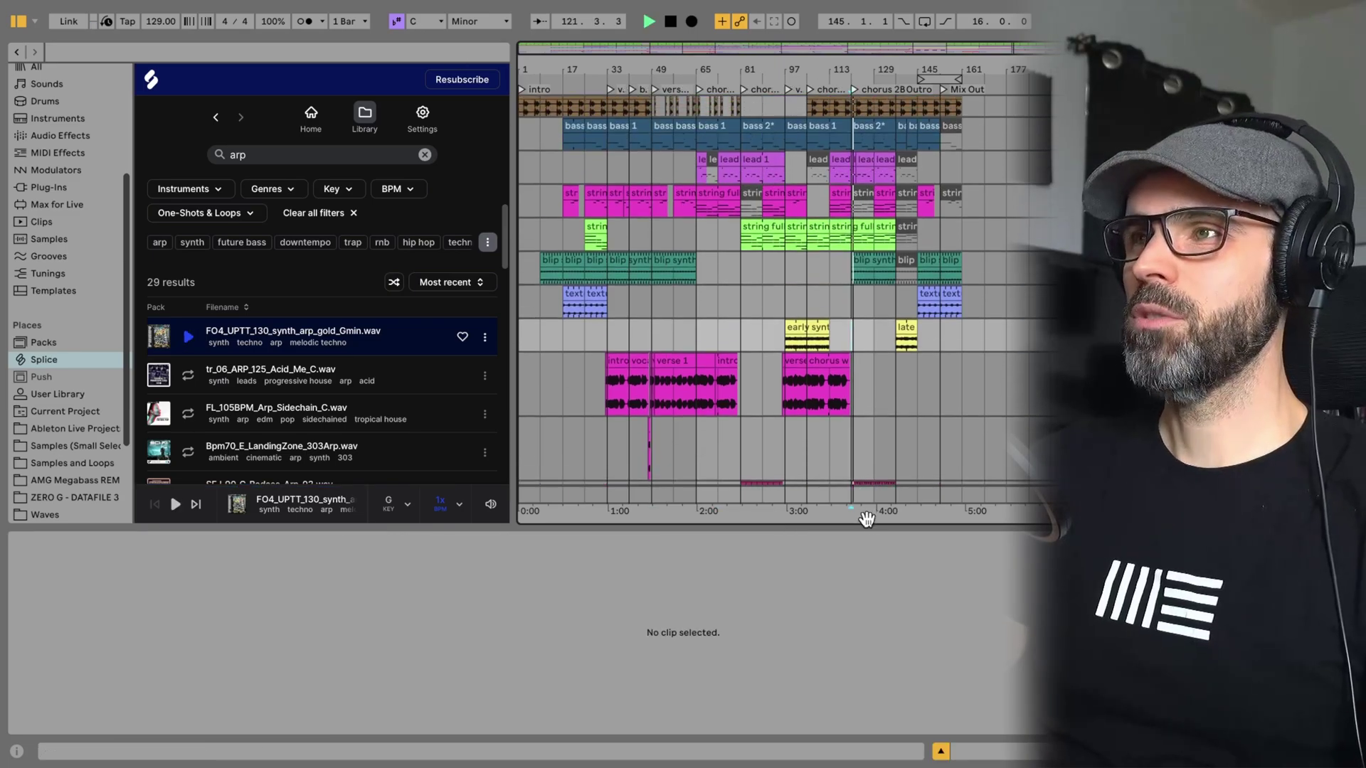
{"action": "scroll", "coordinate": [855, 373], "scroll_direction": "down", "scroll_amount": 3}
{"action": "key", "text": "space"}
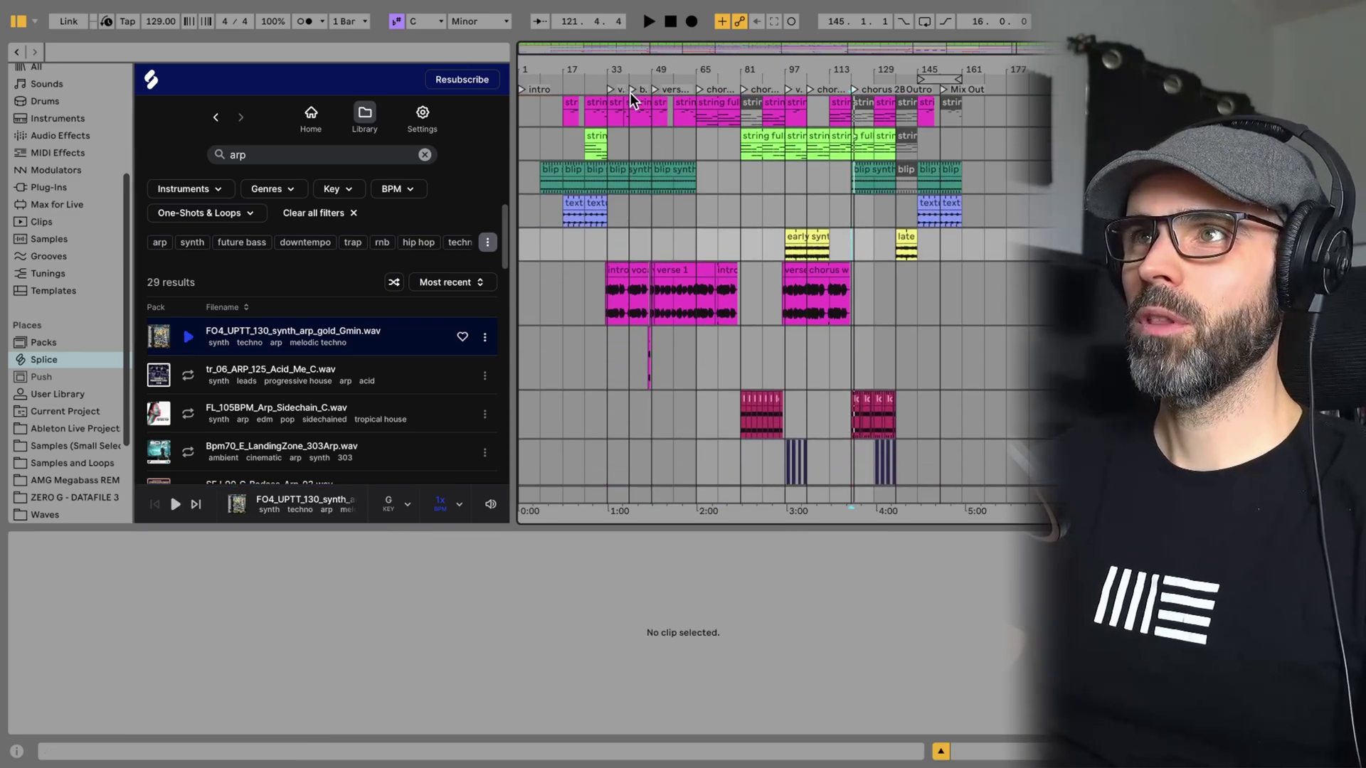
{"action": "left_click", "coordinate": [606, 88]}
{"action": "key", "text": "space"}
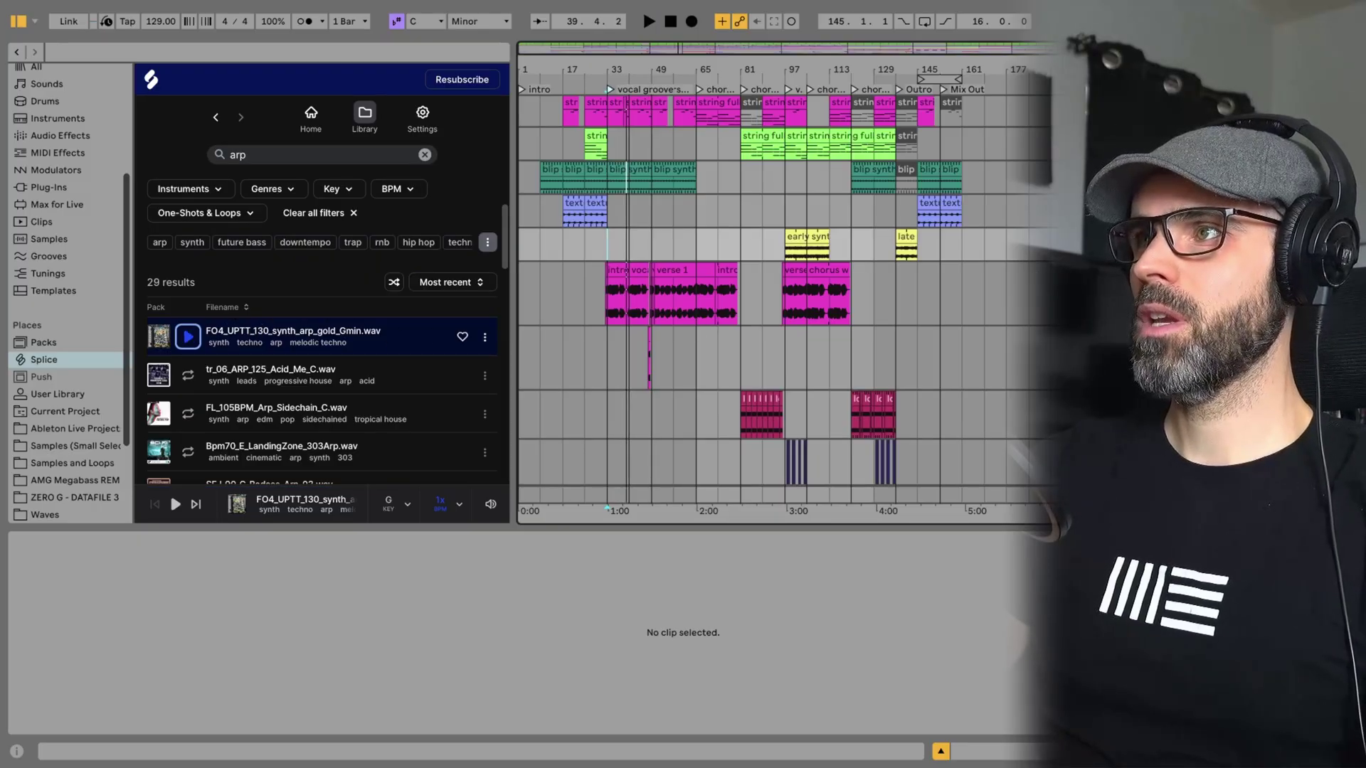
- Insert a new audio track between the green string full chords track and the blip synth track
{"action": "scroll", "coordinate": [782, 291], "scroll_direction": "down", "scroll_amount": 3}
{"action": "left_click", "coordinate": [608, 249]}
{"action": "left_click", "coordinate": [608, 185]}
{"action": "scroll", "coordinate": [782, 290], "scroll_direction": "up", "scroll_amount": 3}
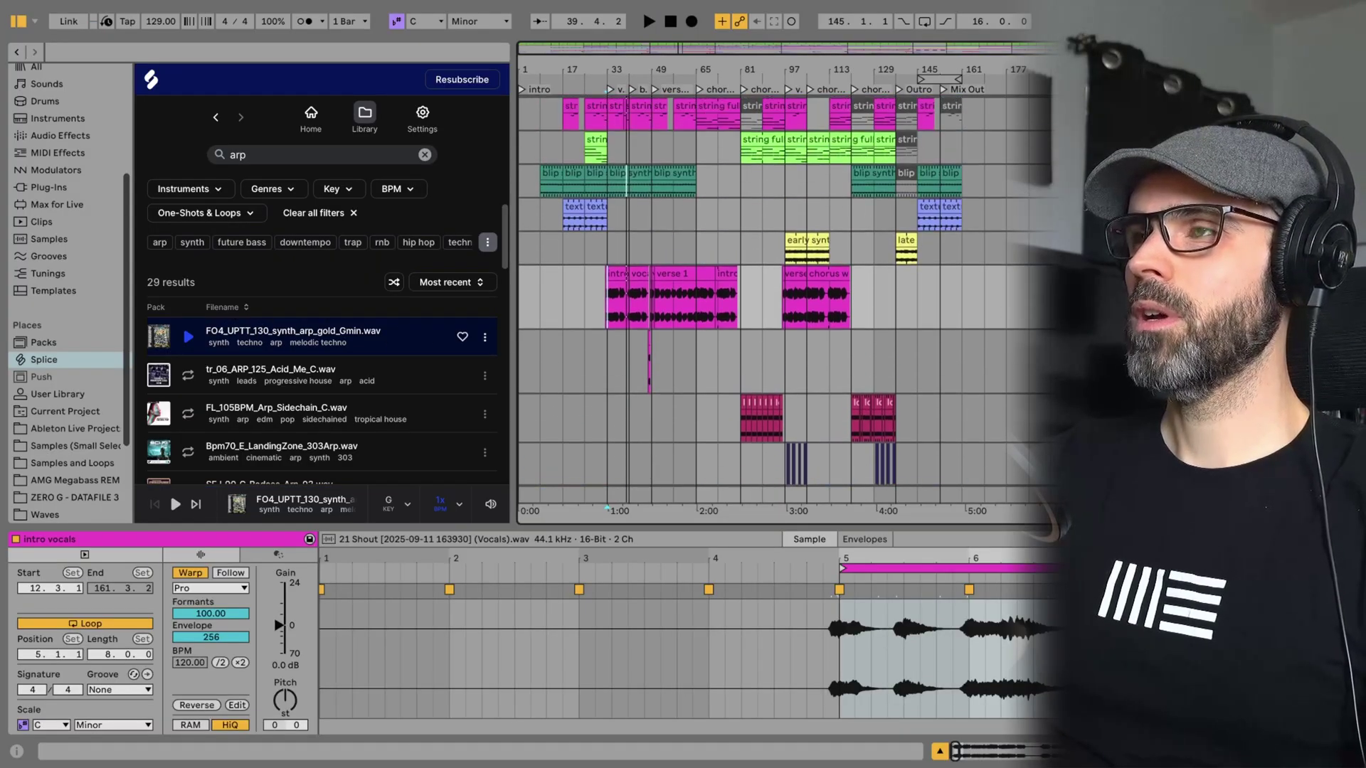
{"action": "left_click", "coordinate": [605, 215]}
{"action": "scroll", "coordinate": [783, 290], "scroll_direction": "up", "scroll_amount": 2}
{"action": "left_click", "coordinate": [606, 203]}
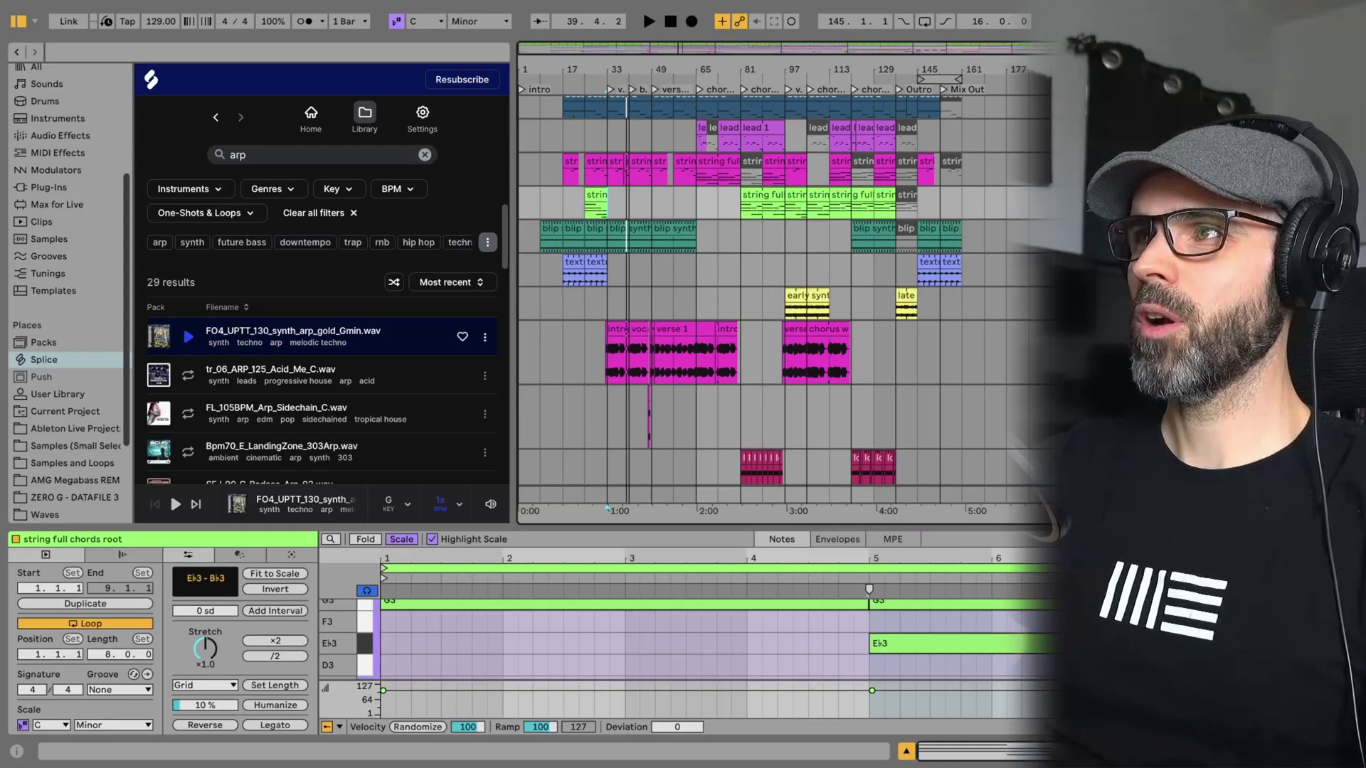
{"action": "key", "text": "super+t"}
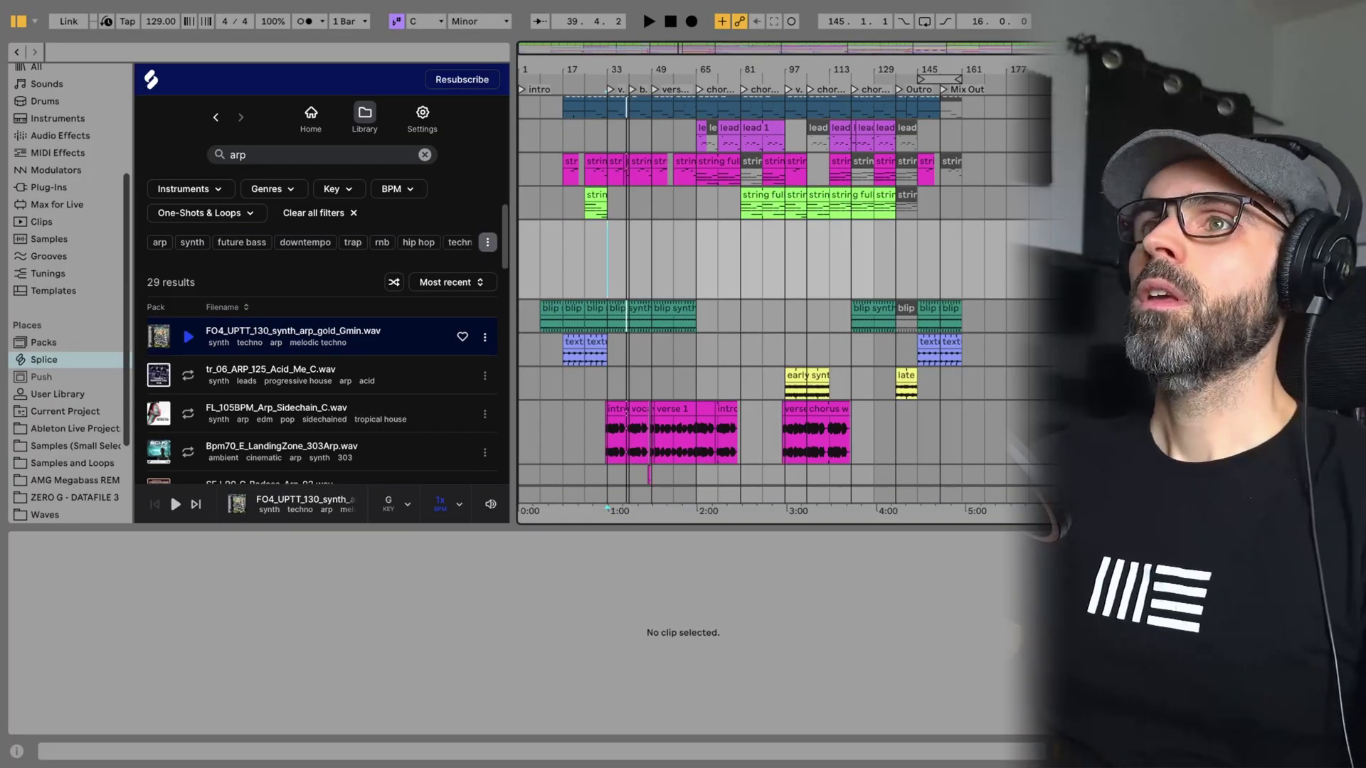
- Place FO4_UPTT_130_synth_arp_gold_Gmin.wav on the new audio track at 33.1.1 and extend the clip to 49.1.1
{"action": "left_click_drag", "start_coordinate": [223, 328], "coordinate": [626, 227]}
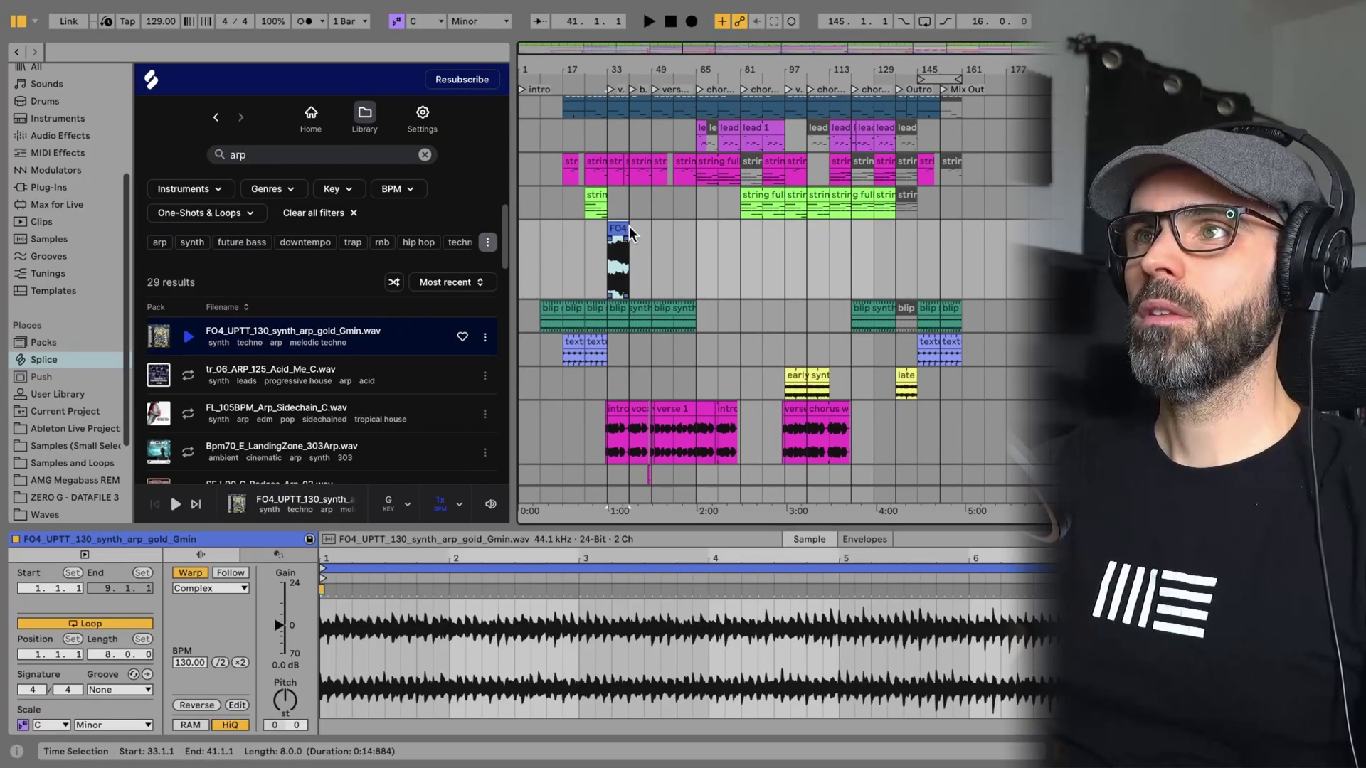
{"action": "left_click_drag", "start_coordinate": [633, 228], "coordinate": [650, 227]}
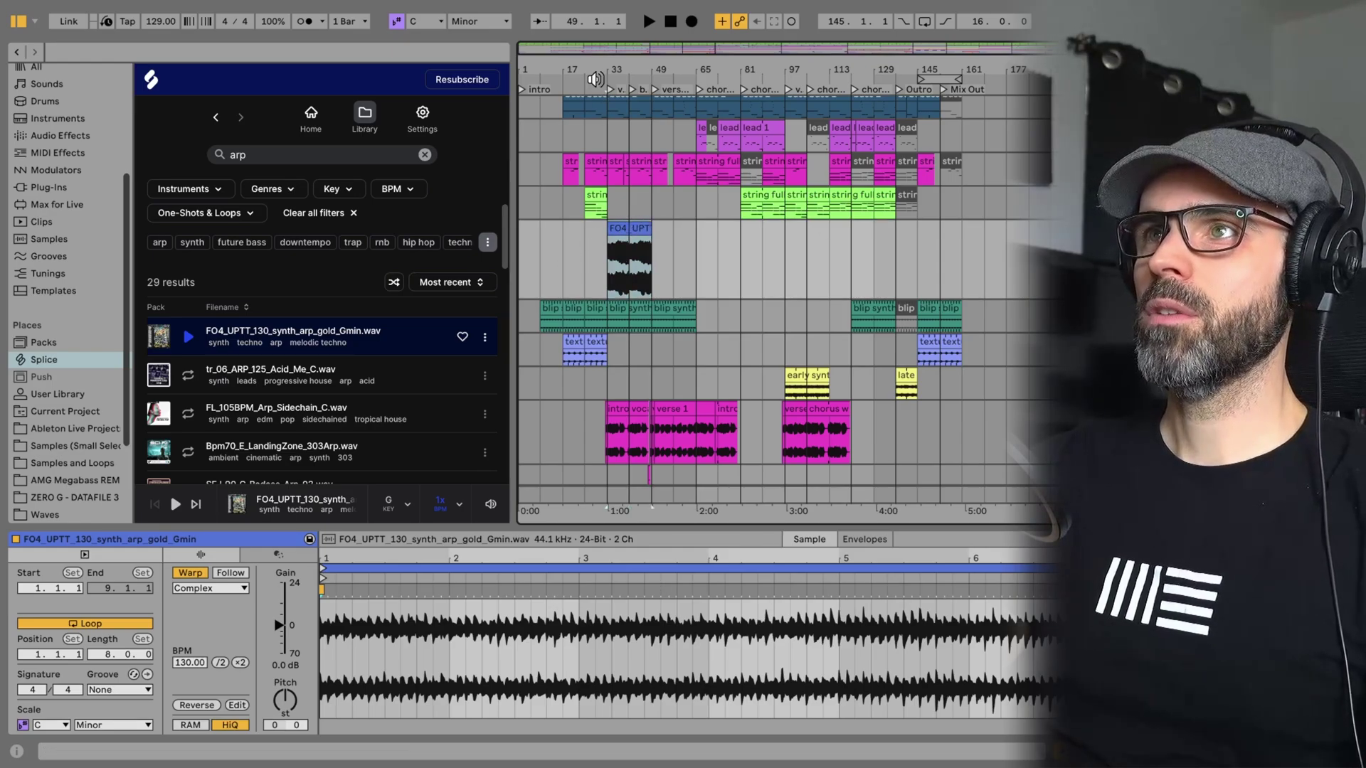
- Play the arrangement from 32.1.1 into the break to audition the arp clip, then stop playback
{"action": "left_click_drag", "start_coordinate": [610, 63], "coordinate": [446, 236]}
{"action": "left_click", "coordinate": [530, 242]}
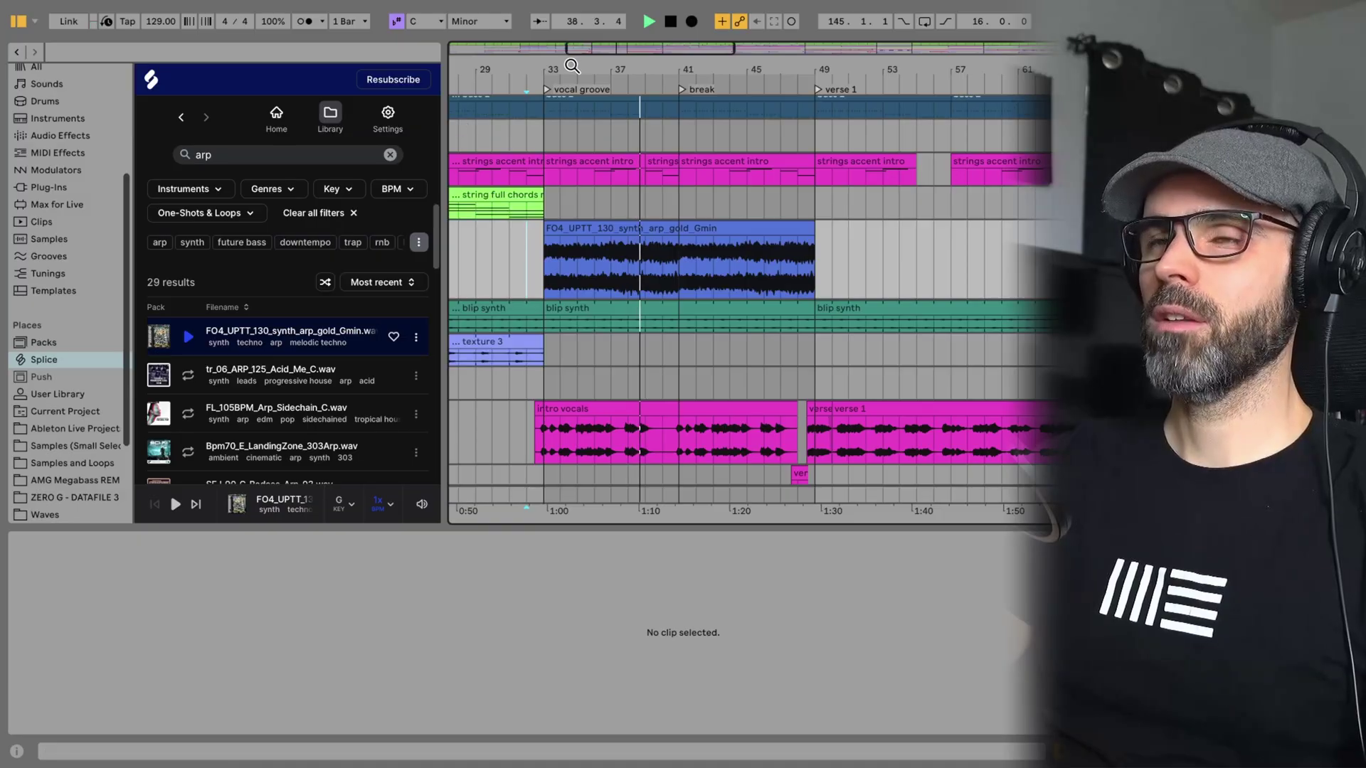
{"action": "left_click_drag", "start_coordinate": [570, 66], "coordinate": [570, 57]}
{"action": "left_click_drag", "start_coordinate": [441, 146], "coordinate": [433, 147]}
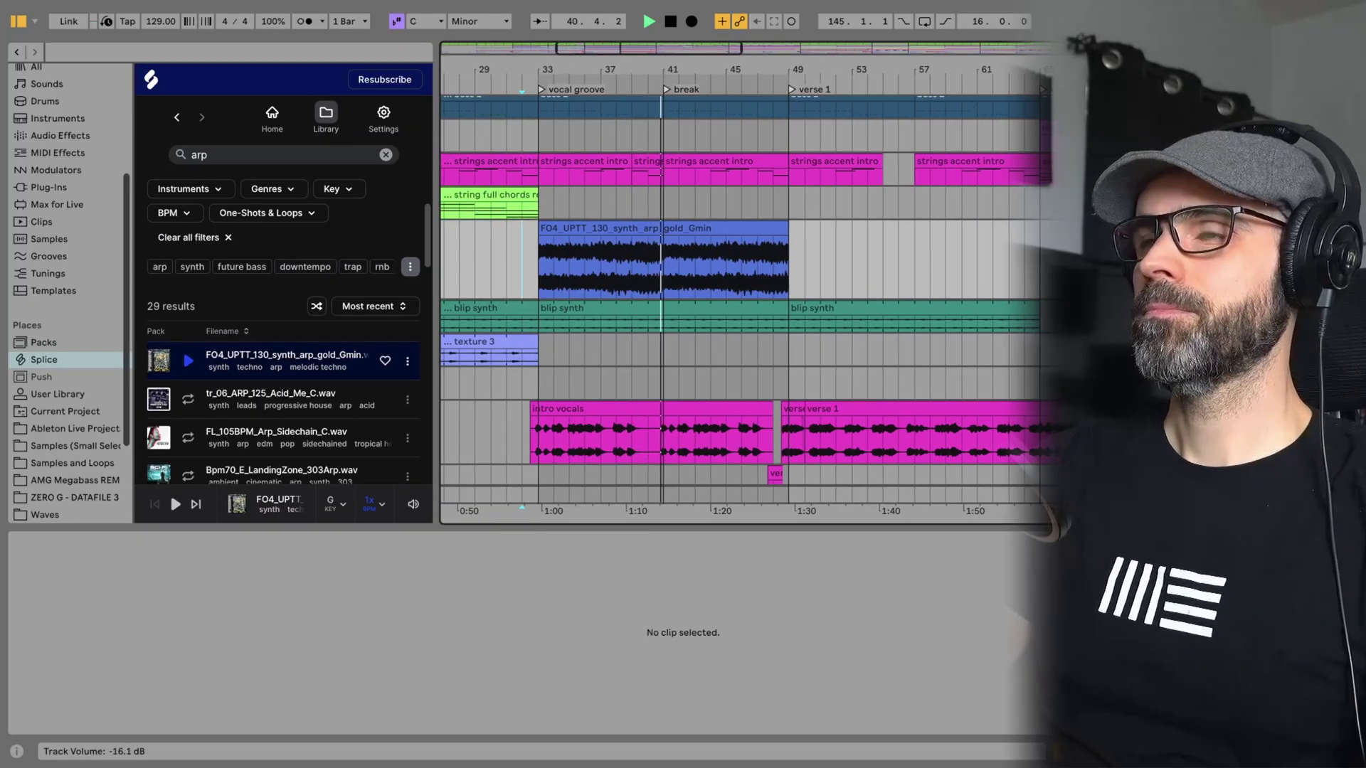
{"action": "left_click_drag", "start_coordinate": [527, 71], "coordinate": [527, 58]}
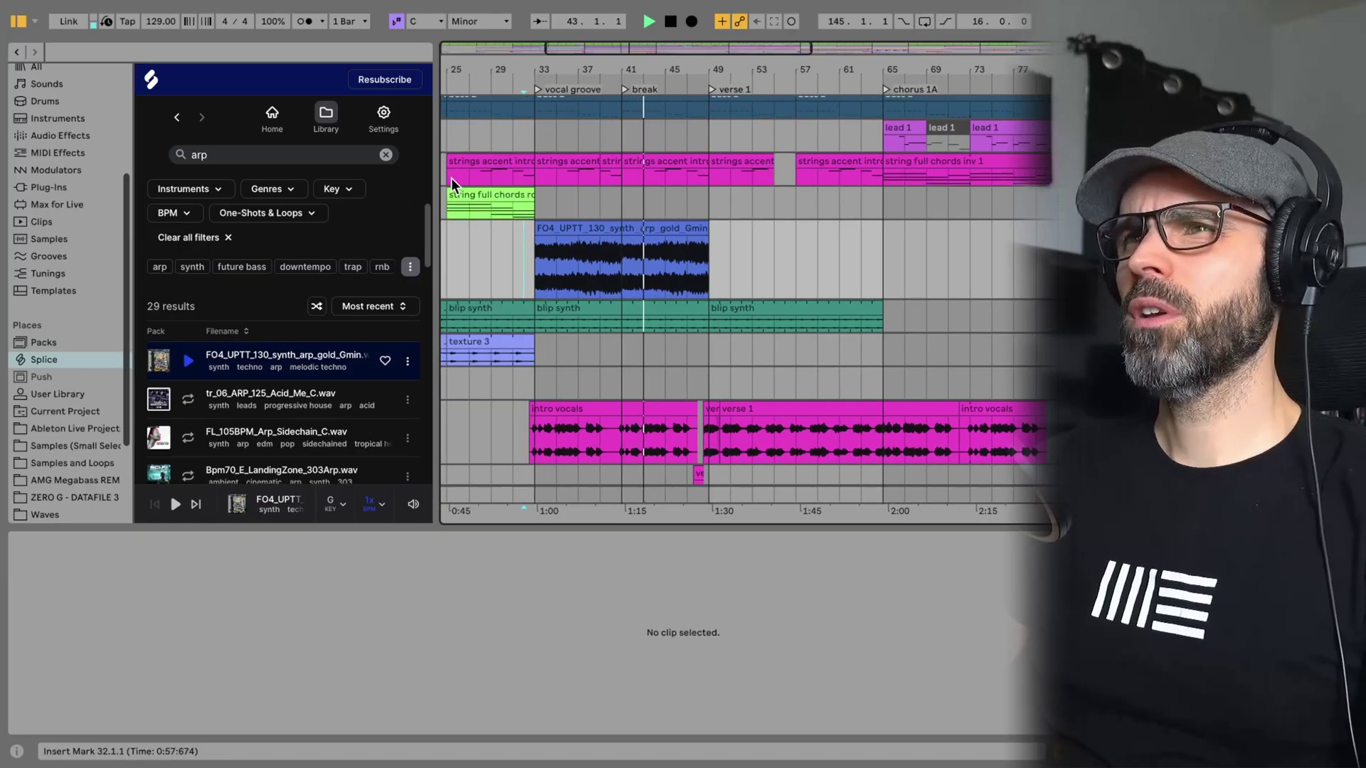
{"action": "left_click_drag", "start_coordinate": [428, 183], "coordinate": [424, 183]}
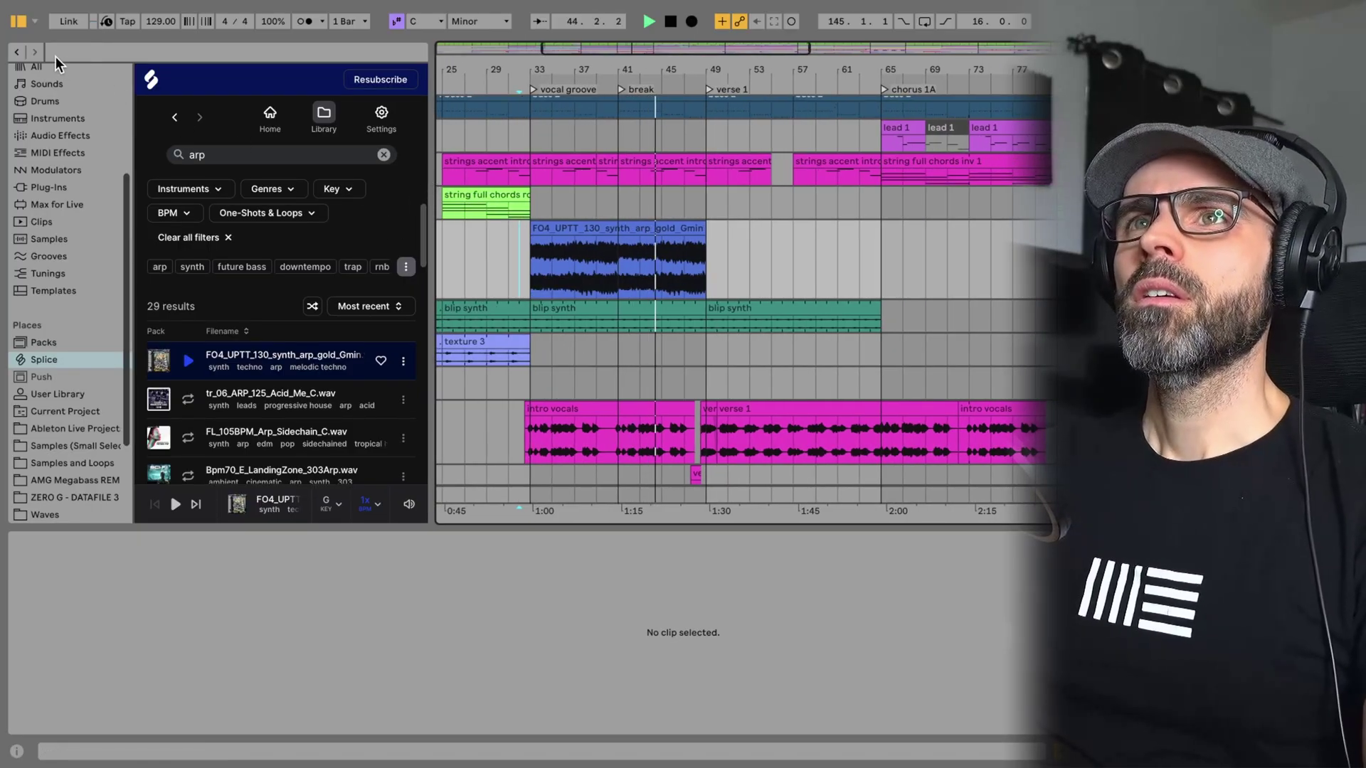
{"action": "left_click", "coordinate": [671, 22]}
- Hide the browser and look through the arrangement's drum, bass, string, synth and vocal tracks
{"action": "left_click", "coordinate": [16, 24]}
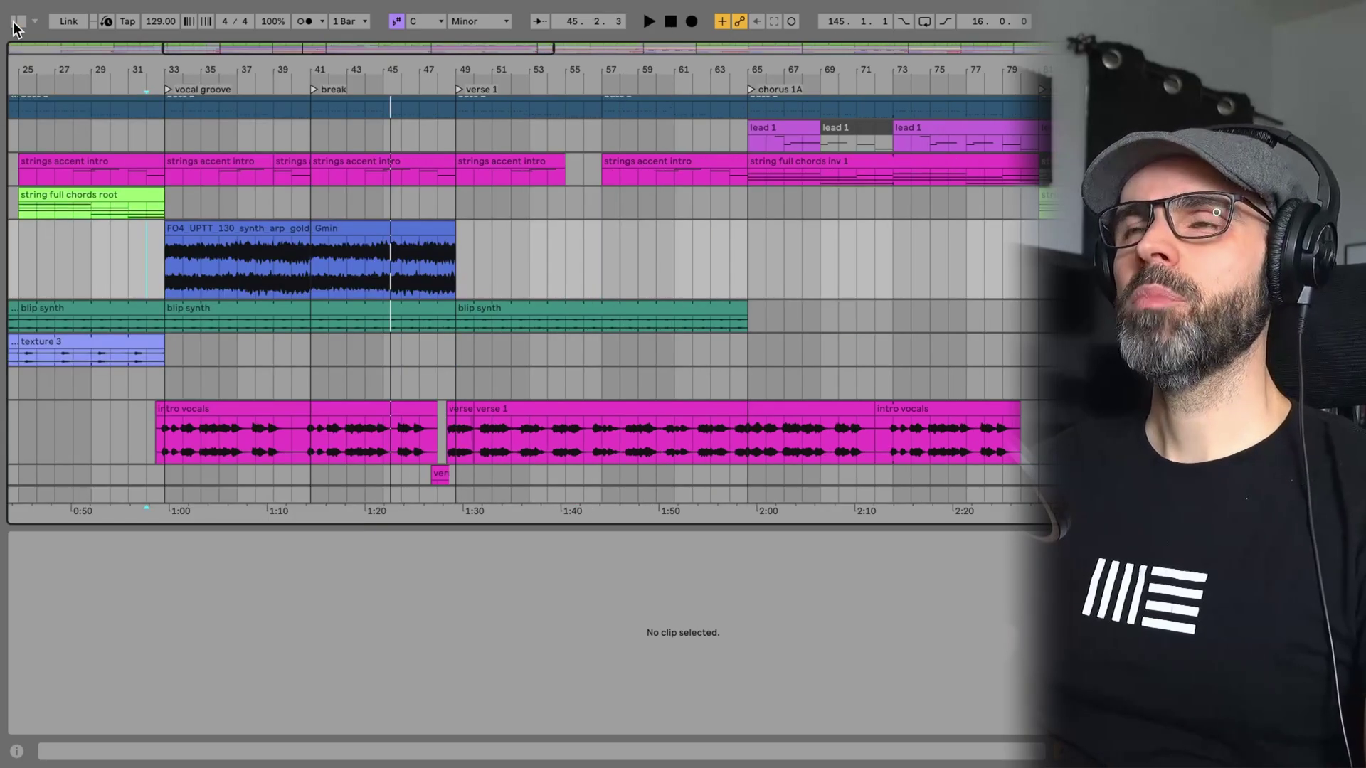
{"action": "scroll", "coordinate": [530, 285], "scroll_direction": "up", "scroll_amount": 5}
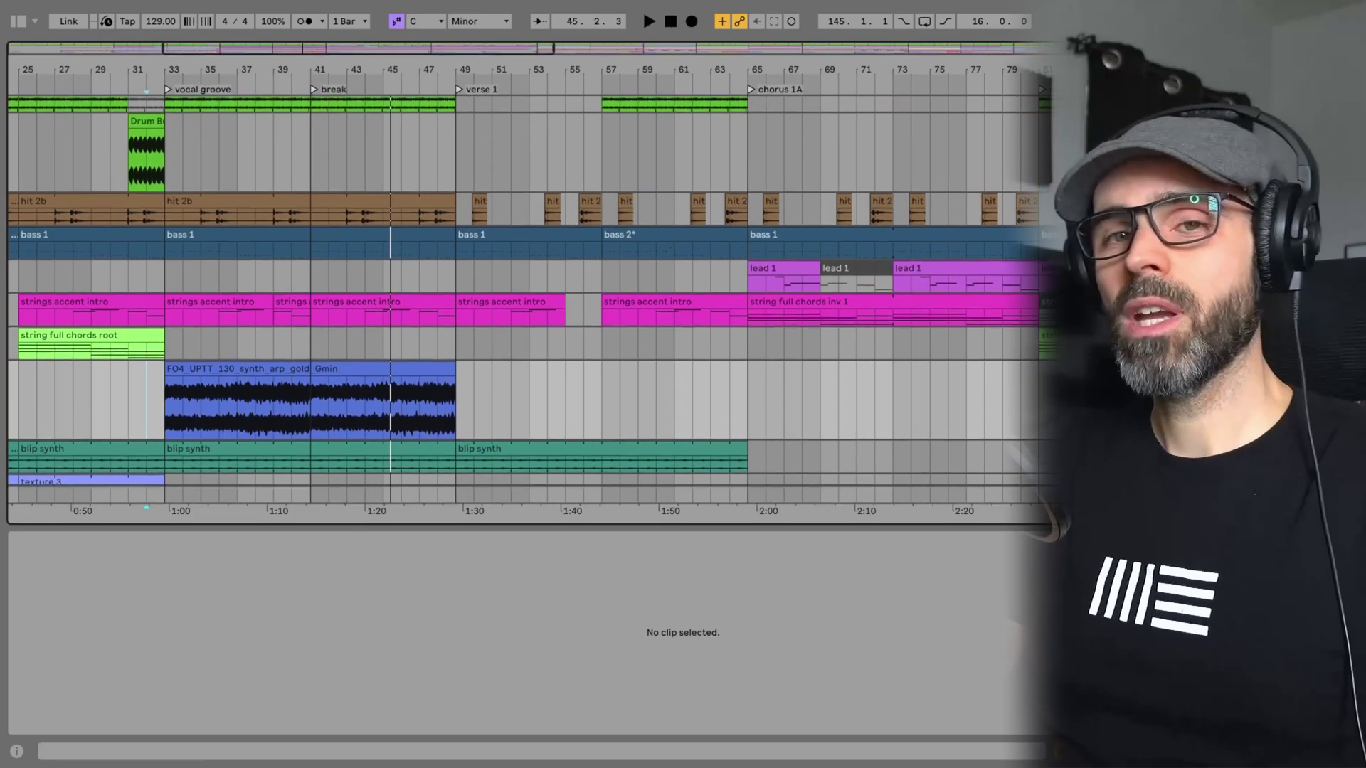
{"action": "scroll", "coordinate": [530, 285], "scroll_direction": "up", "scroll_amount": 6}
{"action": "scroll", "coordinate": [530, 285], "scroll_direction": "down", "scroll_amount": 12}
{"action": "scroll", "coordinate": [530, 284], "scroll_direction": "down", "scroll_amount": 1}
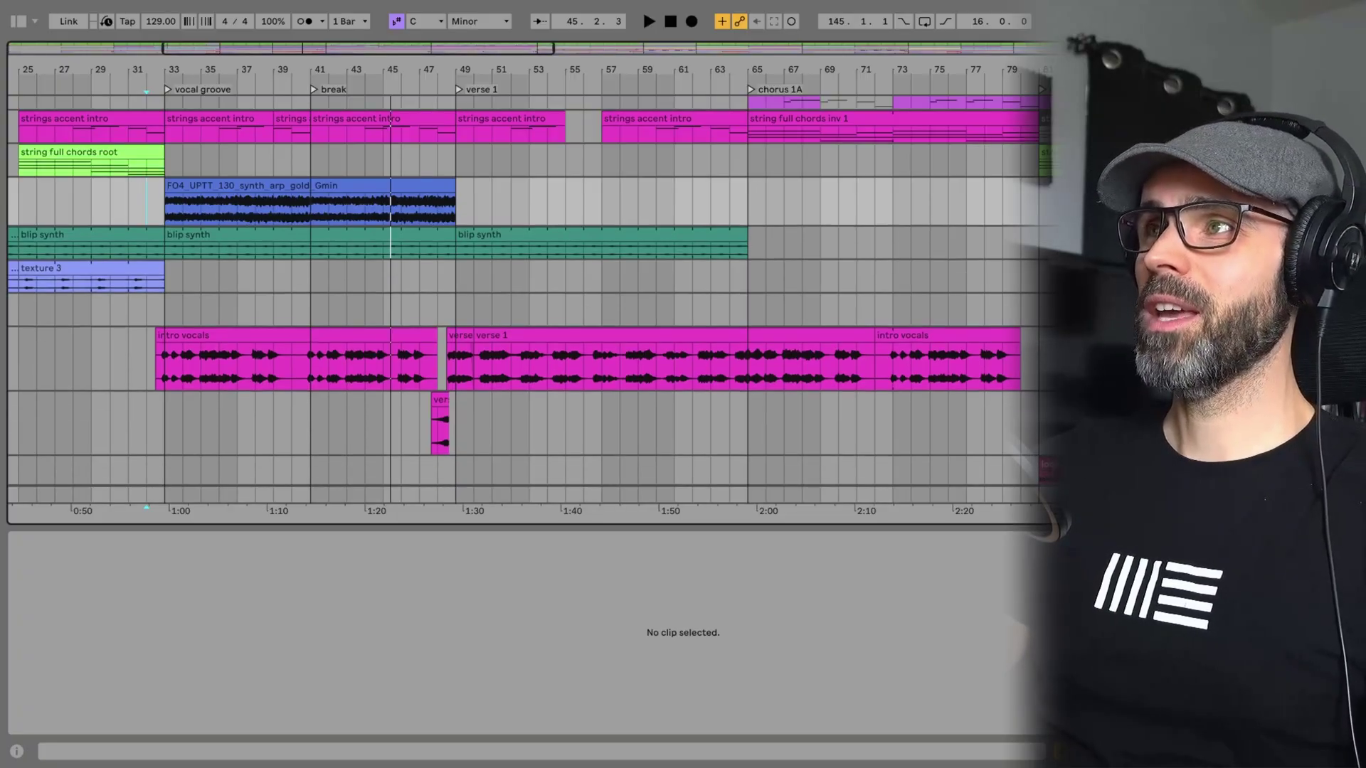
{"action": "scroll", "coordinate": [530, 285], "scroll_direction": "down", "scroll_amount": 4}
{"action": "scroll", "coordinate": [530, 284], "scroll_direction": "up", "scroll_amount": 20}
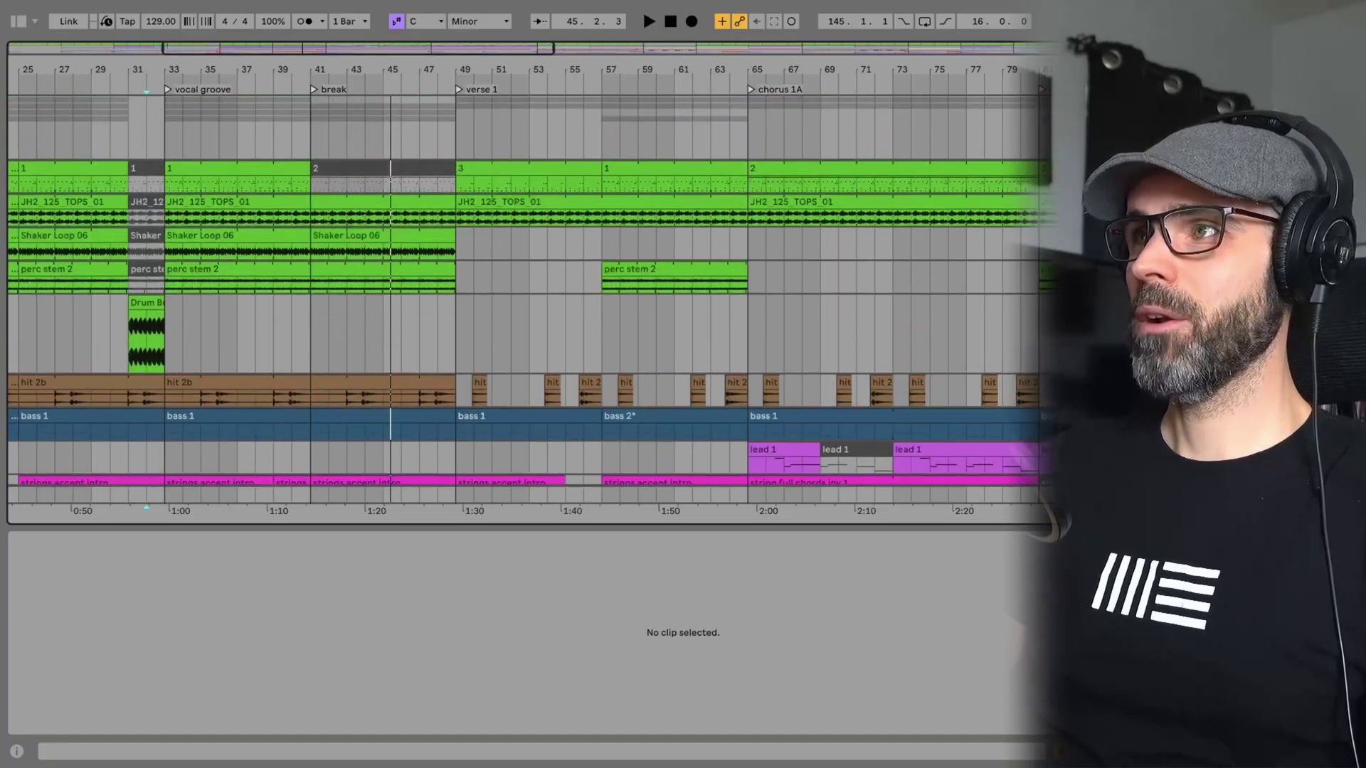
{"action": "scroll", "coordinate": [530, 285], "scroll_direction": "down", "scroll_amount": 8}
- Select the string full chords inv 1 clip in chorus 1A, play from 65.1.1 and show its track's devices
{"action": "key", "text": "Up"}
{"action": "key", "text": "Up"}
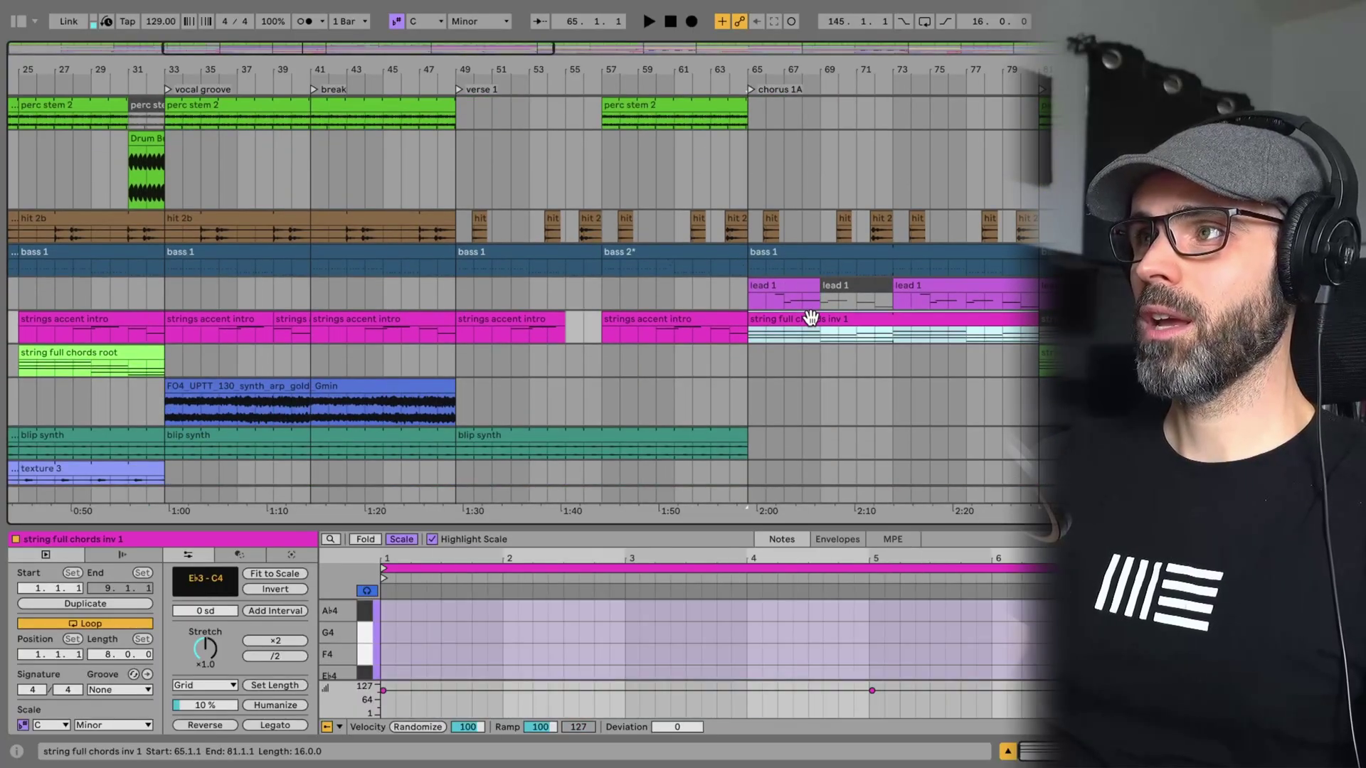
{"action": "left_click", "coordinate": [811, 319]}
{"action": "key", "text": "space"}
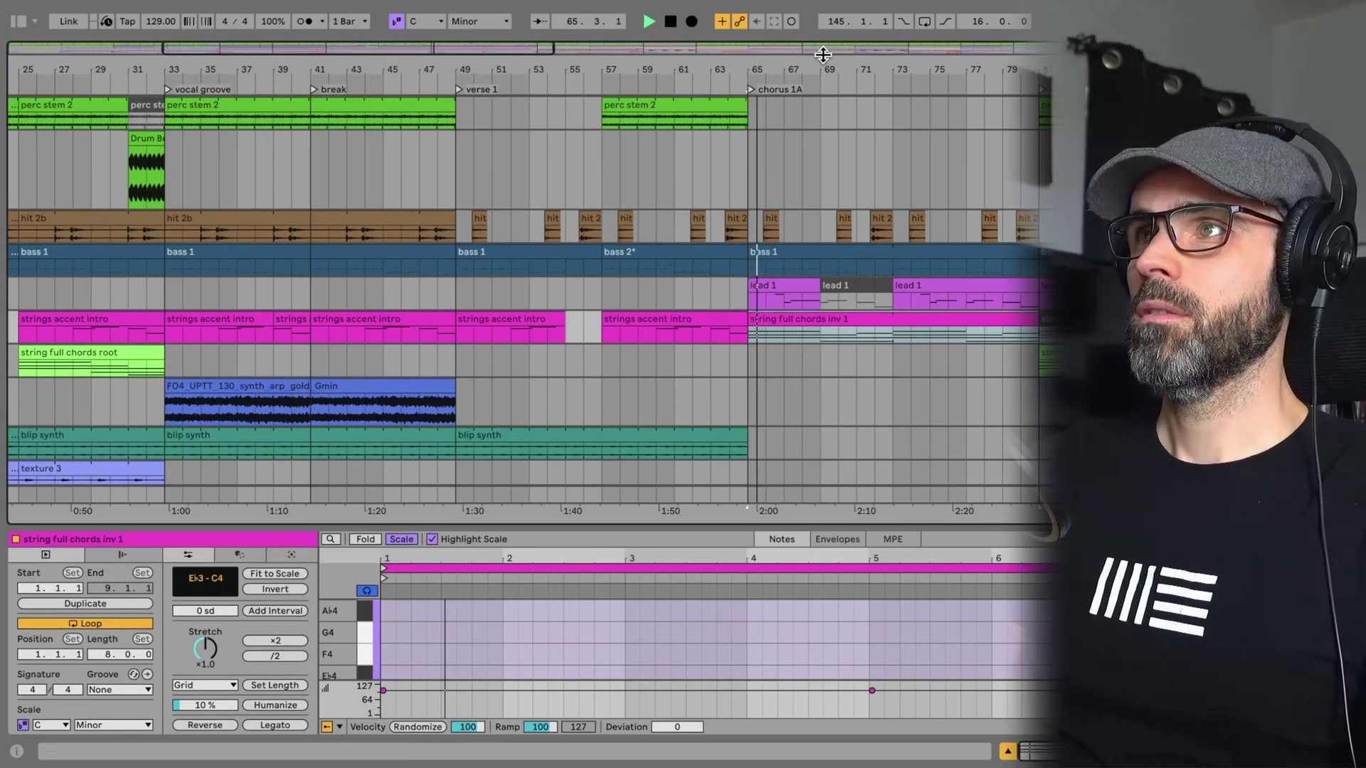
{"action": "left_click_drag", "start_coordinate": [823, 61], "coordinate": [578, 35]}
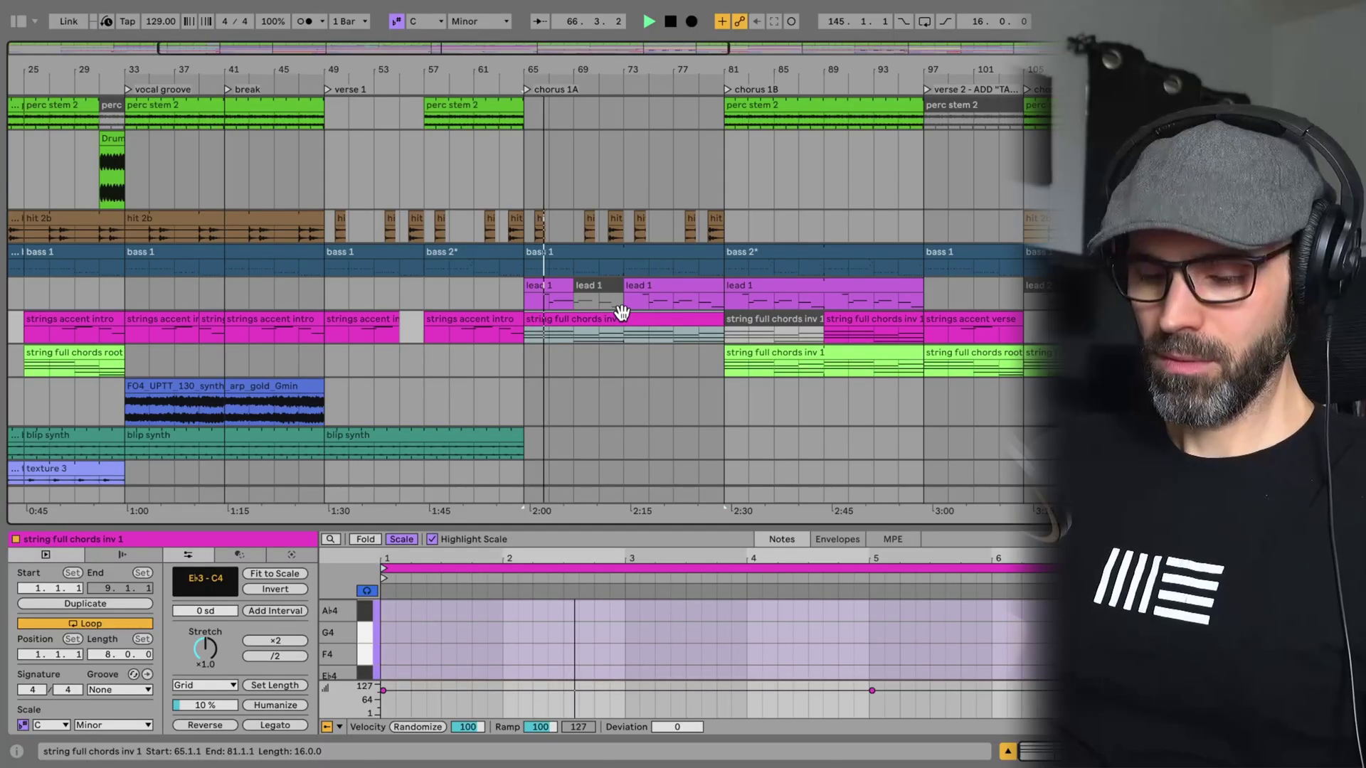
{"action": "left_click", "coordinate": [657, 363]}
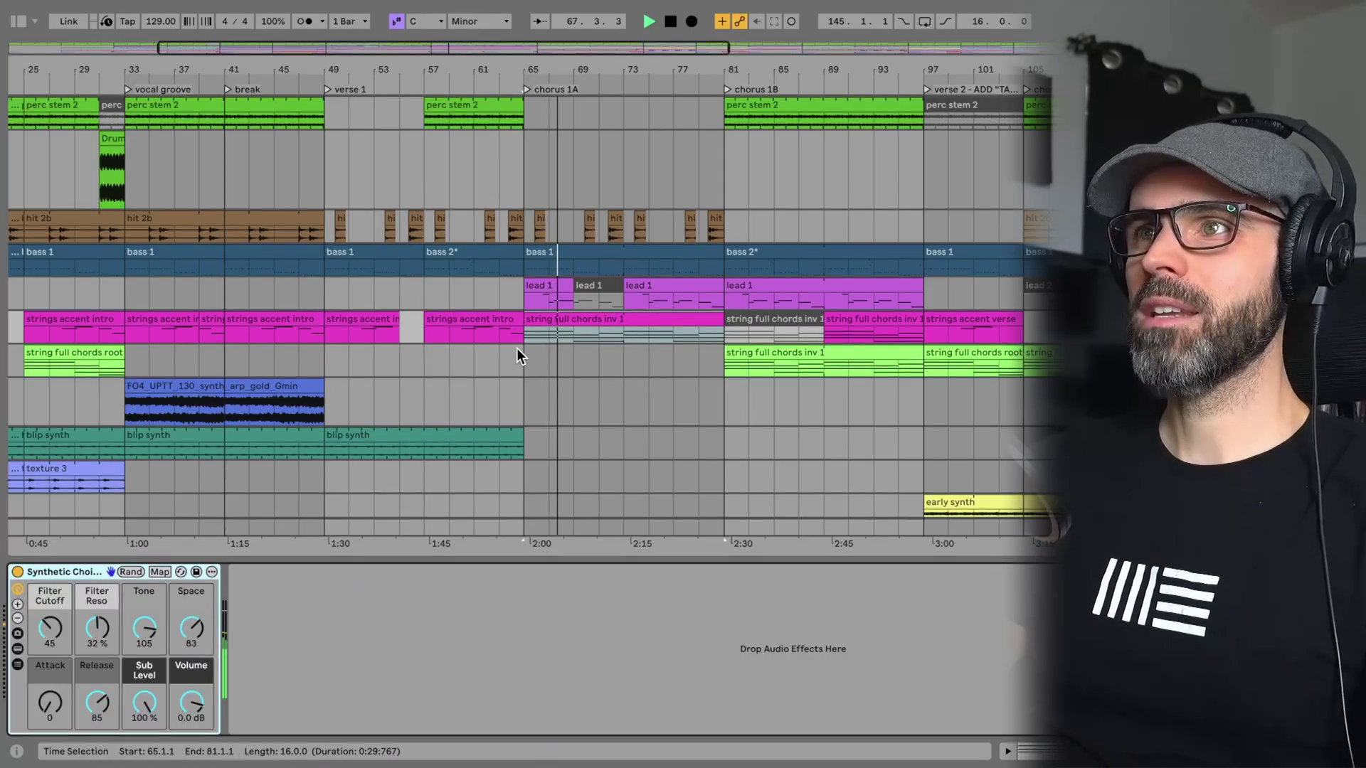
- Show the browser's audio effects and add Auto Pan-Tremolo after the Synthetic Choir instrument on the strings track
{"action": "left_click", "coordinate": [19, 21]}
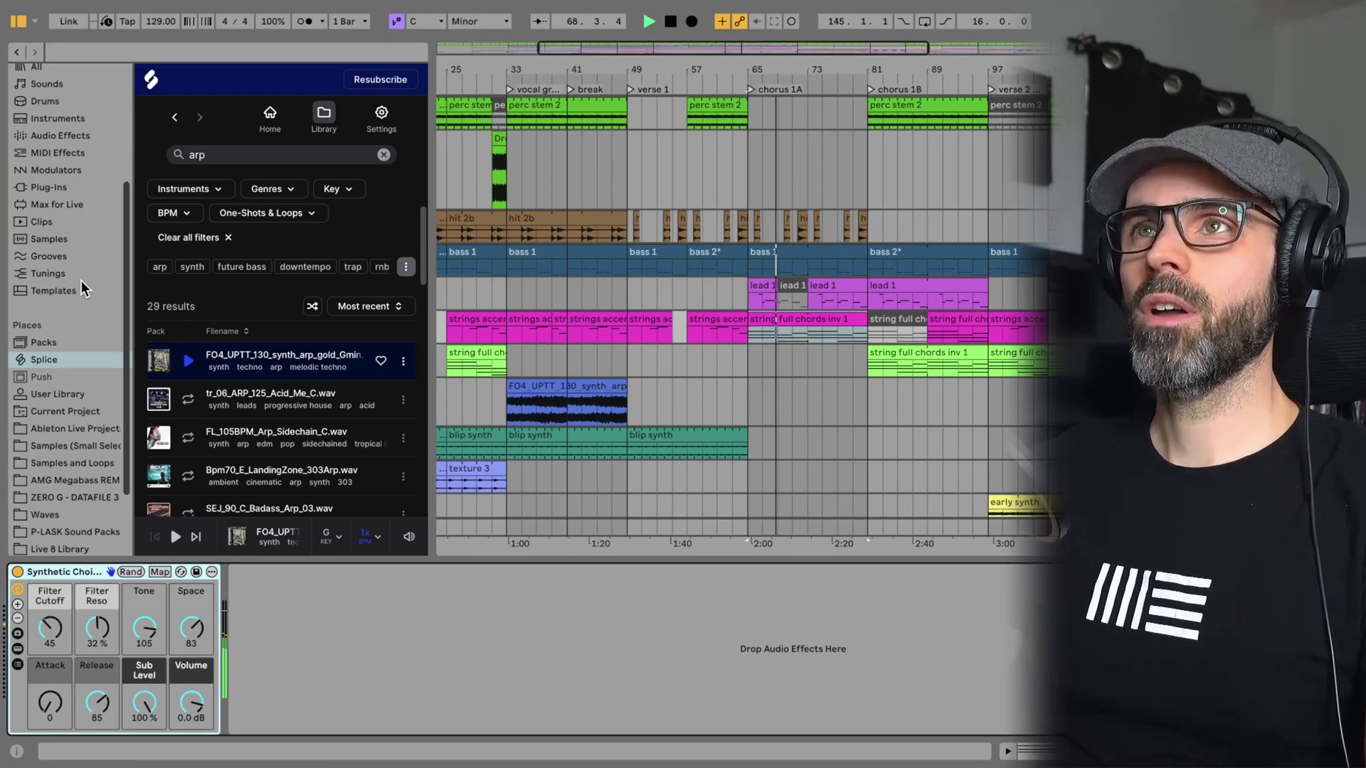
{"action": "scroll", "coordinate": [54, 241], "scroll_direction": "up", "scroll_amount": 5}
{"action": "left_click", "coordinate": [43, 314]}
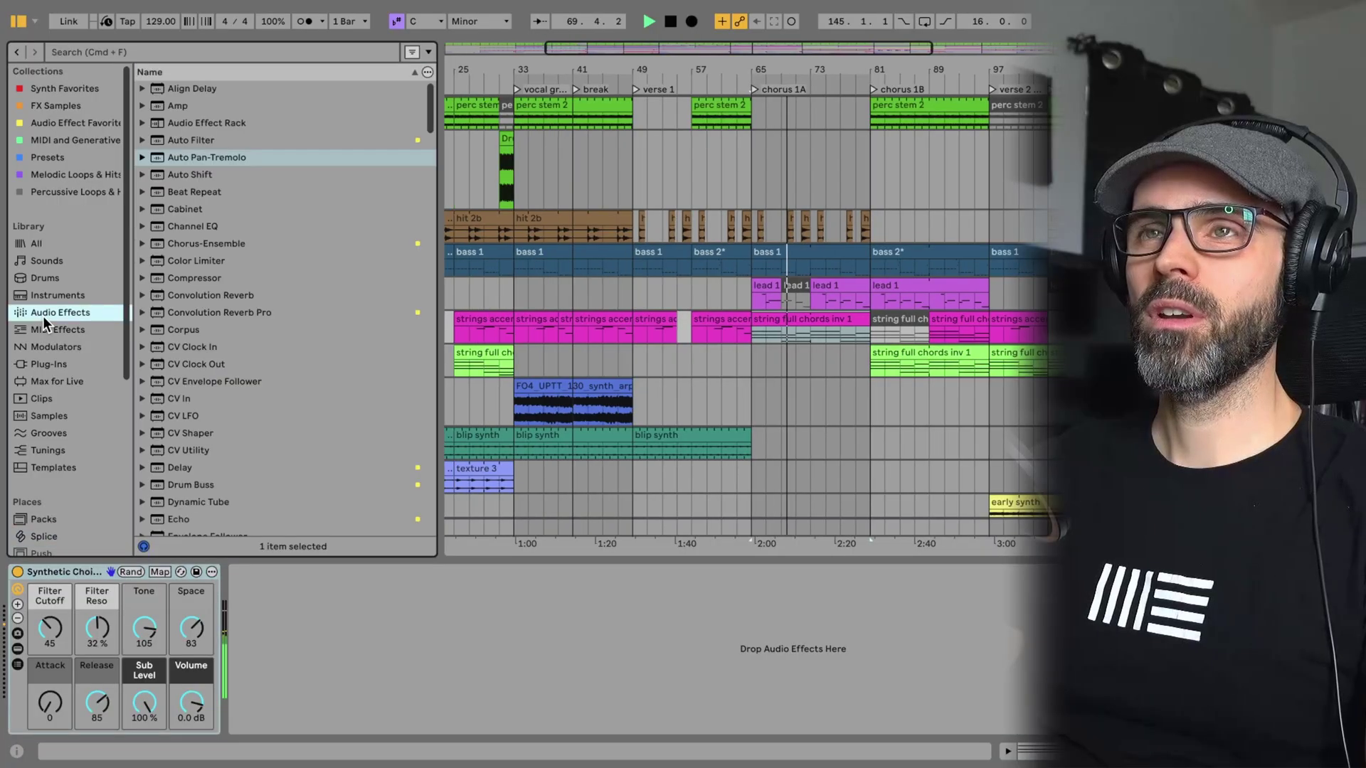
{"action": "left_click_drag", "start_coordinate": [182, 161], "coordinate": [293, 583]}
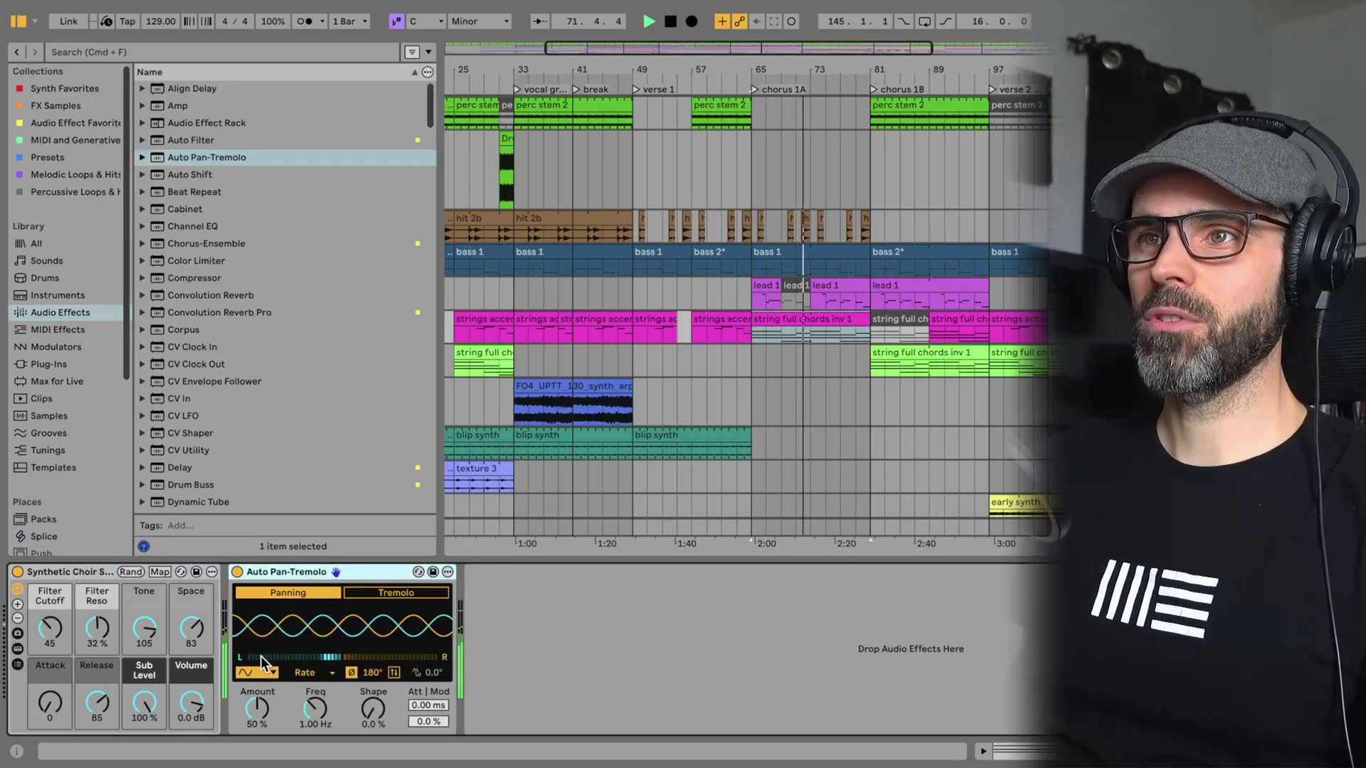
- Set the Auto Pan-Tremolo's amount to 80 % and its rate to 1/2 in Synced mode
{"action": "left_click_drag", "start_coordinate": [257, 708], "coordinate": [339, 703]}
{"action": "left_click", "coordinate": [307, 673]}
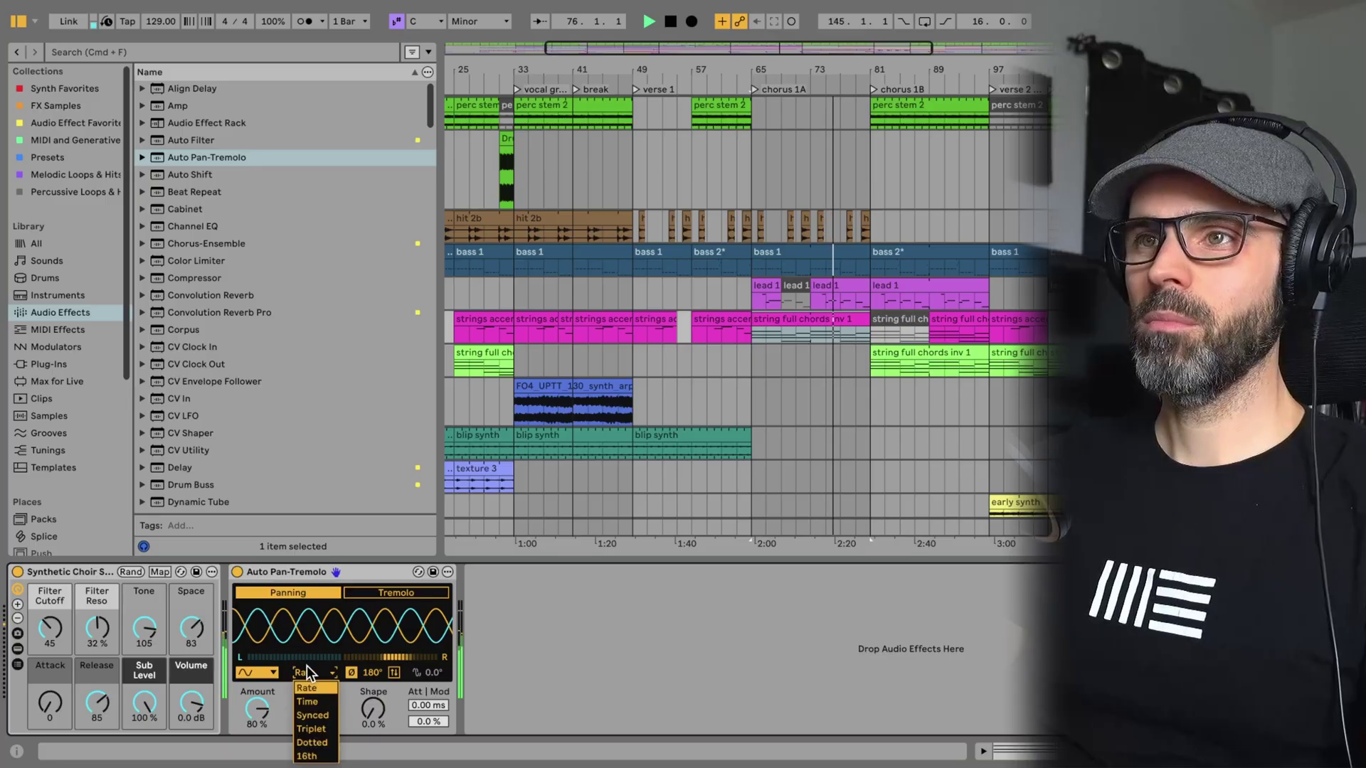
{"action": "left_click", "coordinate": [313, 715]}
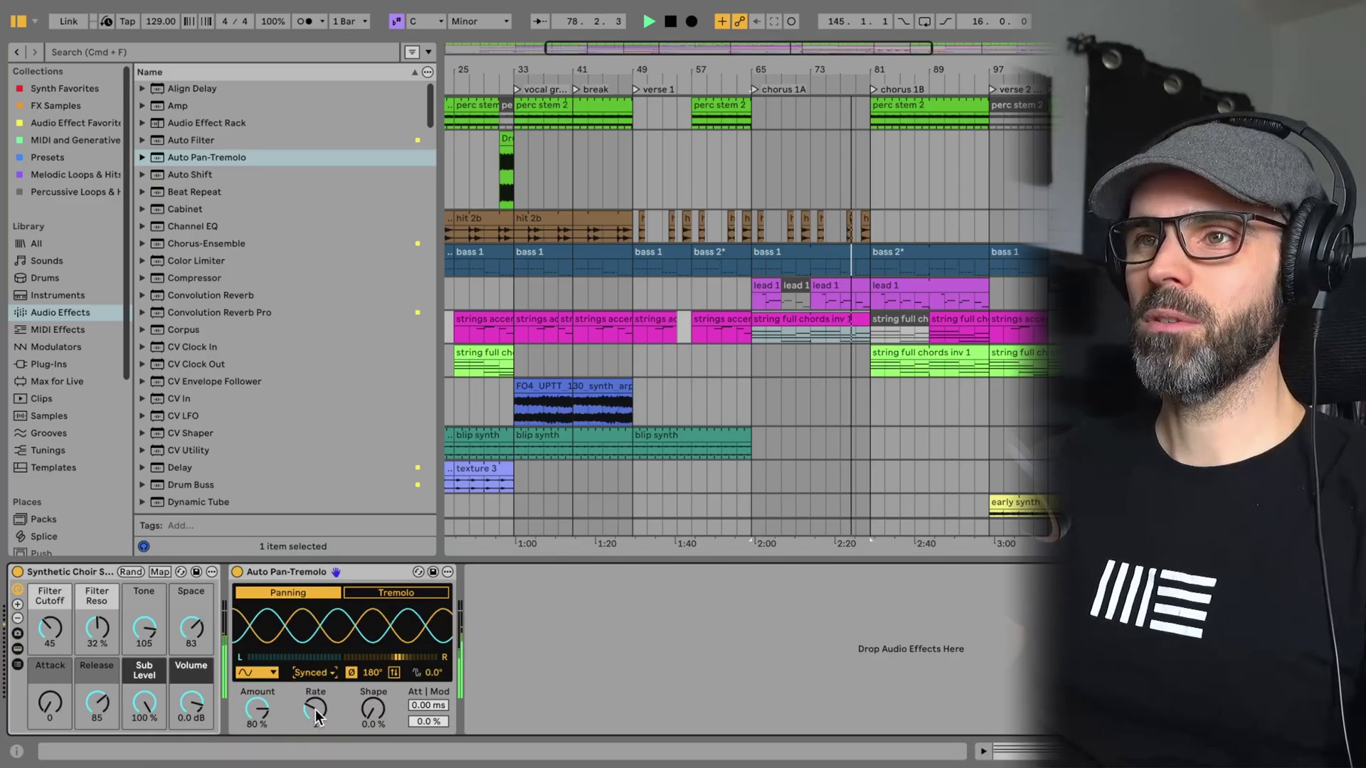
{"action": "mouse_move", "coordinate": [316, 714]}
{"action": "left_mouse_down"}
{"action": "mouse_move", "coordinate": [315, 737]}
{"action": "mouse_move", "coordinate": [322, 691]}
{"action": "left_mouse_up"}
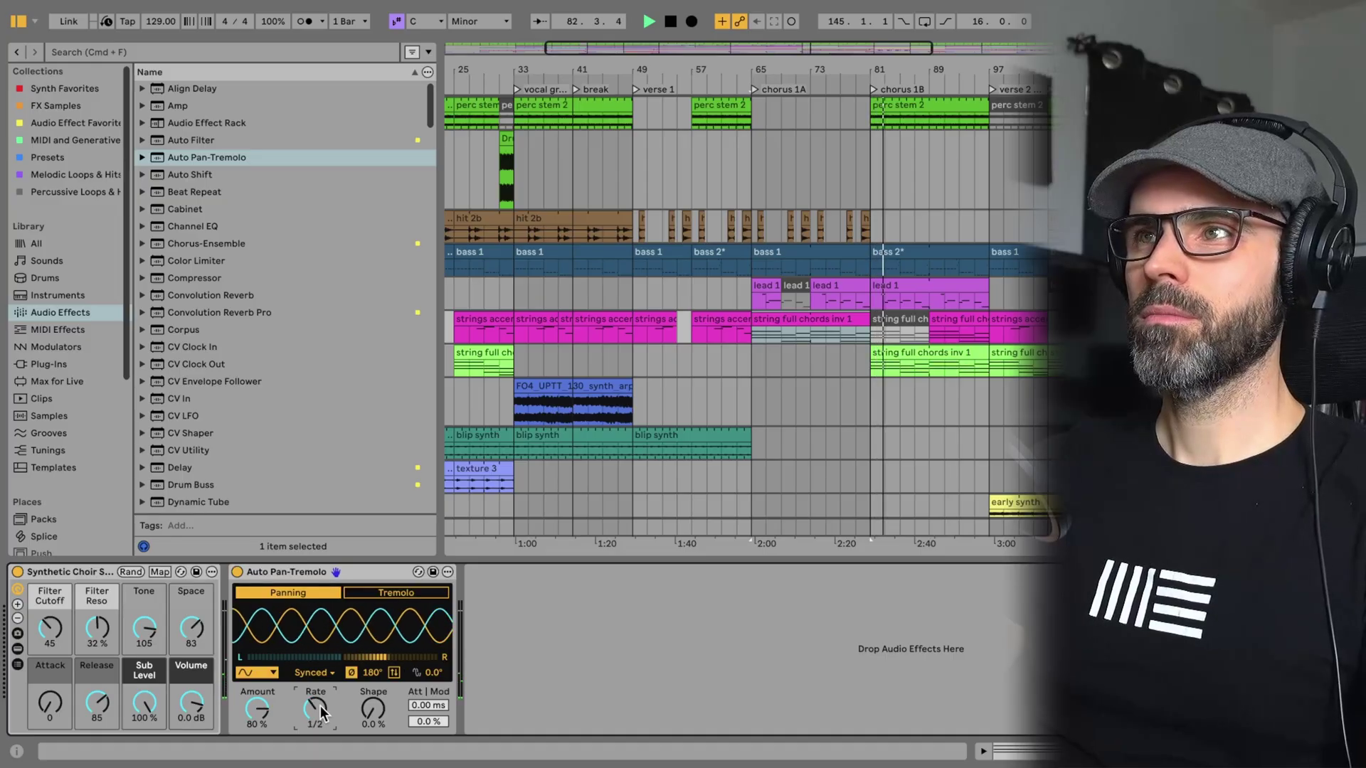
- Loop playback over the string clip in chorus 1A and set the panning effect's amount to 50 %
{"action": "key", "text": "space"}
{"action": "key", "text": "space"}
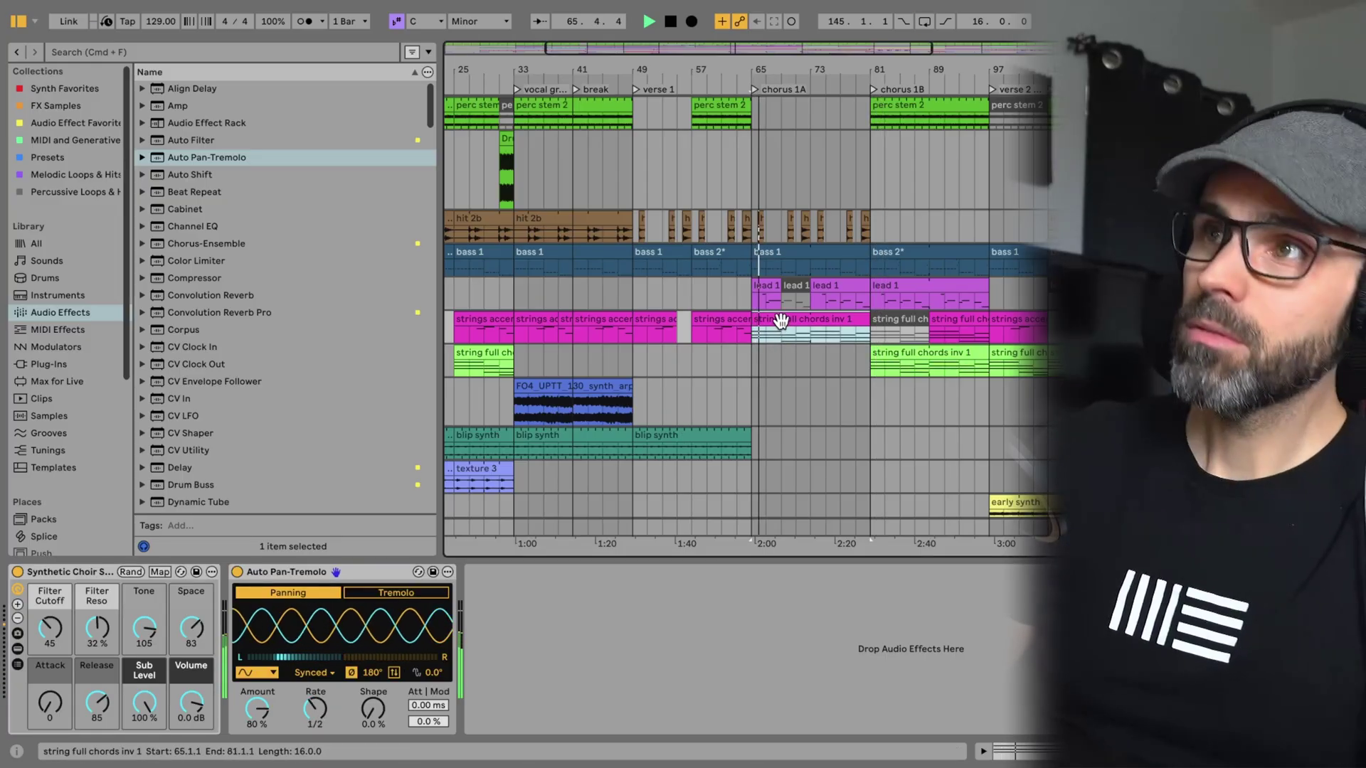
{"action": "key", "text": "super+l"}
{"action": "mouse_move", "coordinate": [257, 708]}
{"action": "left_mouse_down"}
{"action": "mouse_move", "coordinate": [257, 742]}
{"action": "mouse_move", "coordinate": [260, 704]}
{"action": "left_mouse_up"}
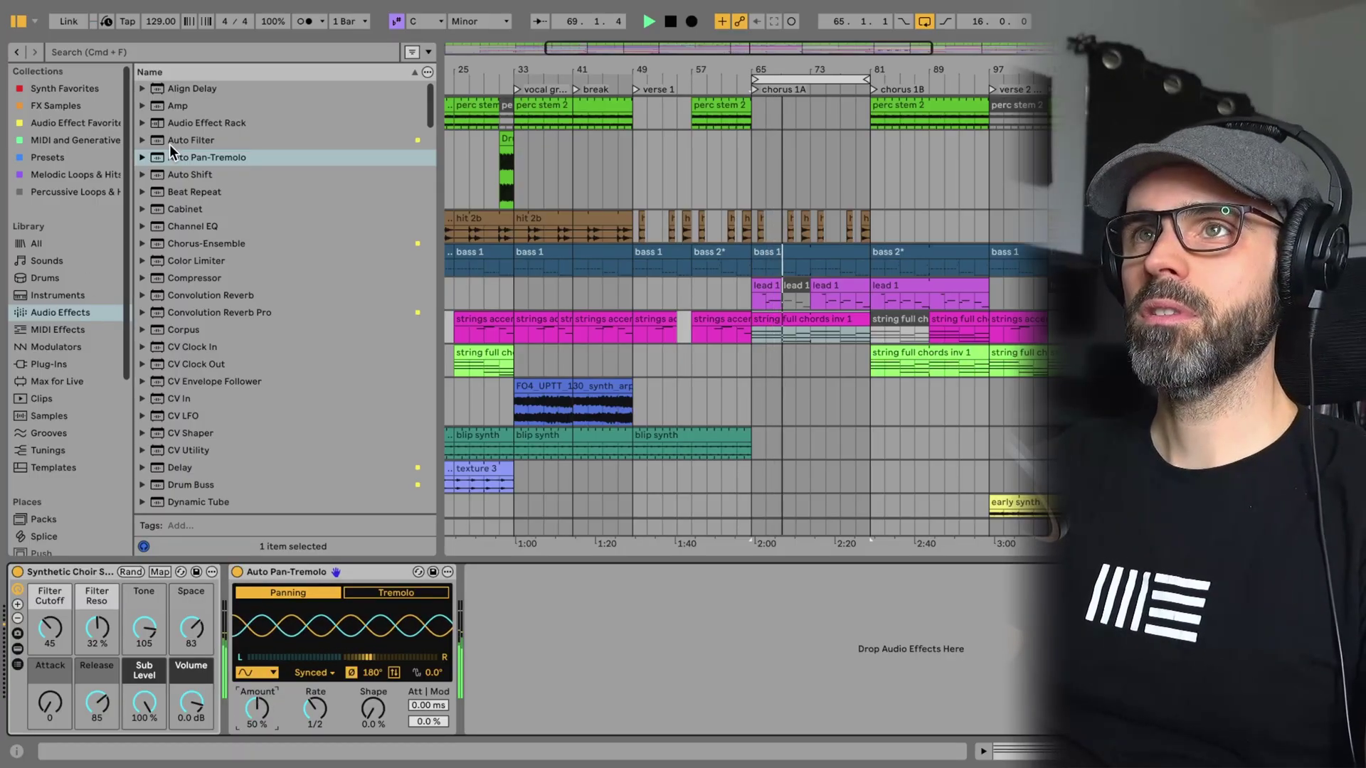
- Add a second Auto Pan-Tremolo after the first, switch it to Tremolo and set its shape to -78 %
{"action": "left_click_drag", "start_coordinate": [173, 158], "coordinate": [568, 677]}
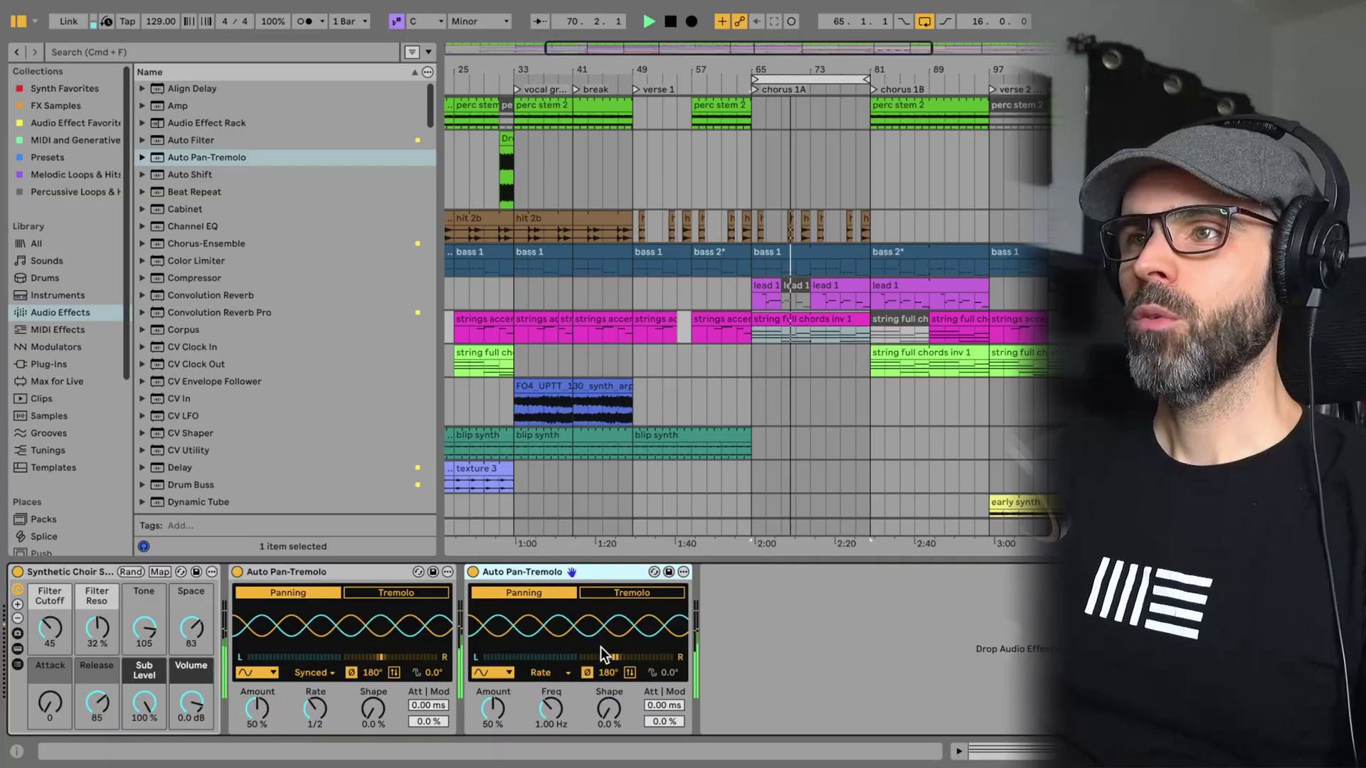
{"action": "left_click", "coordinate": [616, 595]}
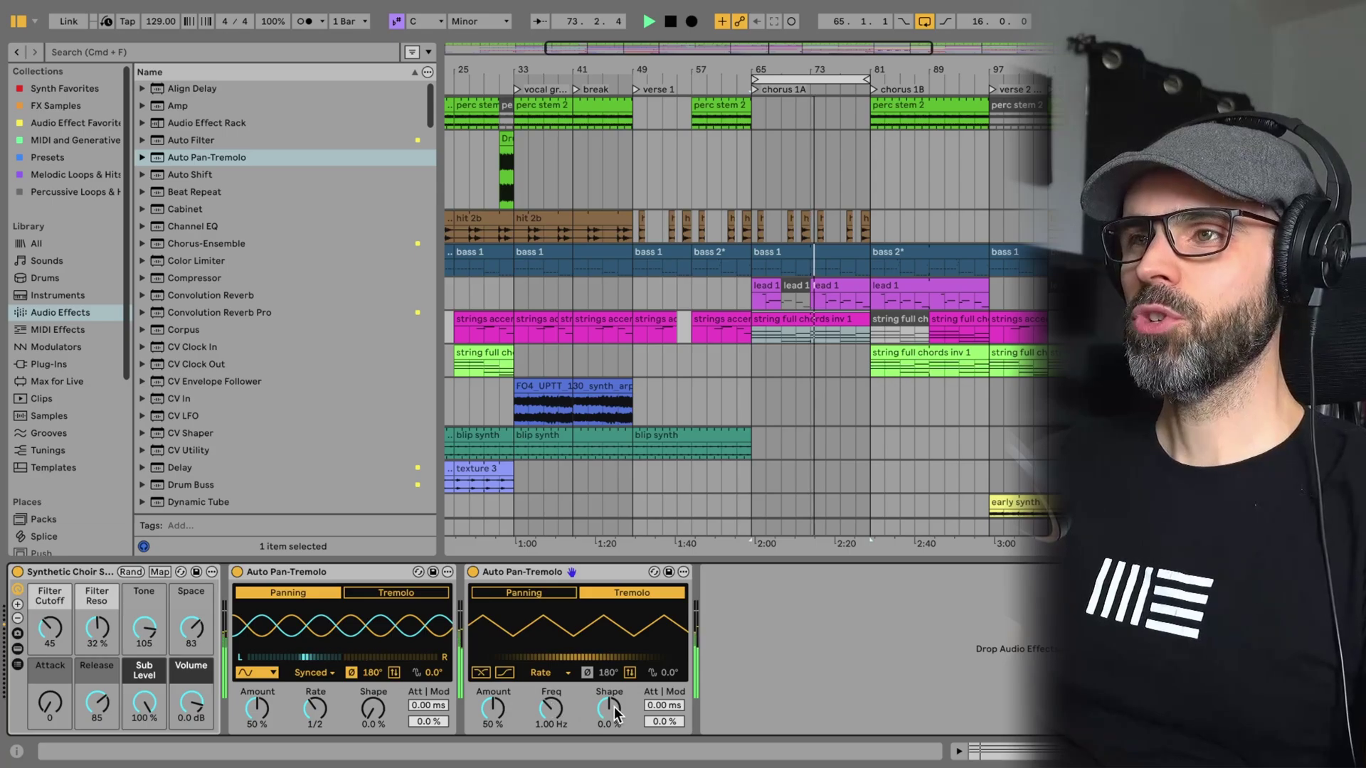
{"action": "left_click_drag", "start_coordinate": [611, 707], "coordinate": [608, 751]}
{"action": "left_click", "coordinate": [630, 673]}
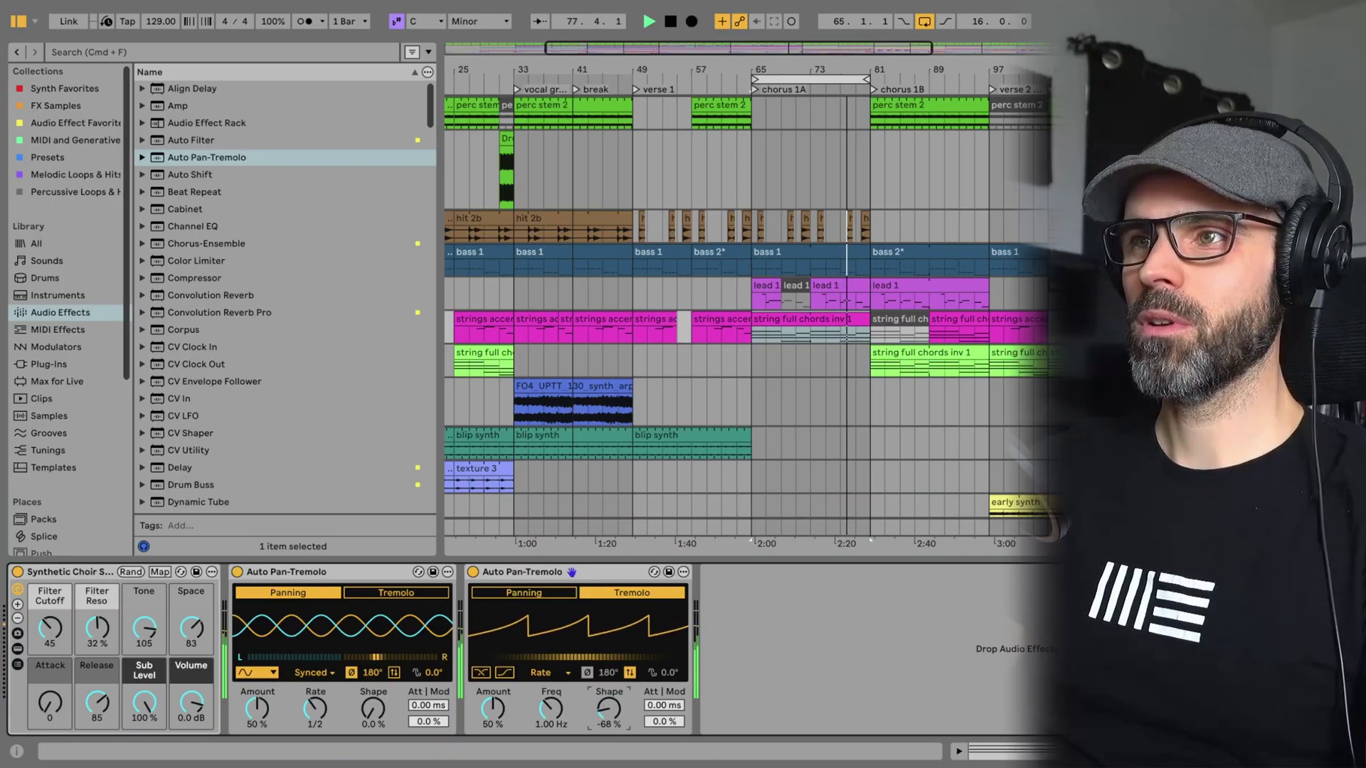
- Set the tremolo effect to a Synced rate of 1/4 with a 71 % amount, and restart playback
{"action": "left_click", "coordinate": [552, 674]}
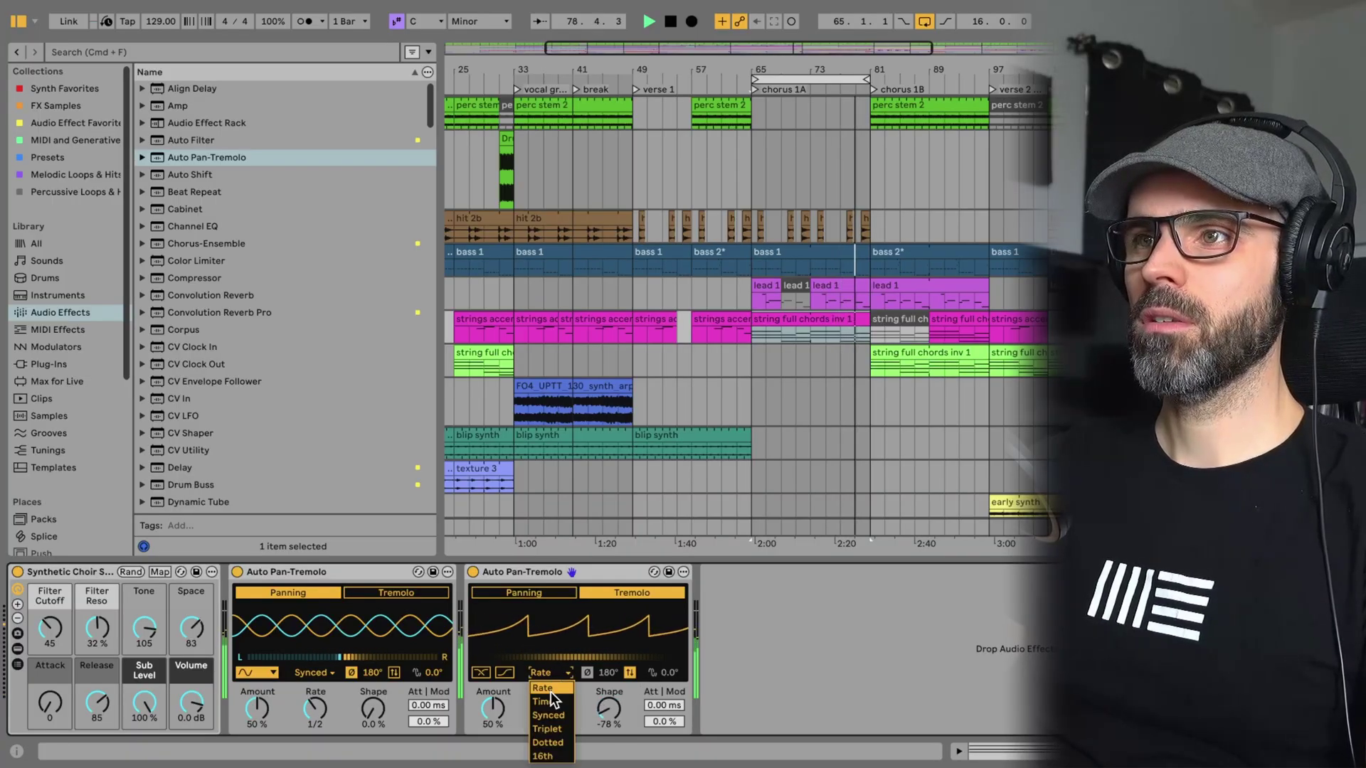
{"action": "left_click", "coordinate": [549, 710]}
{"action": "left_click_drag", "start_coordinate": [550, 710], "coordinate": [493, 694]}
{"action": "key", "text": "space"}
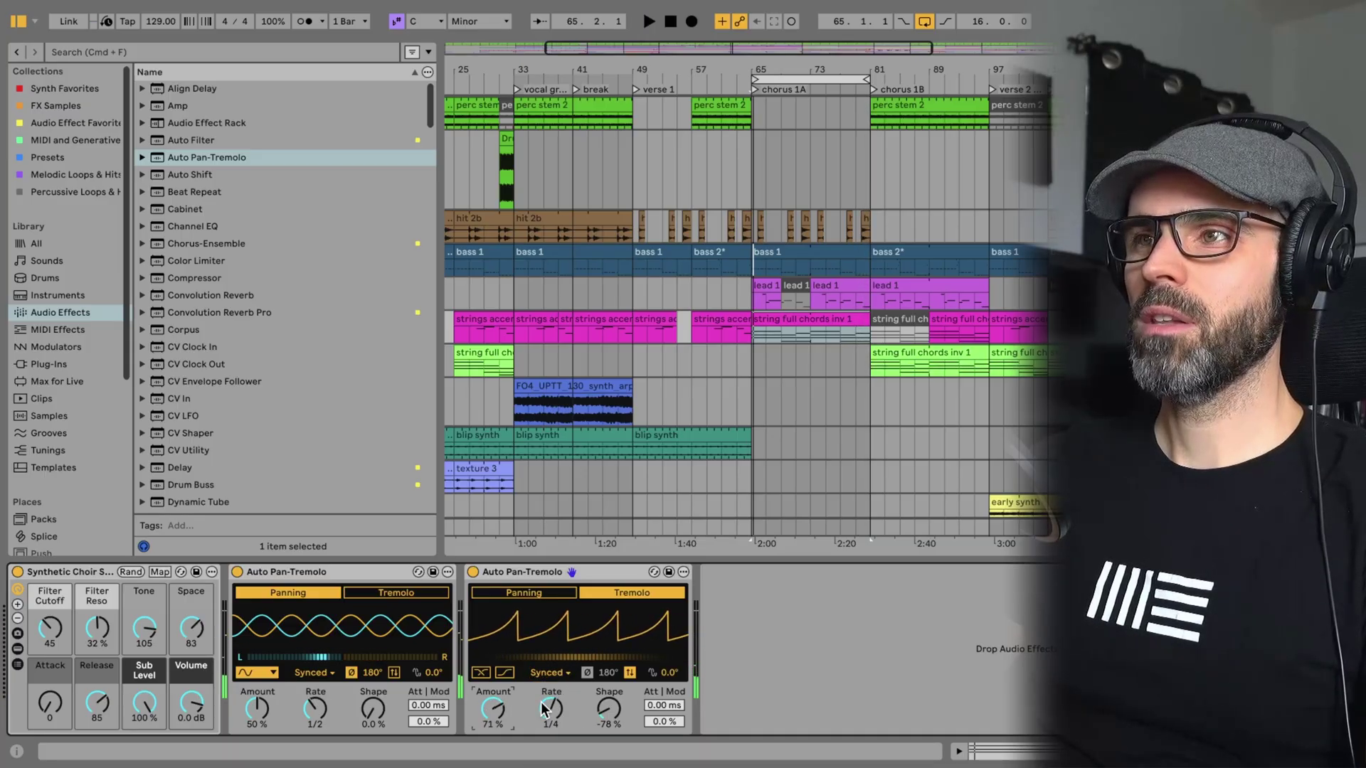
{"action": "key", "text": "space"}
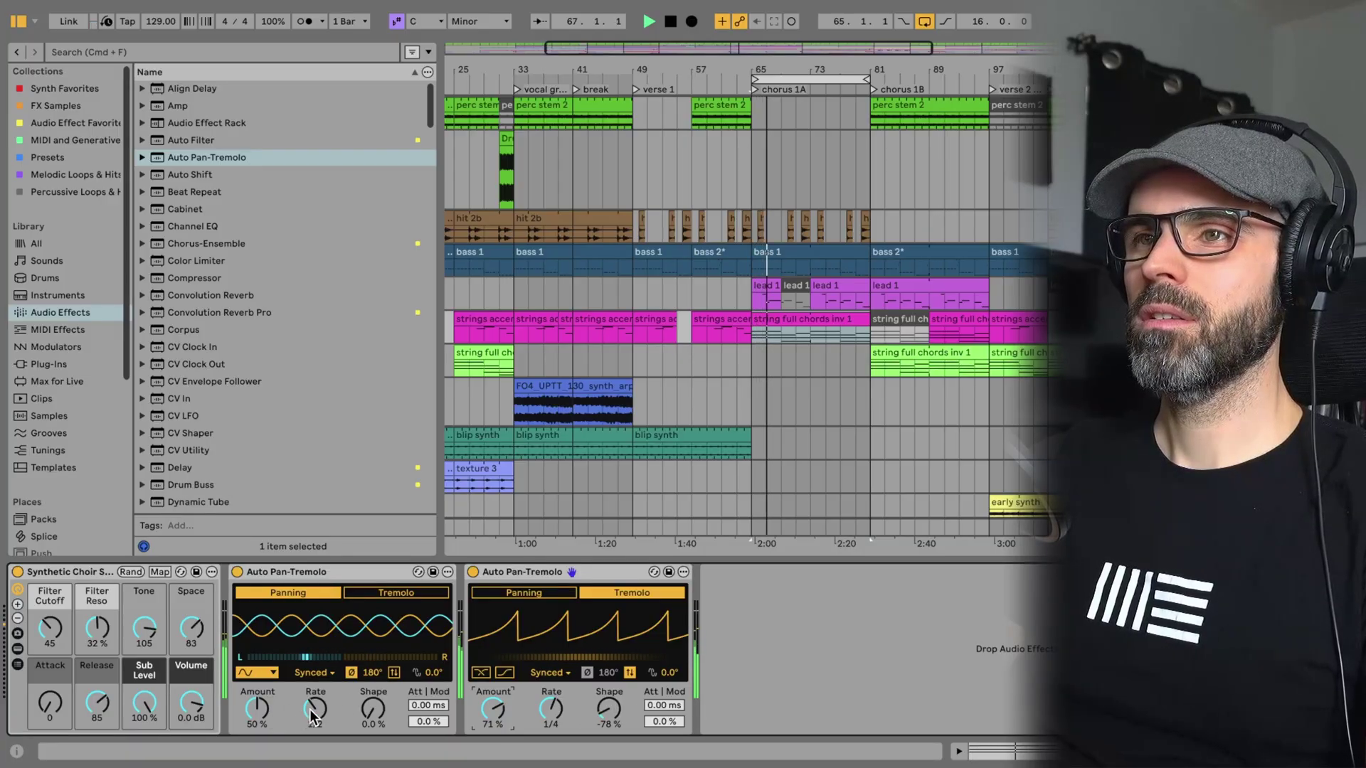
- Set the panning effect's synced rate to 1/8 and its amount to 40 % during playback
{"action": "left_click_drag", "start_coordinate": [311, 713], "coordinate": [310, 710]}
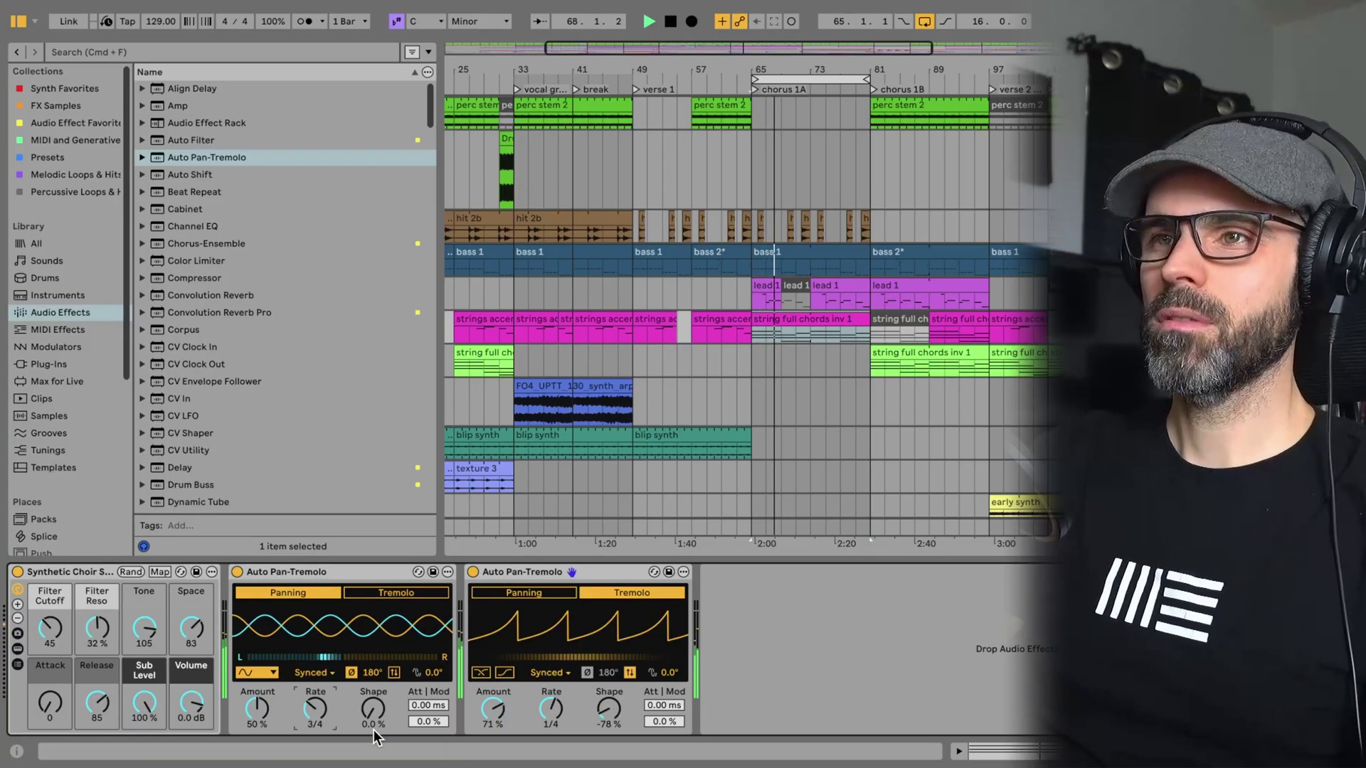
{"action": "key", "text": "Up"}
{"action": "key", "text": "Up"}
{"action": "key", "text": "Up"}
{"action": "key", "text": "Up"}
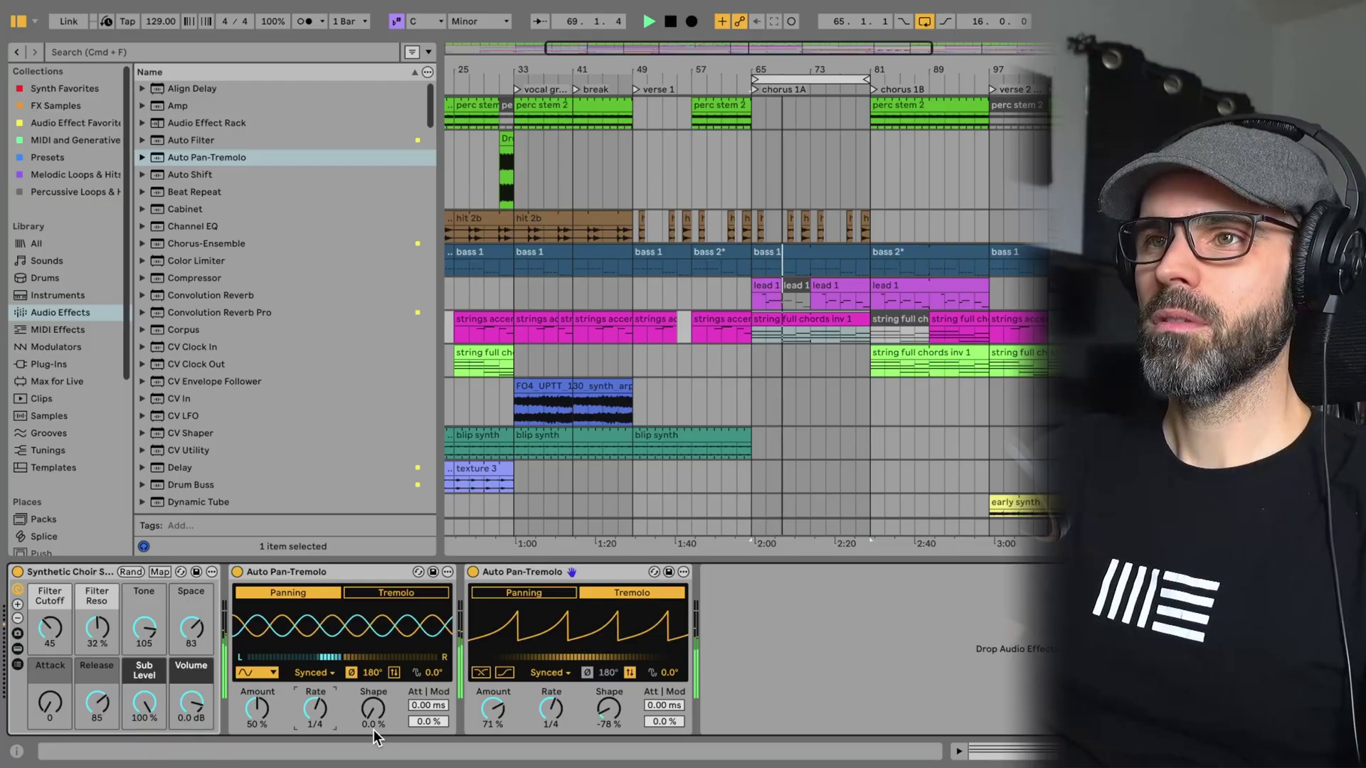
{"action": "key", "text": "Down"}
{"action": "key", "text": "Down"}
{"action": "key", "text": "Up"}
{"action": "left_click_drag", "start_coordinate": [259, 709], "coordinate": [259, 722]}
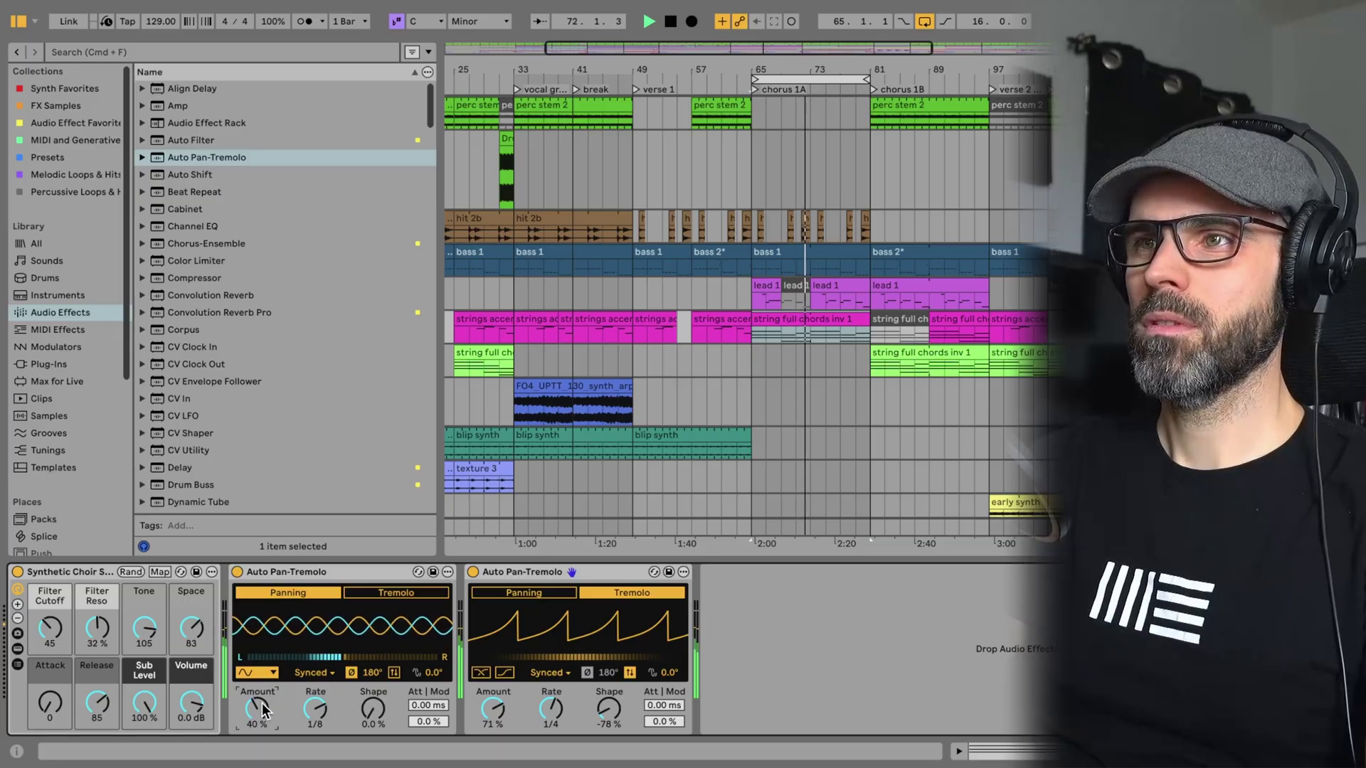
- Set the tremolo effect's amount to 73 % and play the chorus 1A loop again
{"action": "left_click", "coordinate": [488, 721]}
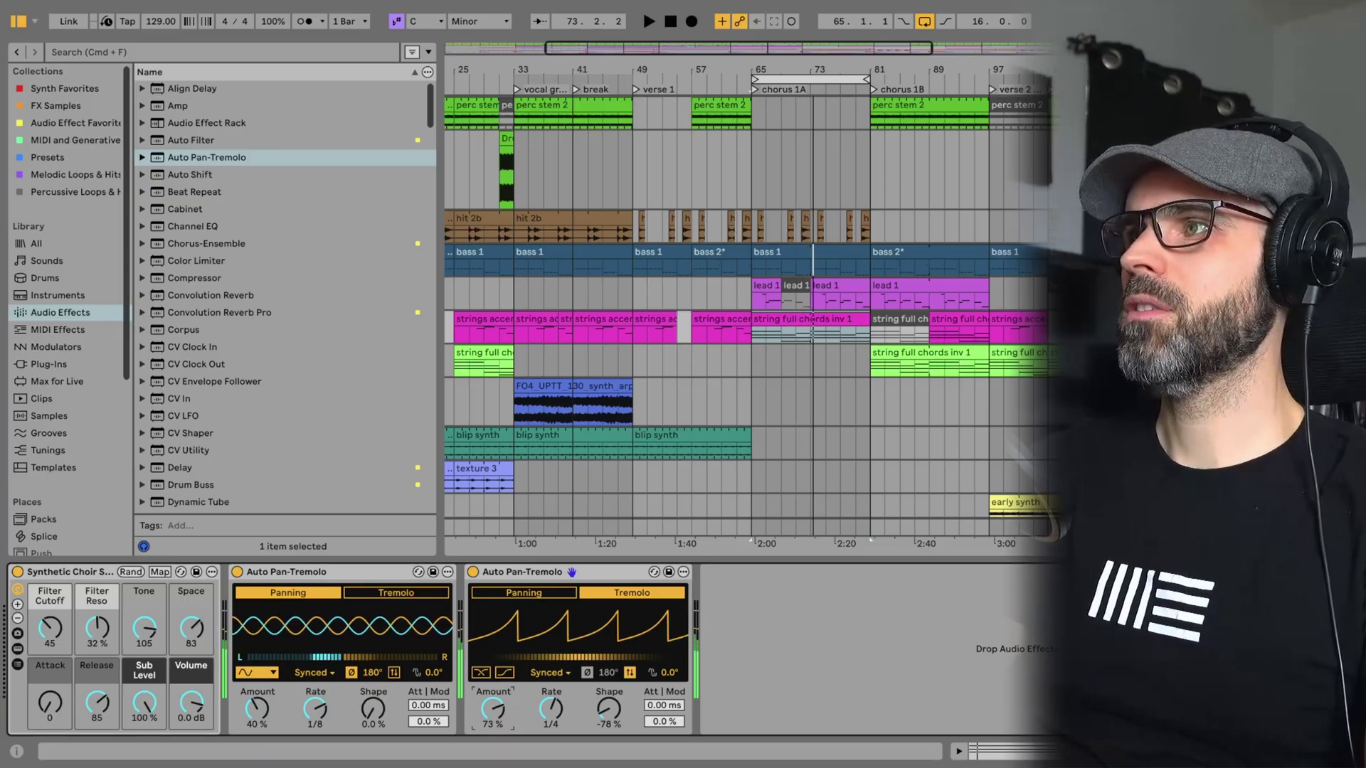
{"action": "left_click", "coordinate": [772, 314]}
{"action": "key", "text": "space"}
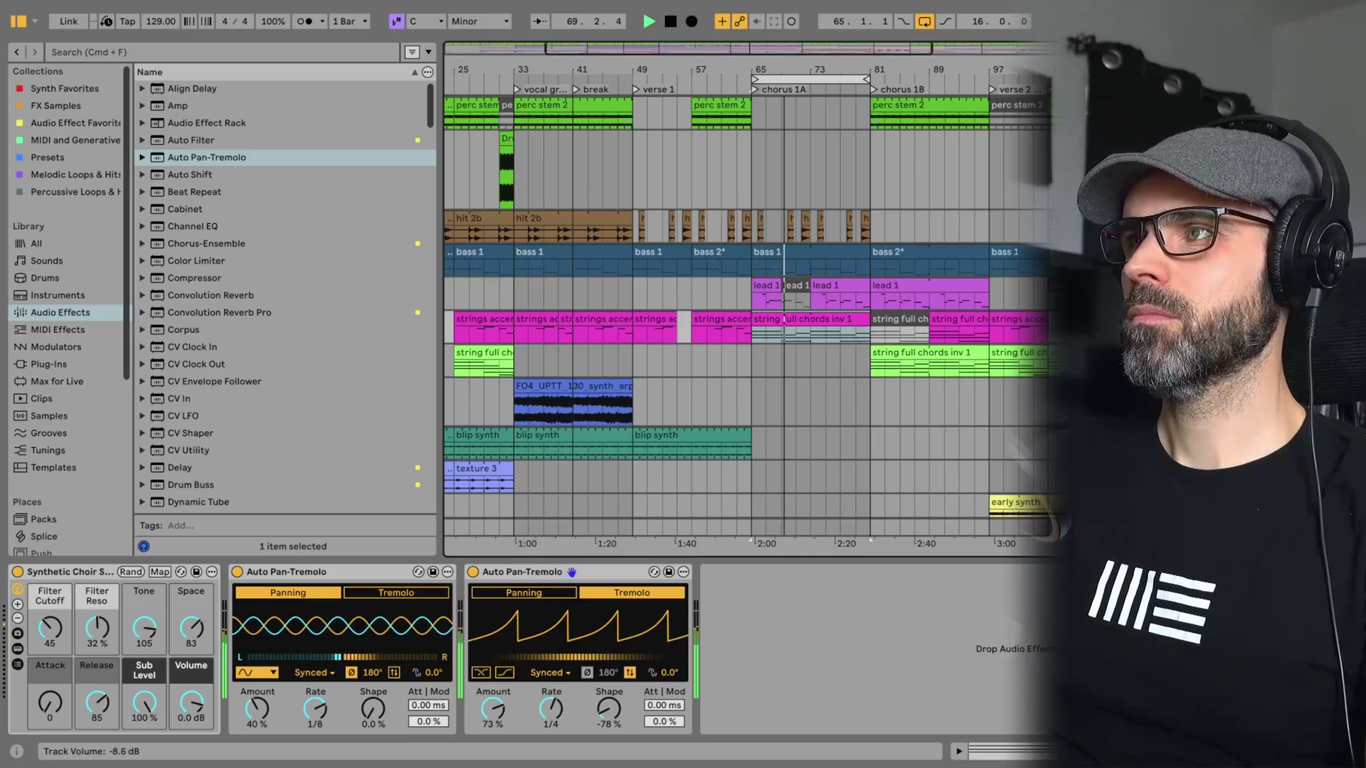
- Hide the browser and select the panning Auto Pan-Tremolo on the strings track
{"action": "left_click", "coordinate": [17, 22]}
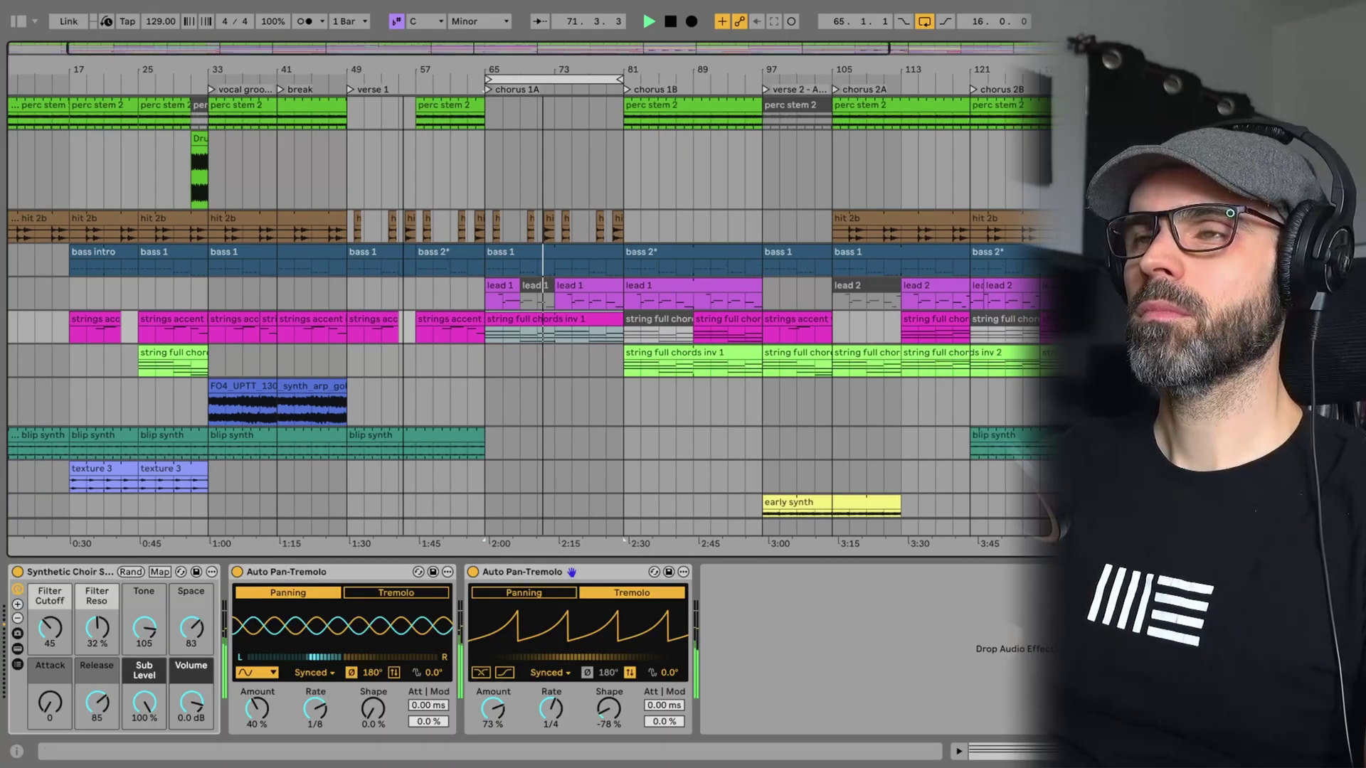
{"action": "left_click", "coordinate": [318, 572]}
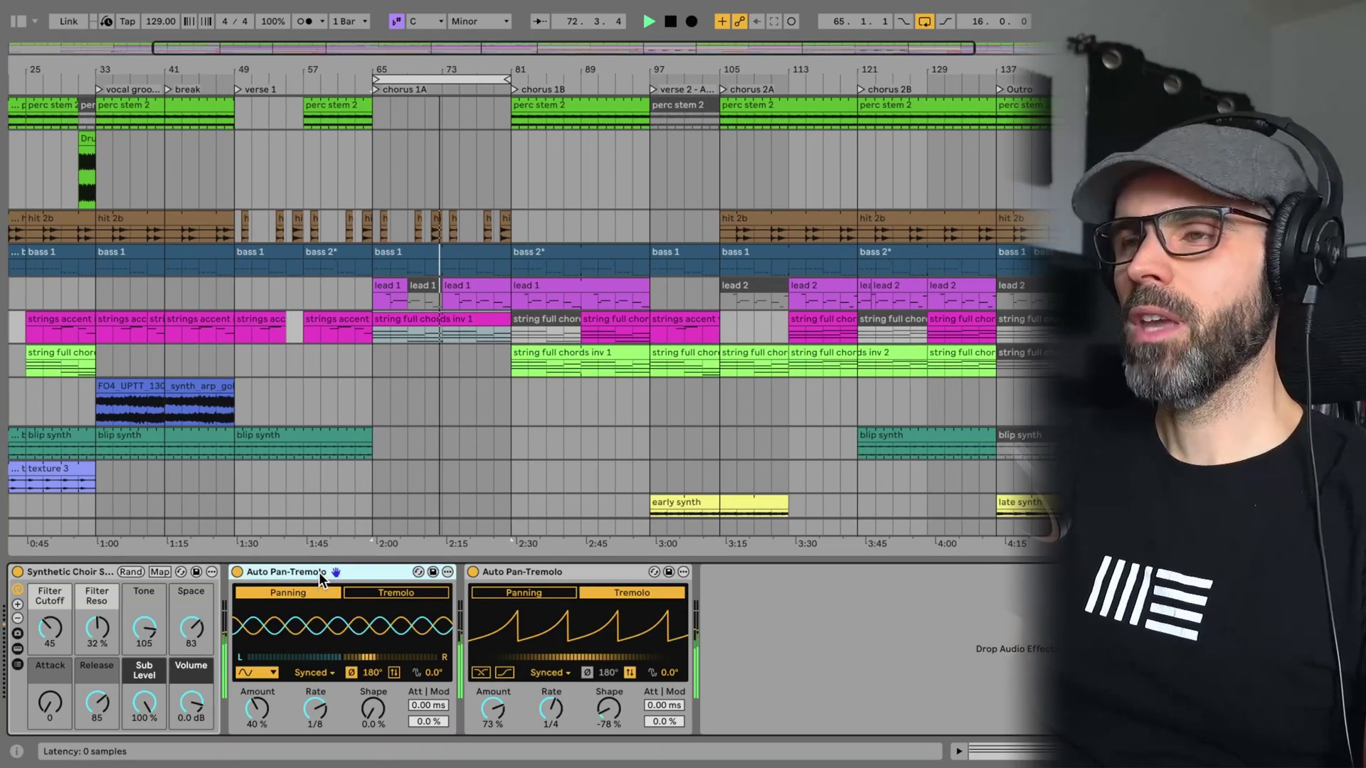